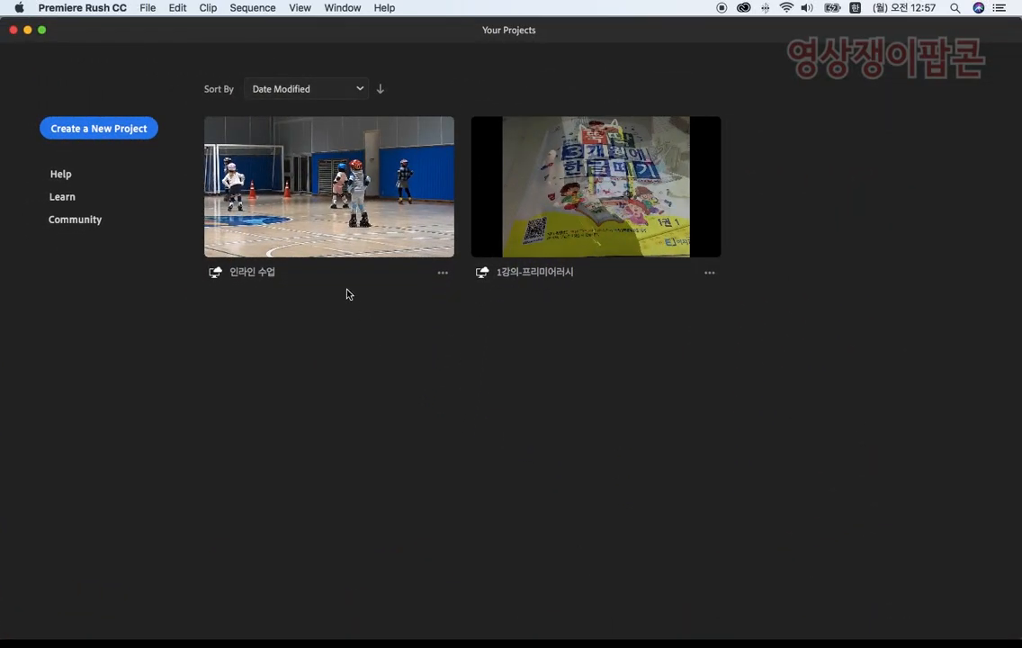
Step: Open the 인라인 수업 project and return the playhead to the start of its sequence
click(297, 236)
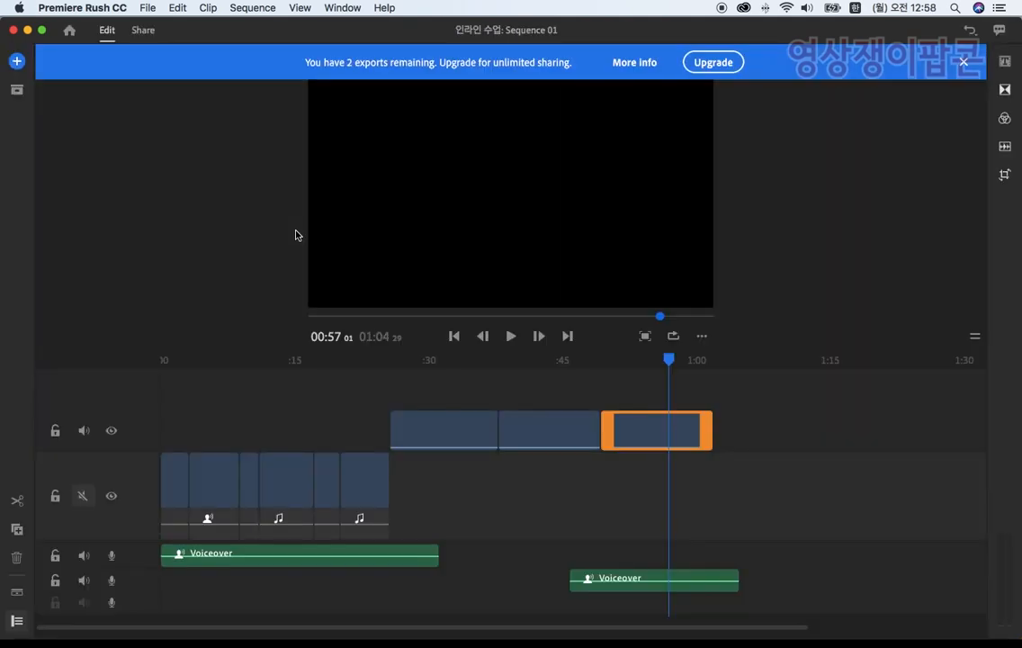
click(963, 62)
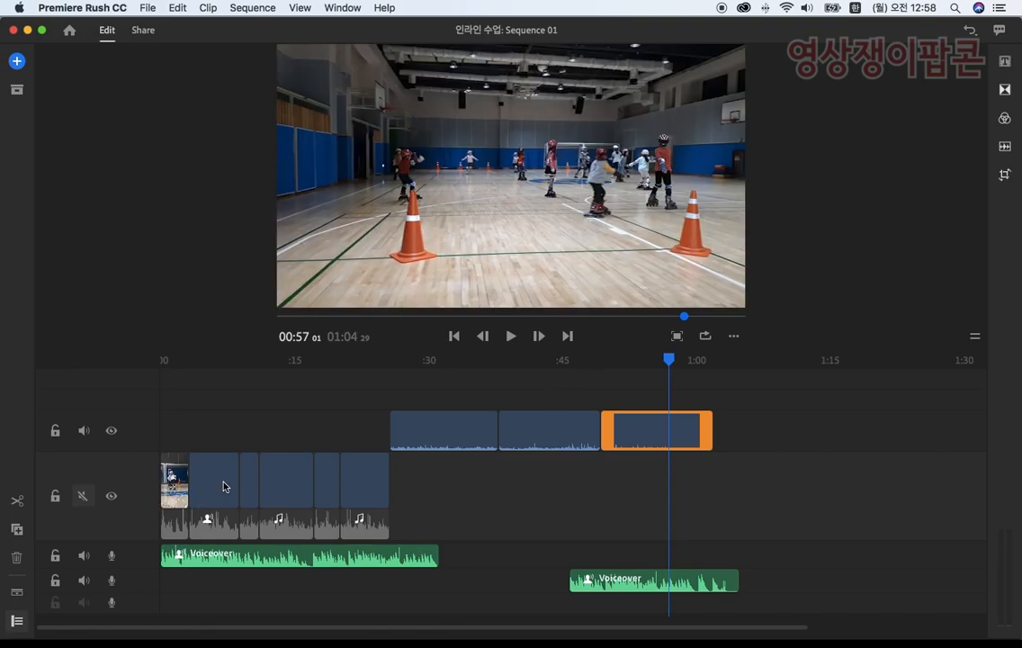
click(225, 367)
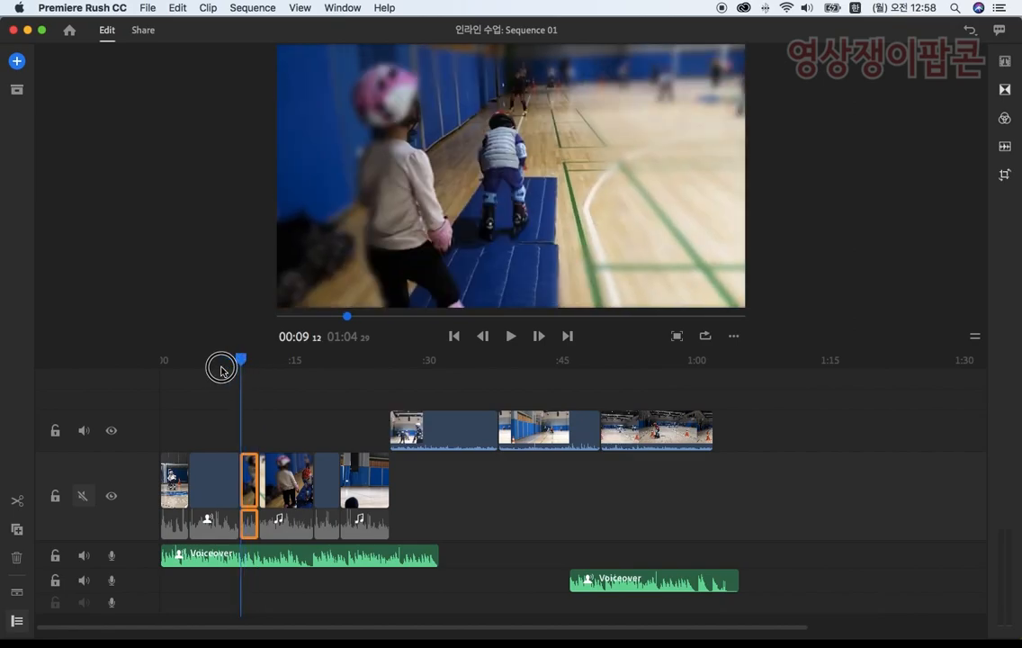
drag(225, 367, 135, 365)
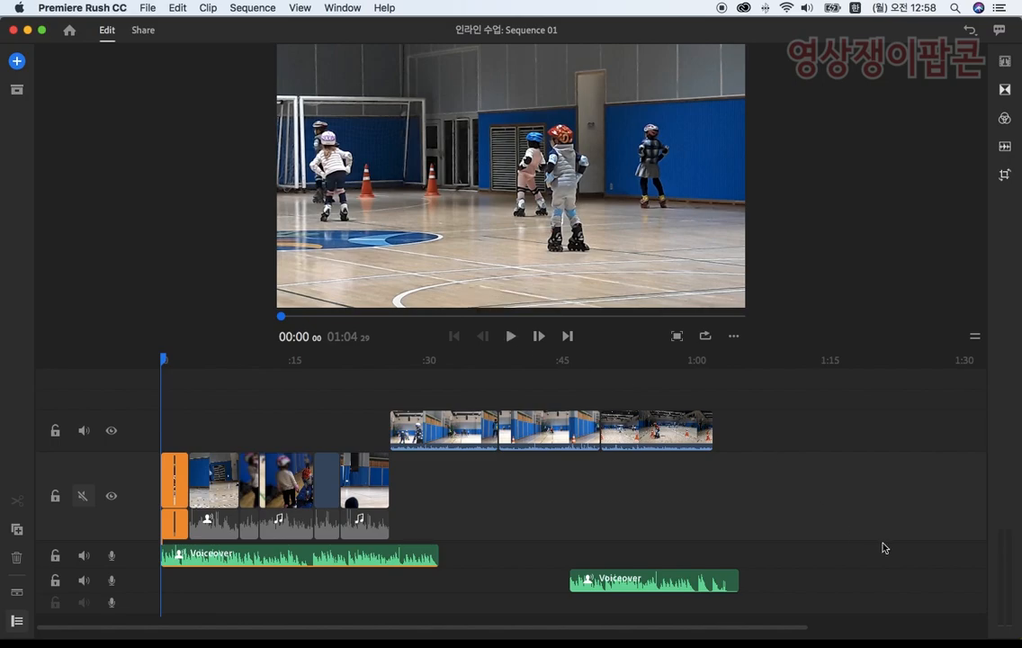
Step: Play the finished sequence in full-screen view, return to the timeline and move the playhead to the sequence end
click(676, 337)
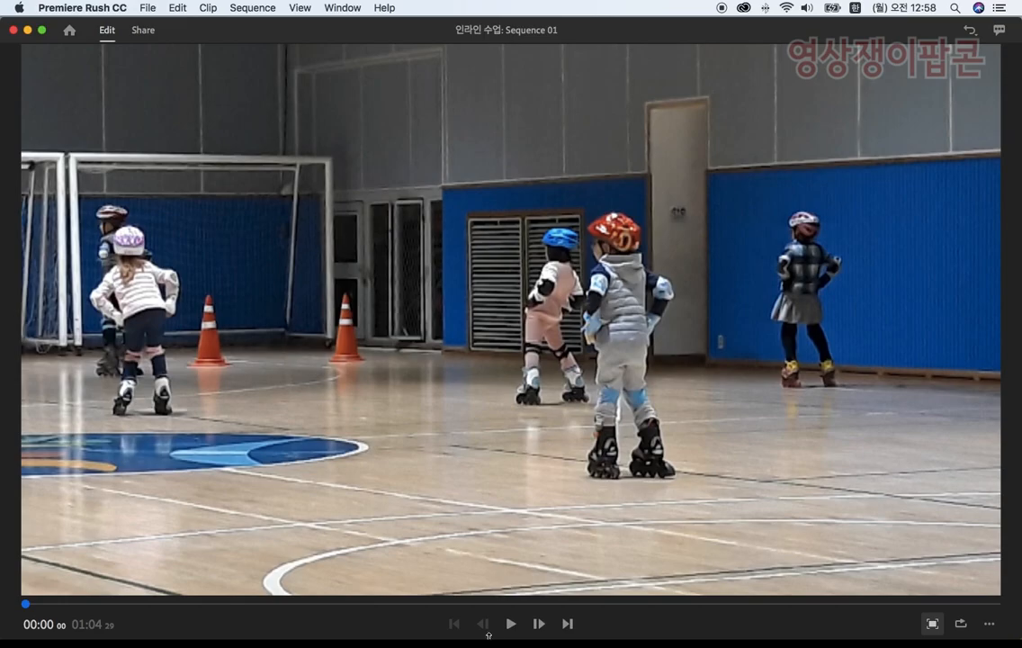
click(512, 626)
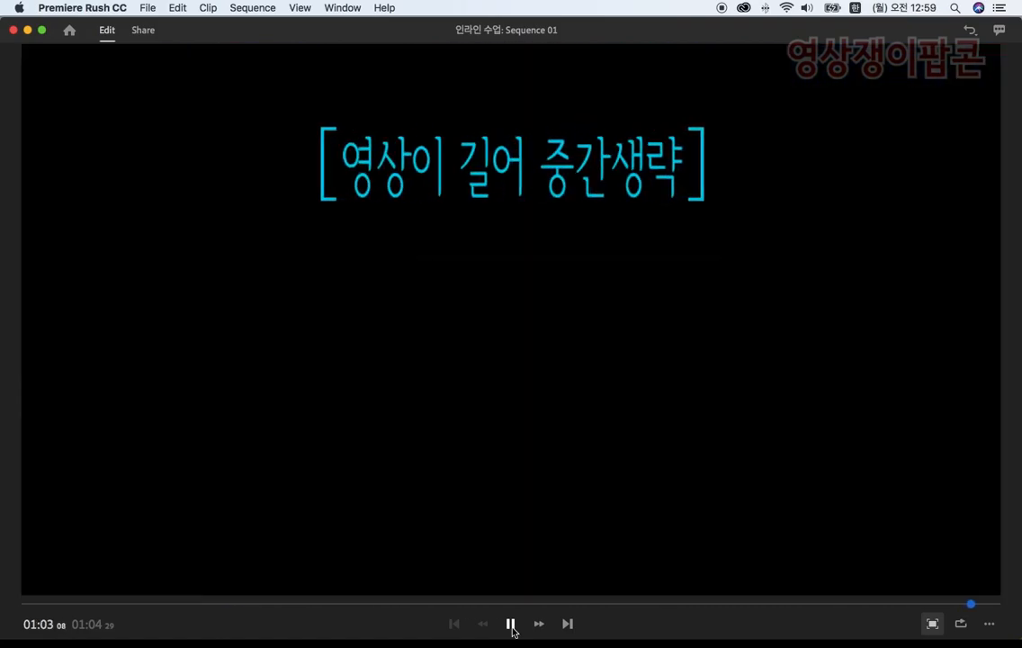
click(510, 624)
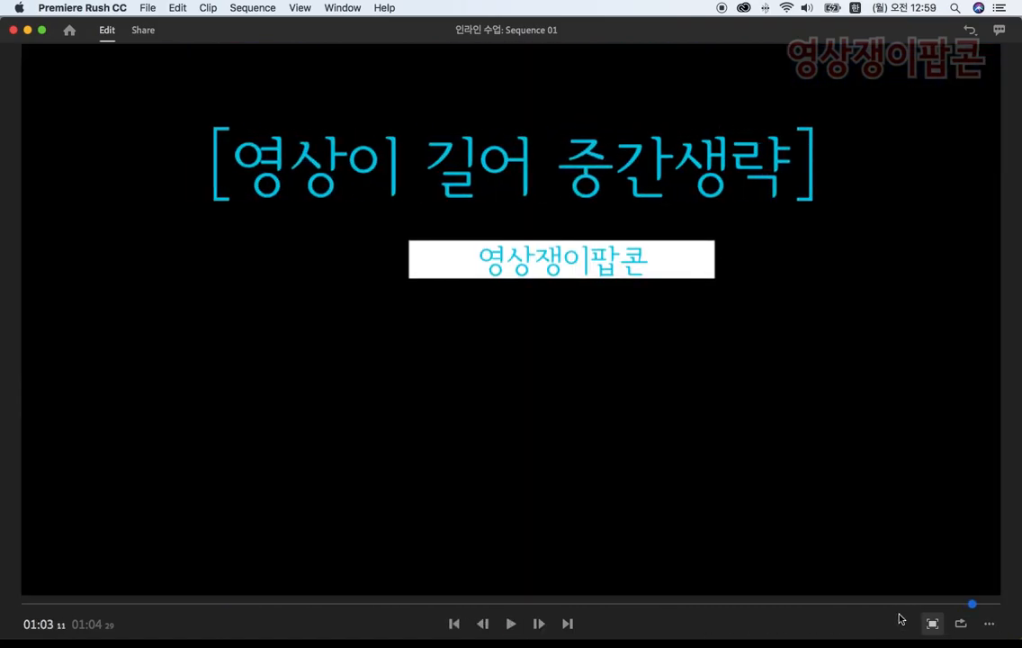
click(930, 623)
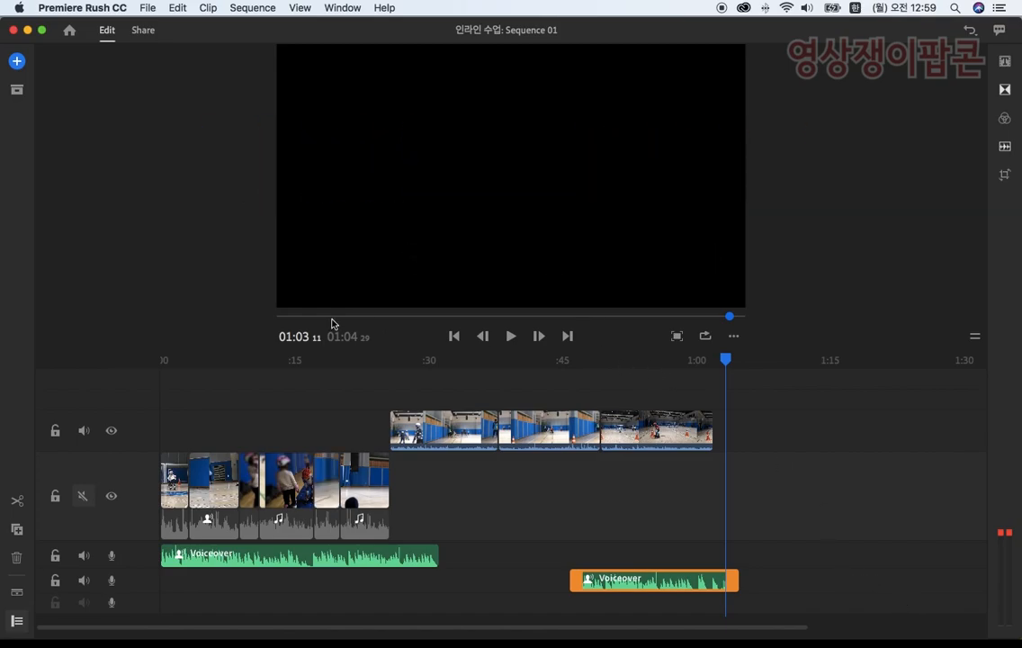
drag(715, 359, 761, 426)
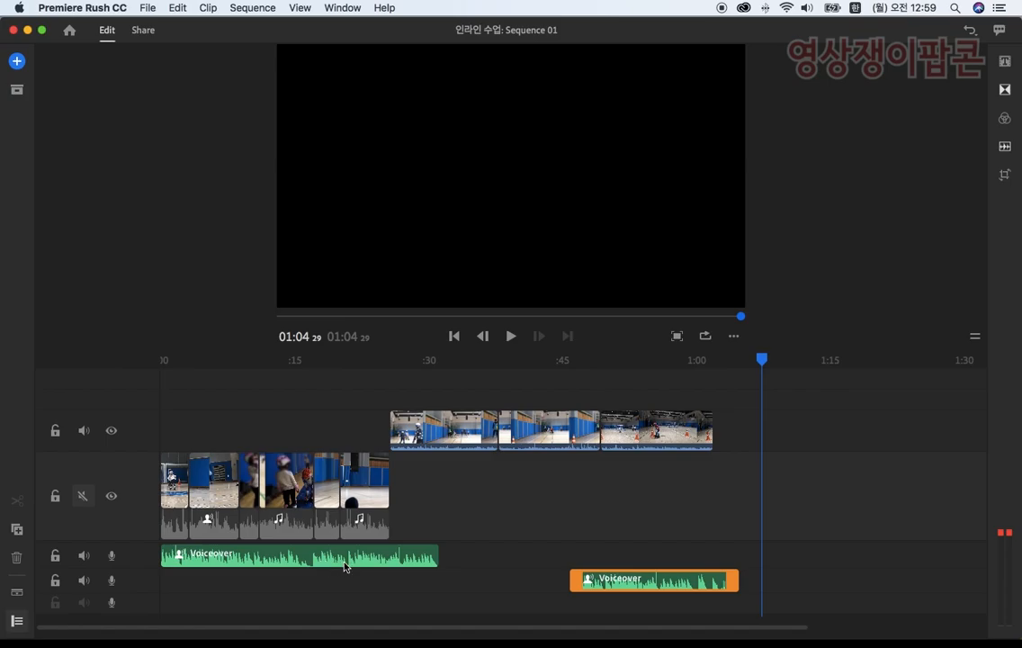
Step: Examine the two voiceover clips, the video clips on both tracks, and the main video track's audio mute setting
click(415, 563)
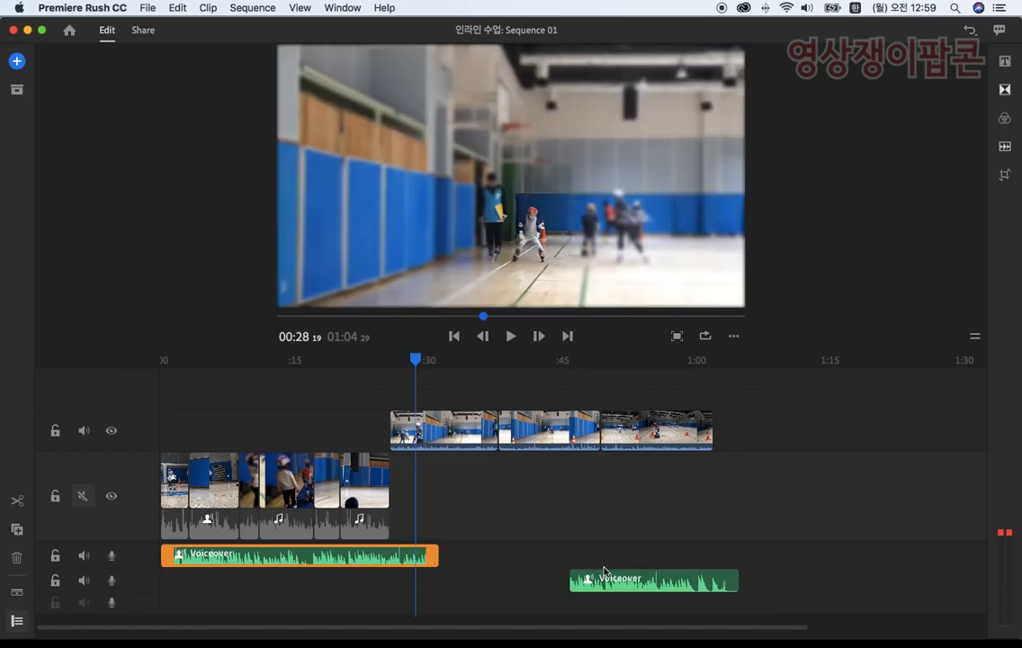
click(626, 587)
click(441, 485)
drag(441, 486, 353, 478)
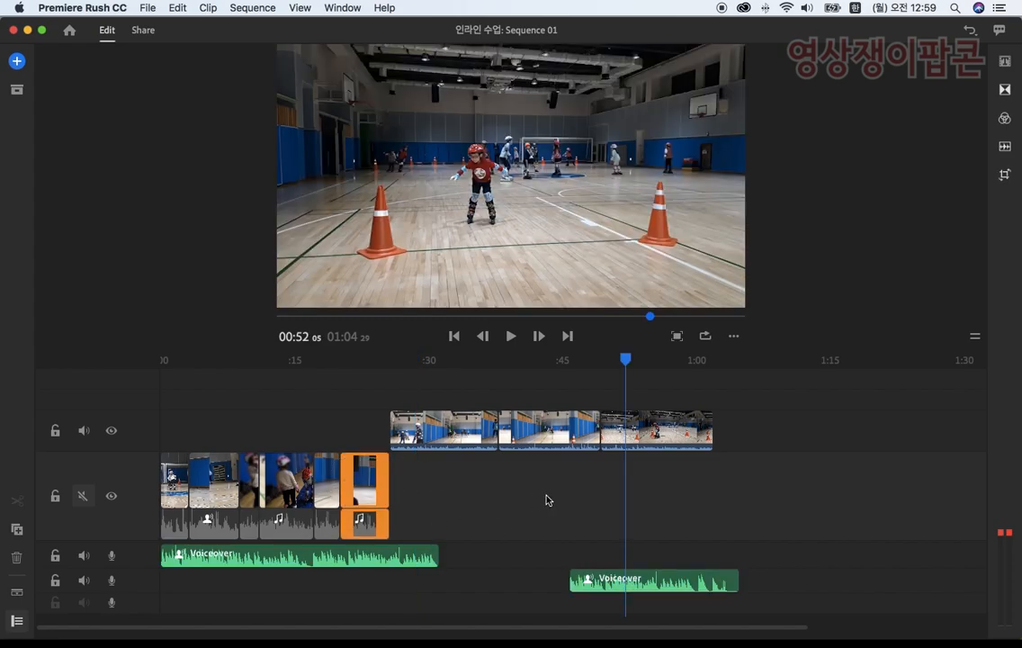
drag(788, 425, 620, 427)
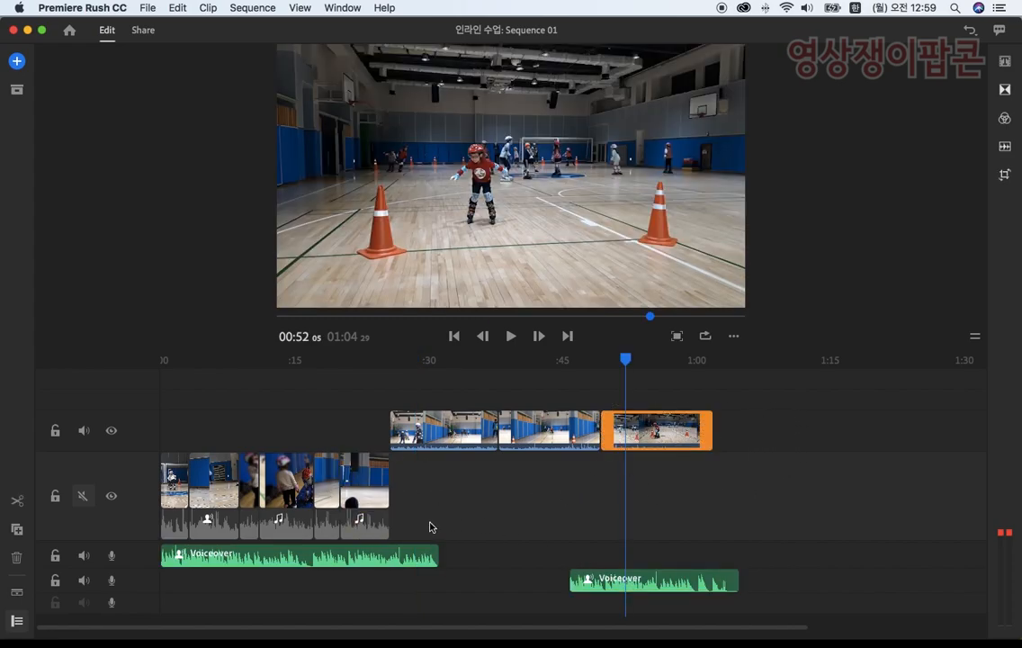
click(497, 491)
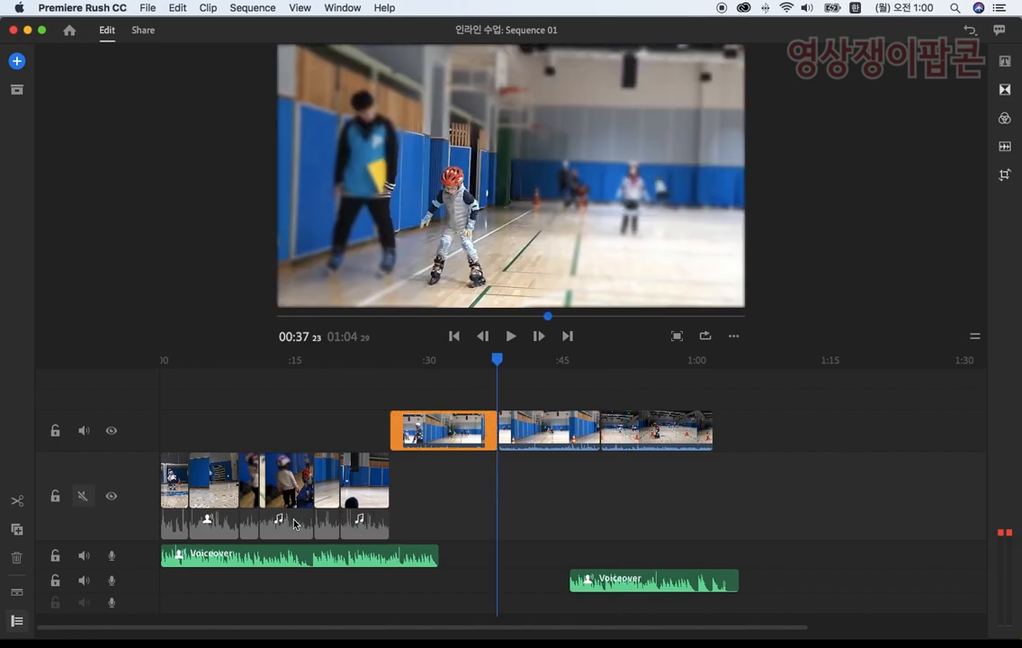
click(83, 496)
Step: Start a new project and browse the SD drive to 영상쟁이 팝콘- 녹화 시작 and its 인라인 마스크작업 folder
click(75, 36)
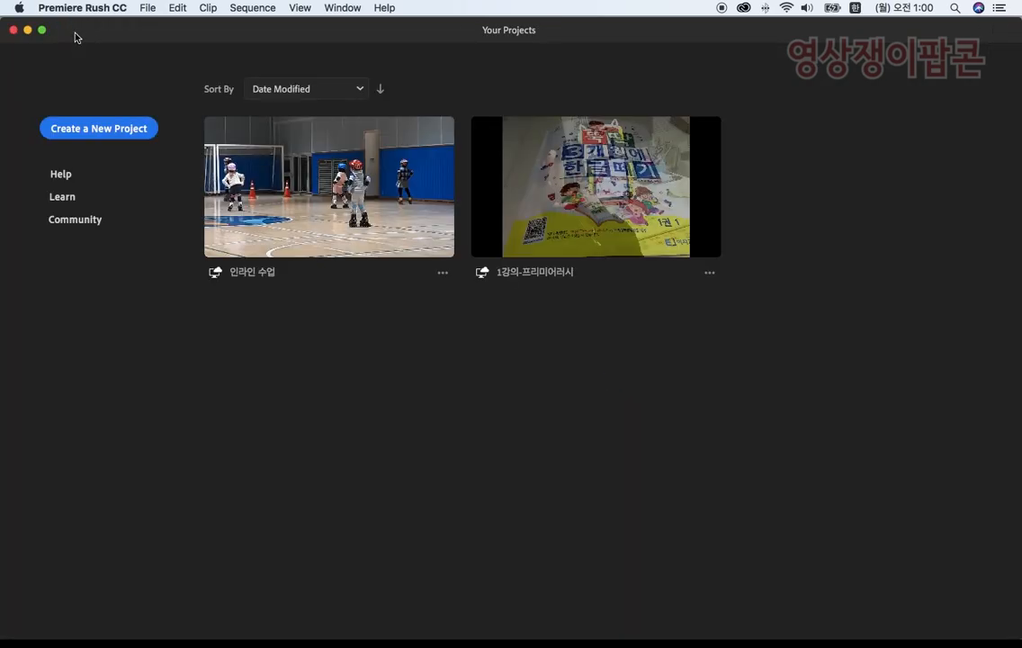
click(101, 130)
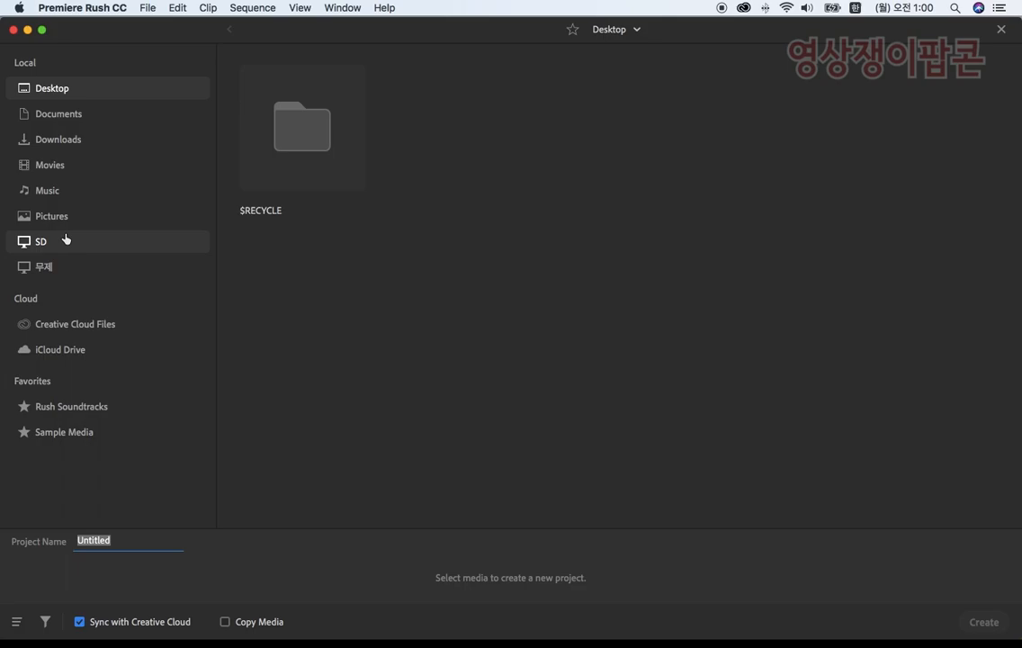
click(38, 246)
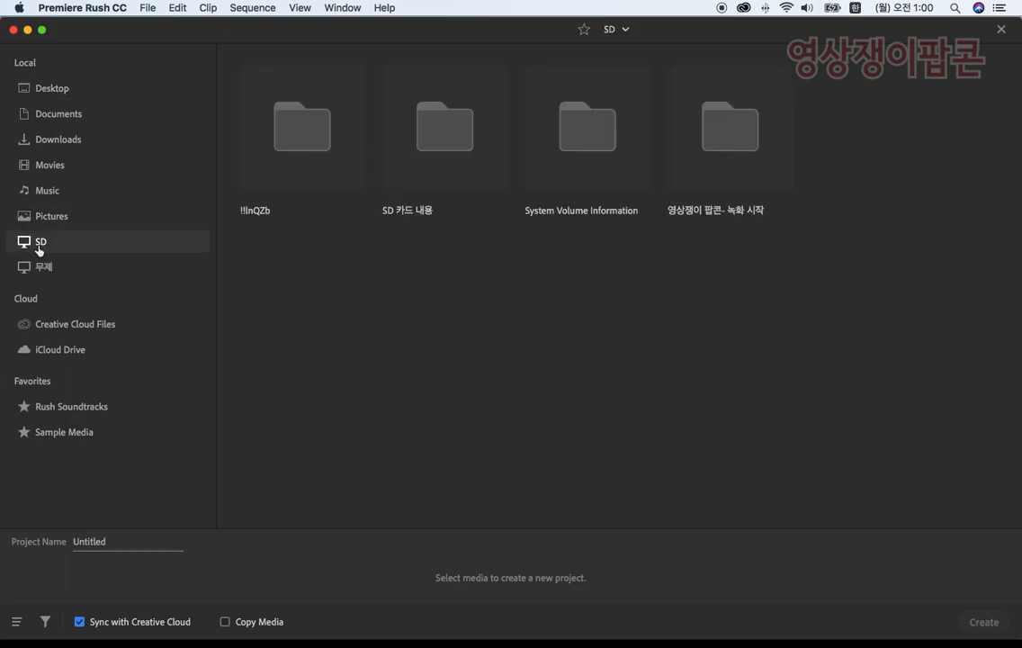
double_click(727, 143)
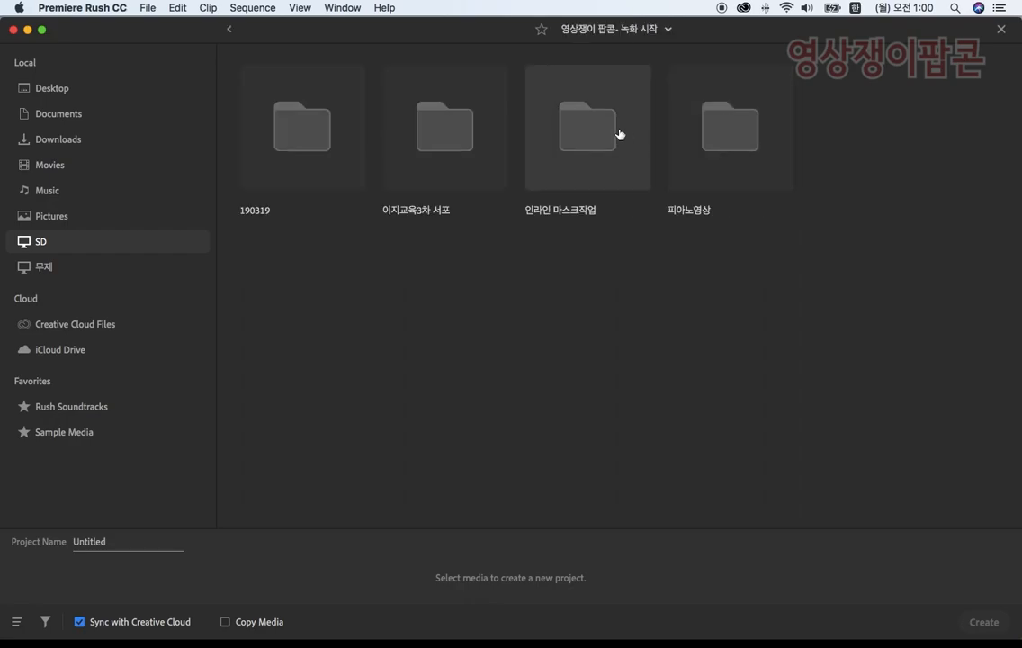
double_click(591, 137)
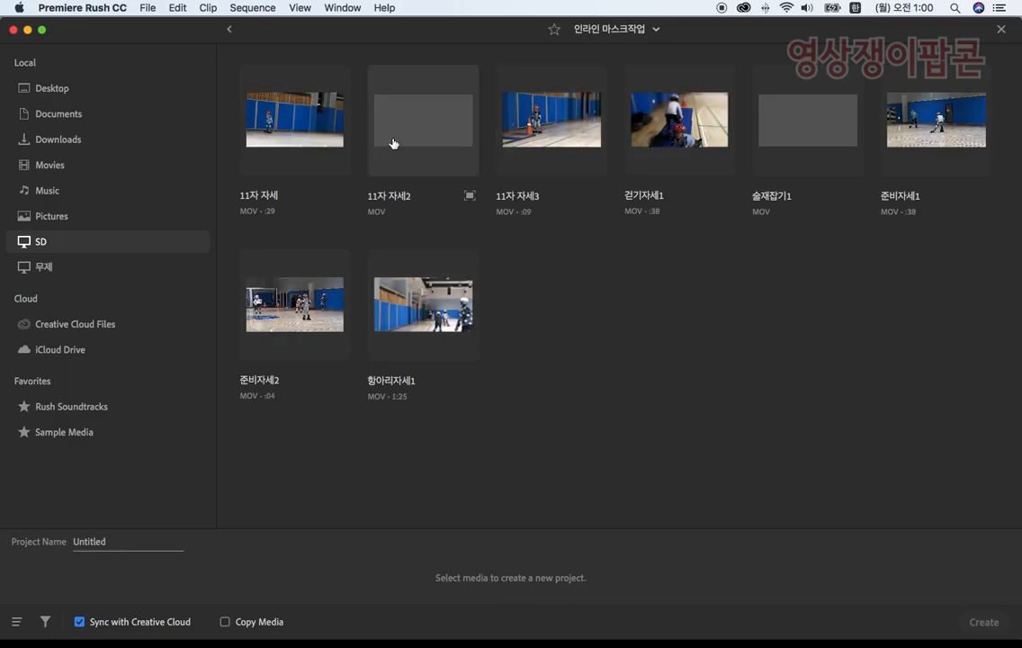
Step: Select all eight MOV clips in the folder, beginning with 항아리자세1, and create the project from them
mouse_move(1011, 351)
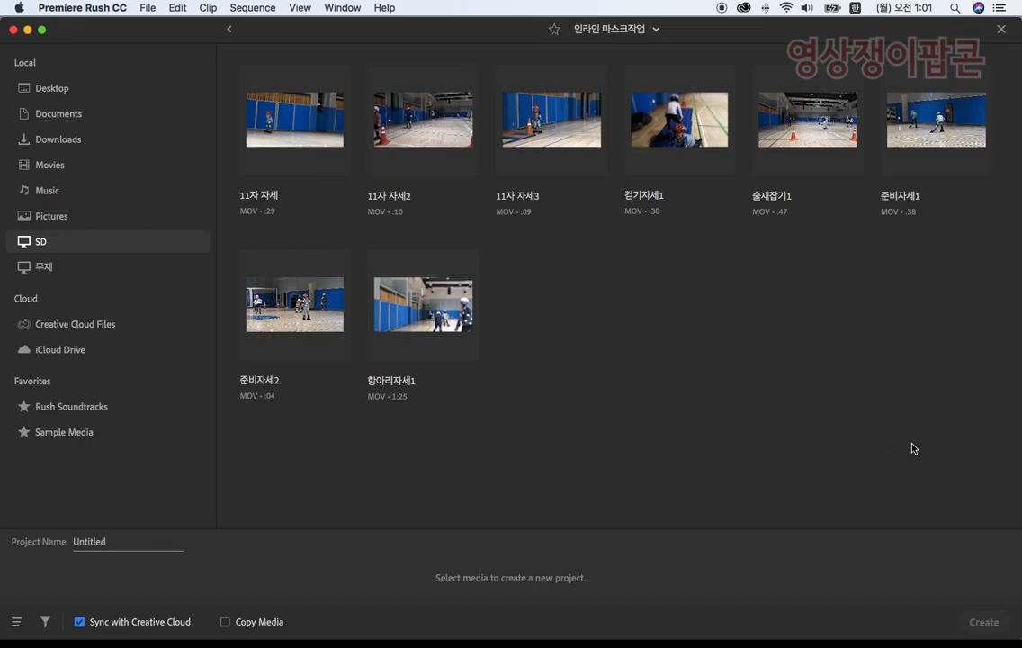
drag(983, 463, 225, 58)
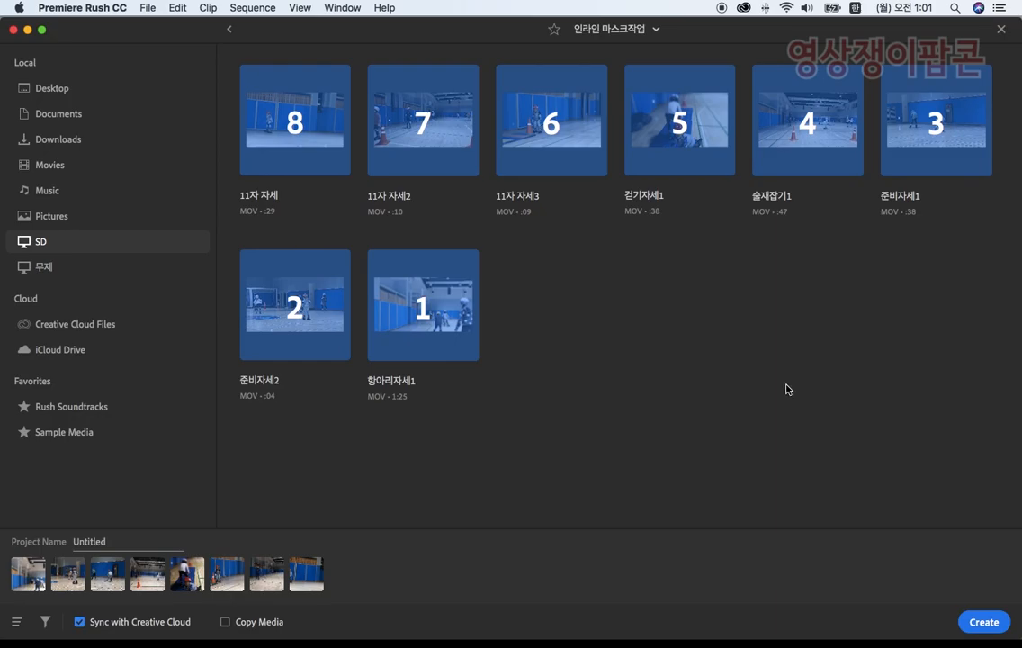
click(982, 622)
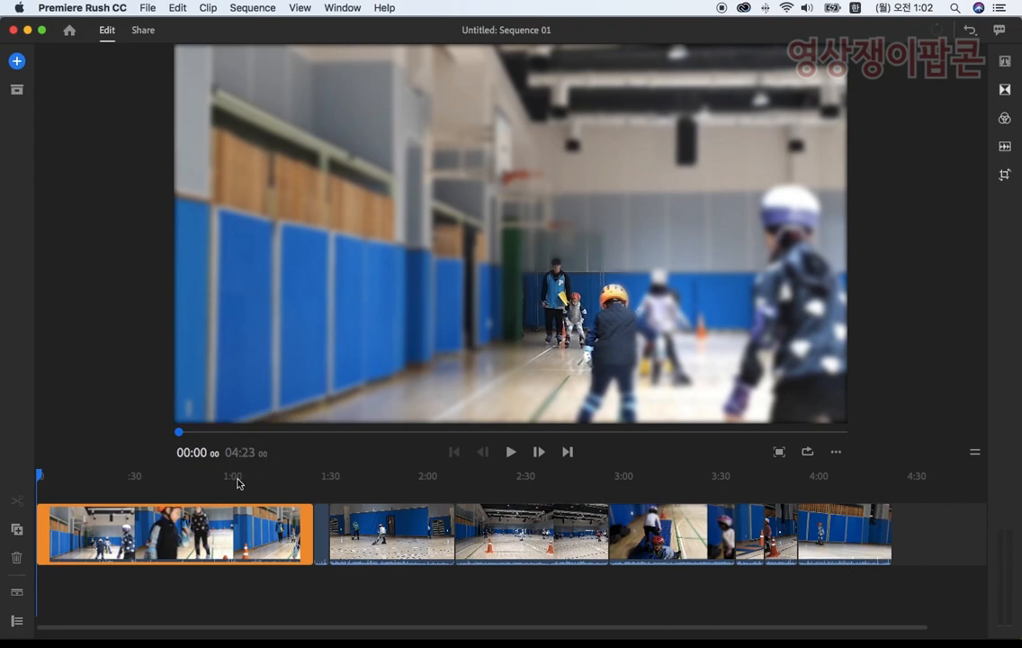
Step: Review the clips along the timeline and move the opening 항아리자세1 clip directly behind the 준비자세1 clip
drag(43, 475, 318, 493)
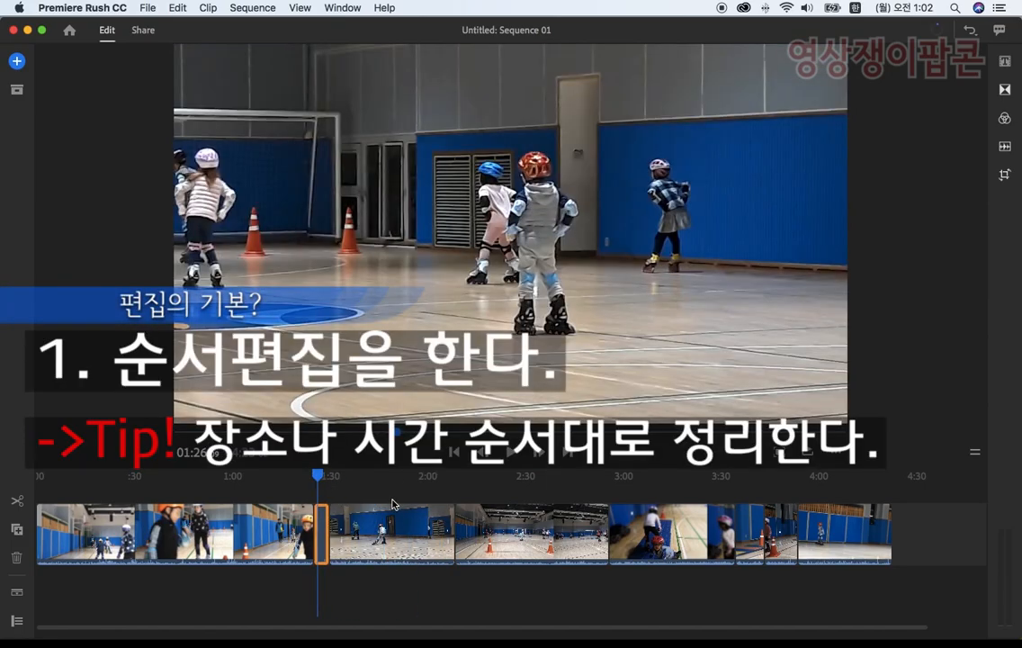
drag(319, 477, 418, 483)
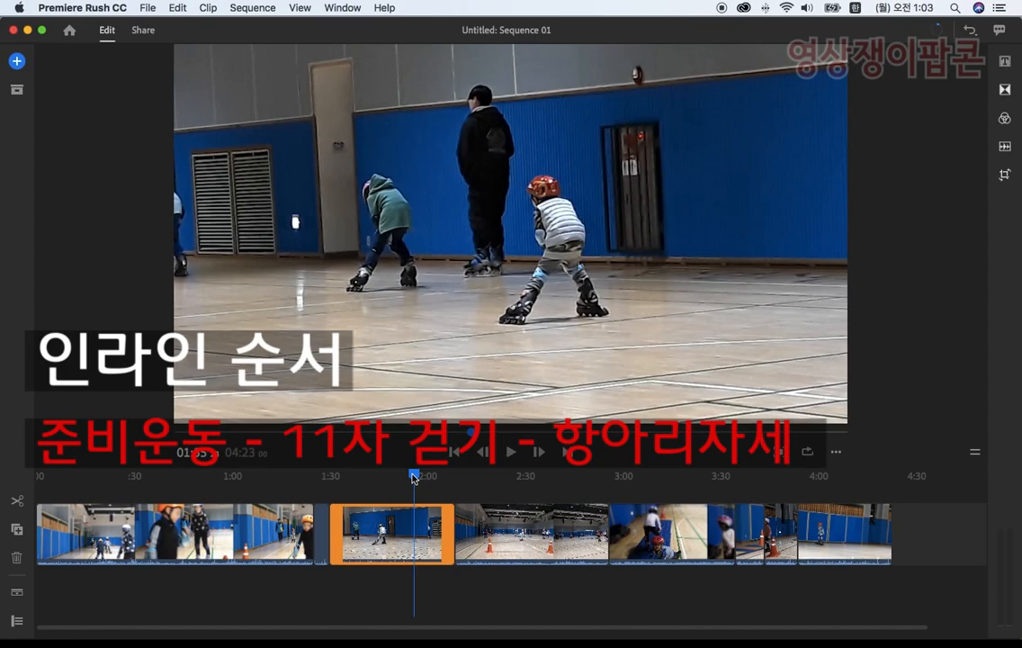
drag(413, 477, 648, 486)
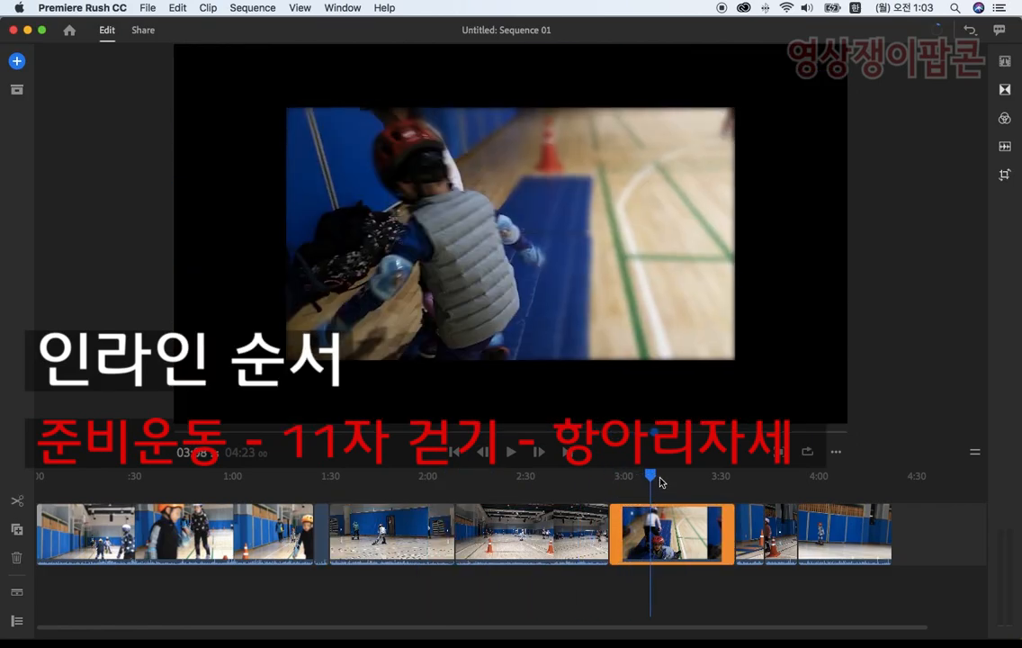
drag(660, 482, 347, 478)
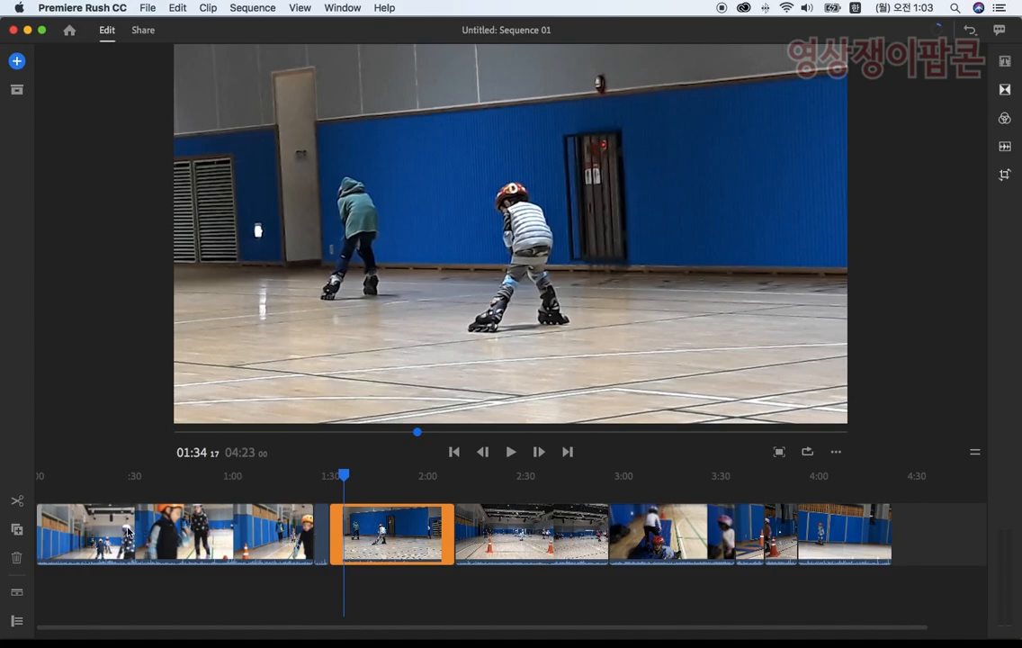
click(115, 527)
drag(78, 532, 224, 553)
Step: Move the 걷기자세1 clip directly behind 준비자세1, and move the long 항아리자세1 clip to the end of the sequence
drag(43, 475, 653, 500)
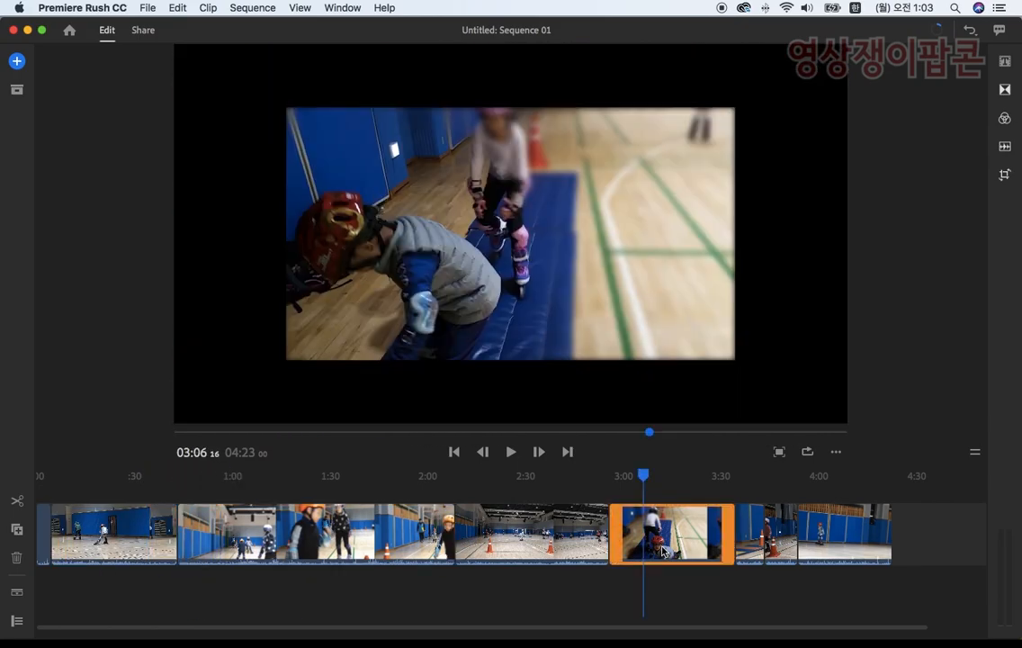
drag(657, 535, 250, 525)
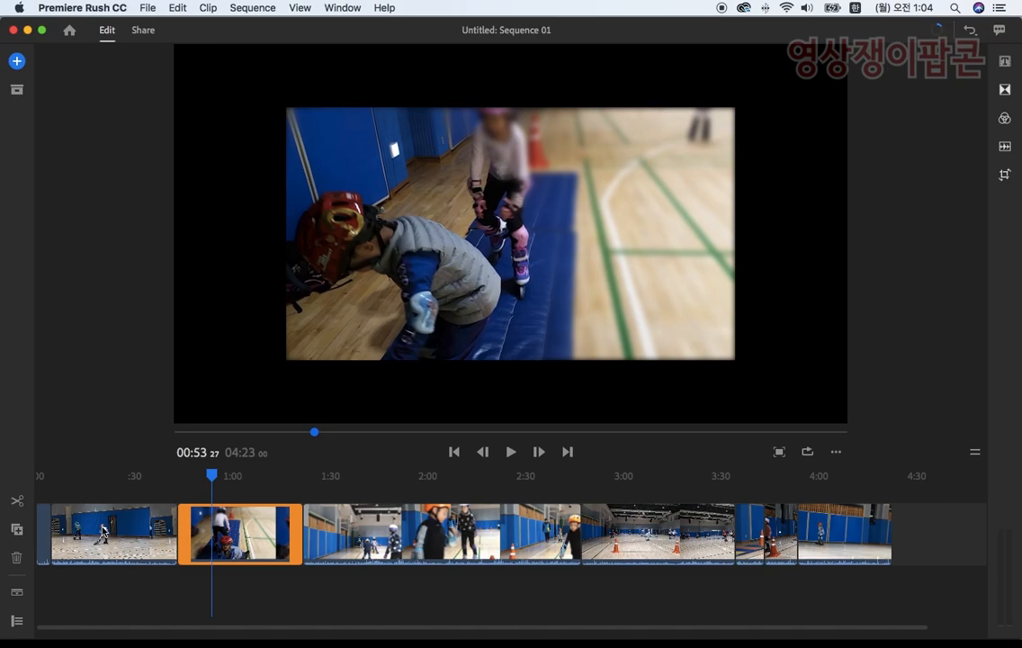
drag(259, 480, 514, 490)
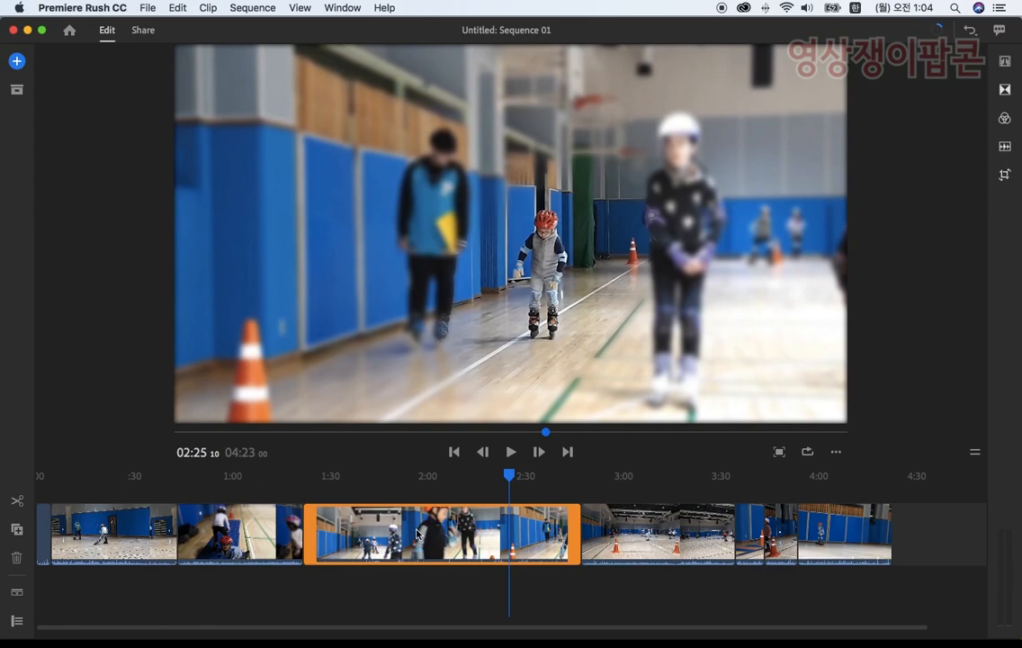
drag(411, 532, 715, 567)
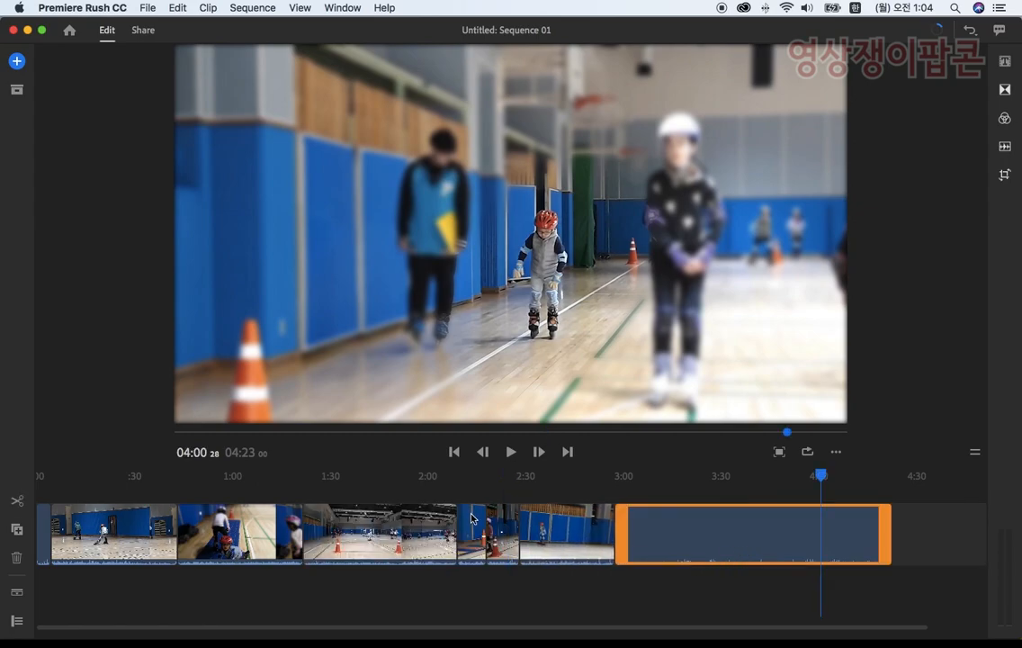
Step: Move the 술재잡기1 clip to the end of the sequence and review the order from 걷기자세1 to 항아리자세1
click(400, 496)
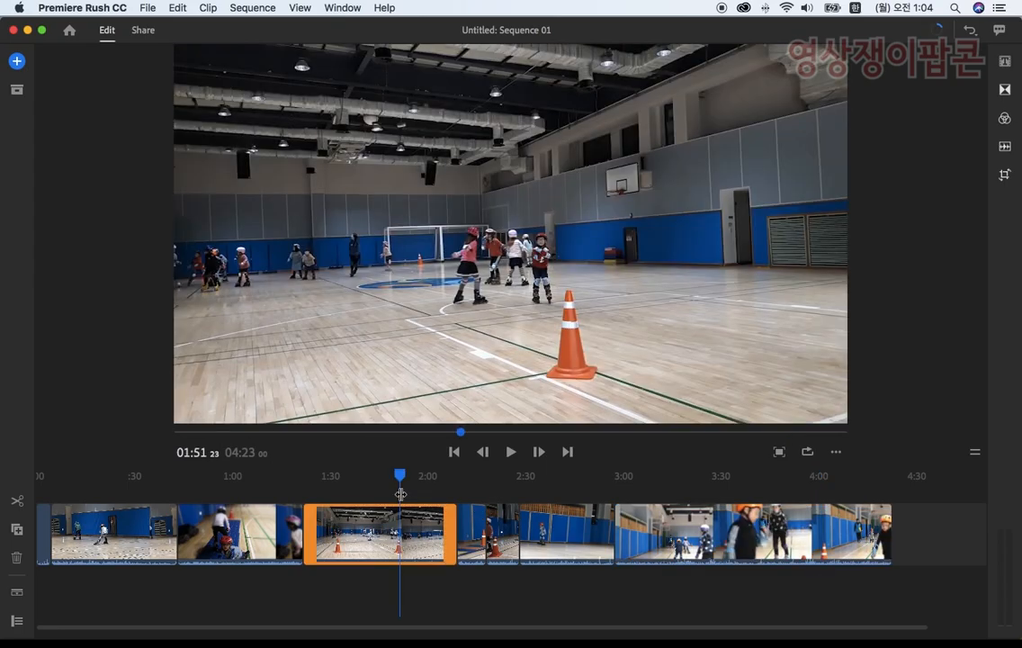
drag(401, 481, 389, 476)
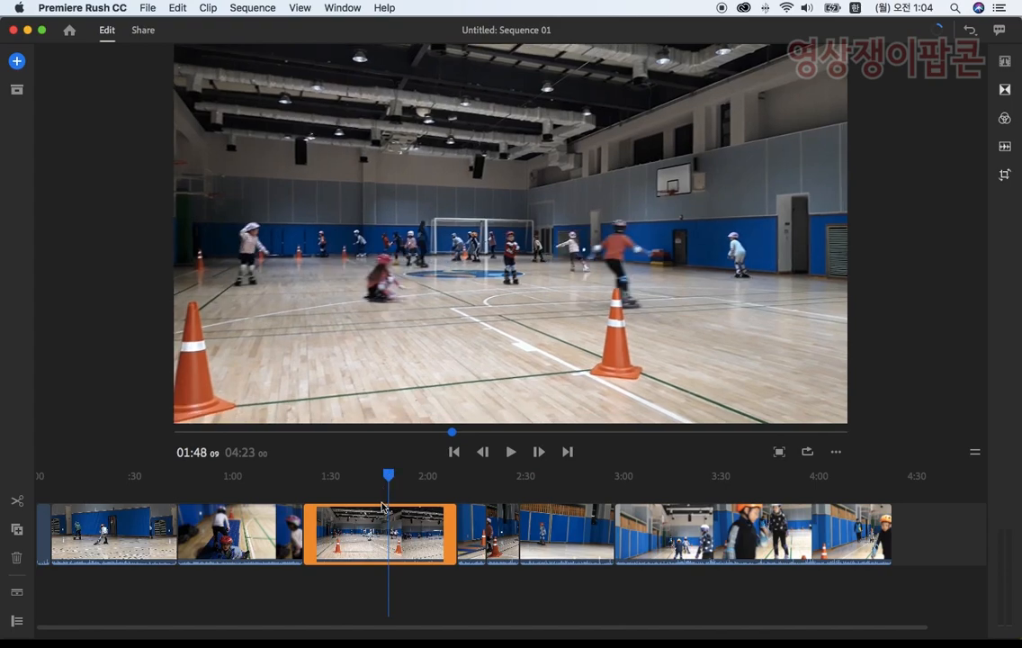
drag(346, 537, 772, 550)
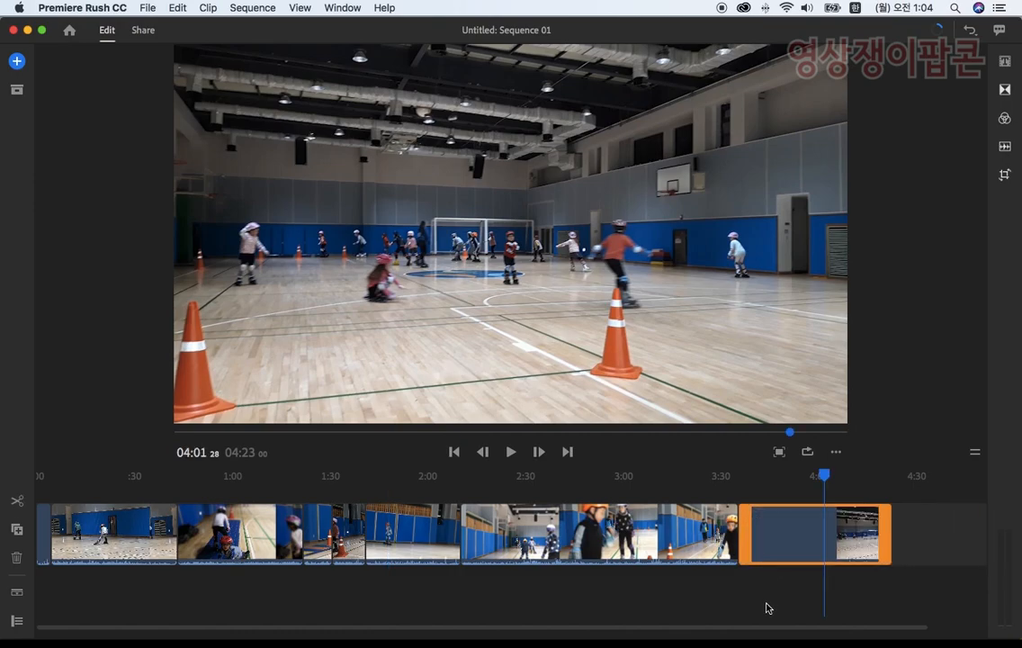
click(230, 493)
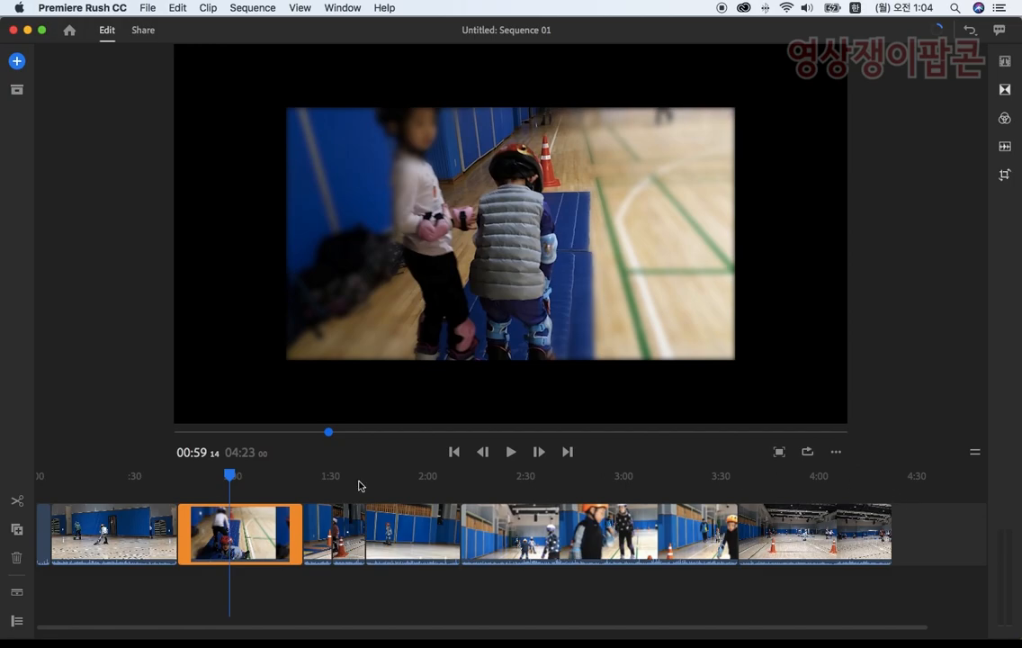
drag(230, 474, 492, 486)
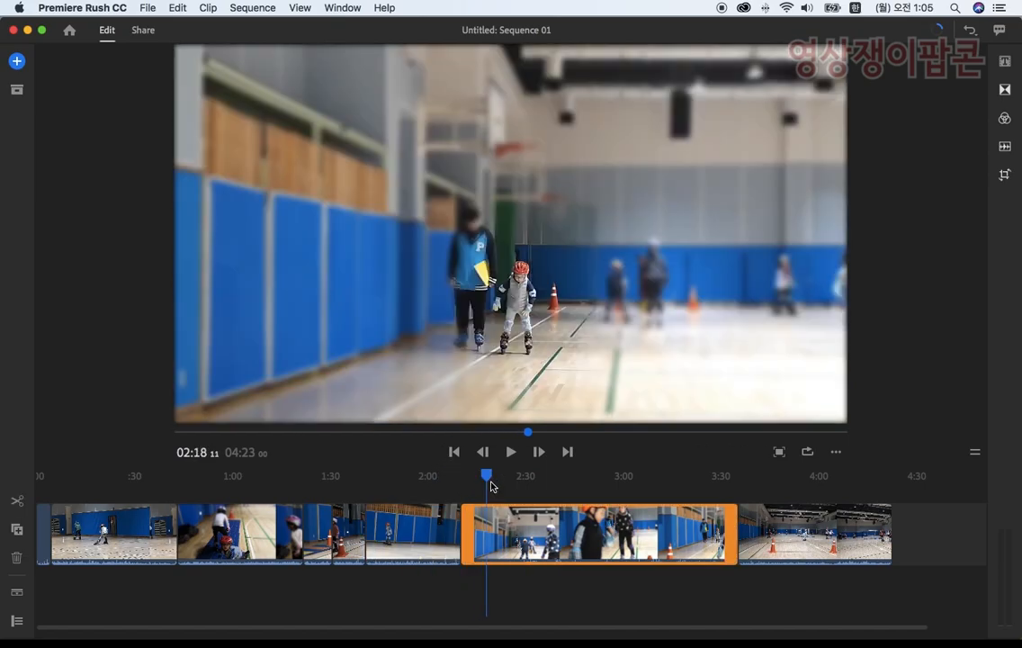
Step: Check the clip order through to the end of the sequence, and preview the short opening clip up close from its start
drag(493, 484, 882, 481)
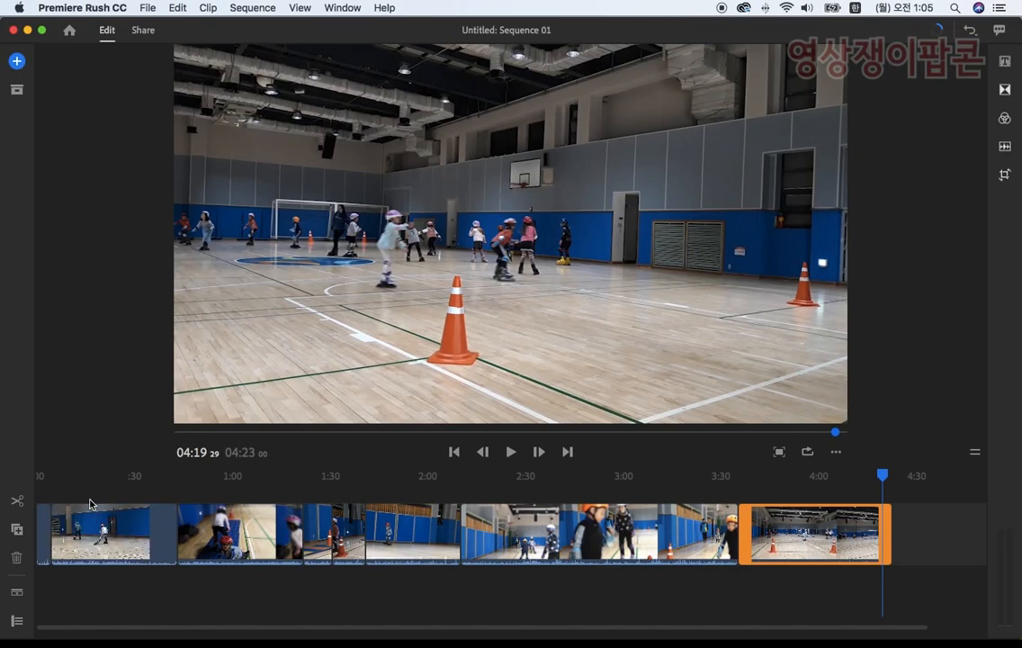
drag(90, 477, 13, 458)
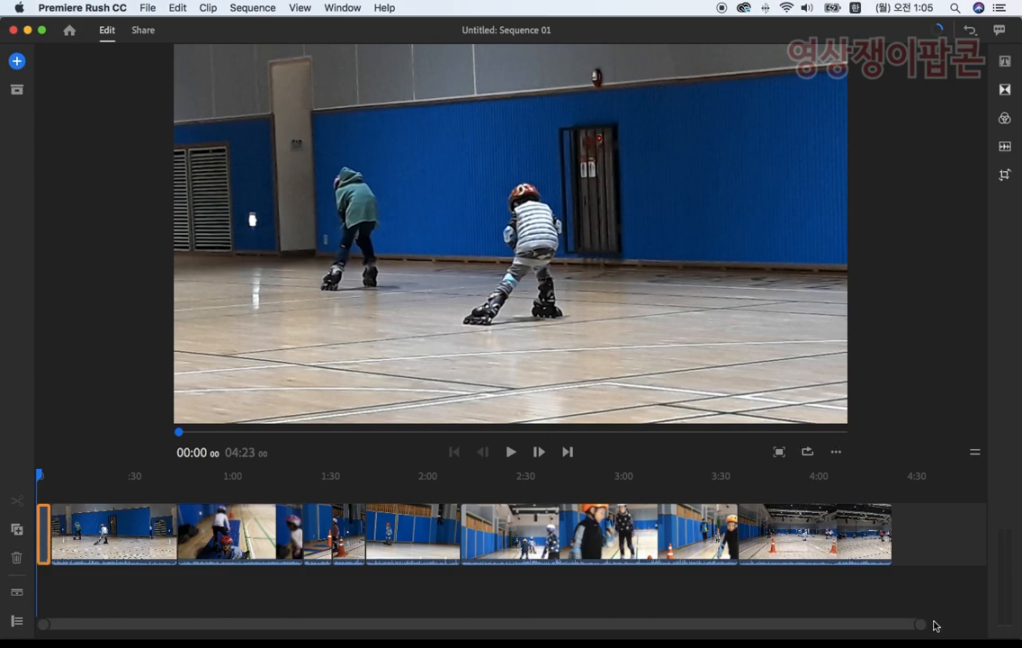
drag(920, 627, 526, 619)
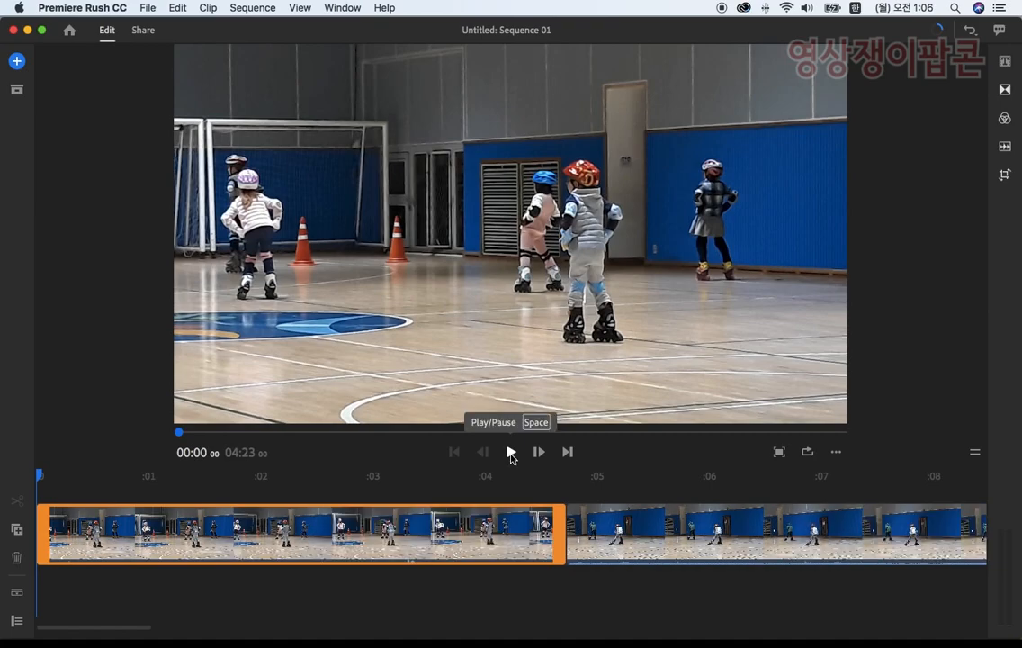
click(511, 452)
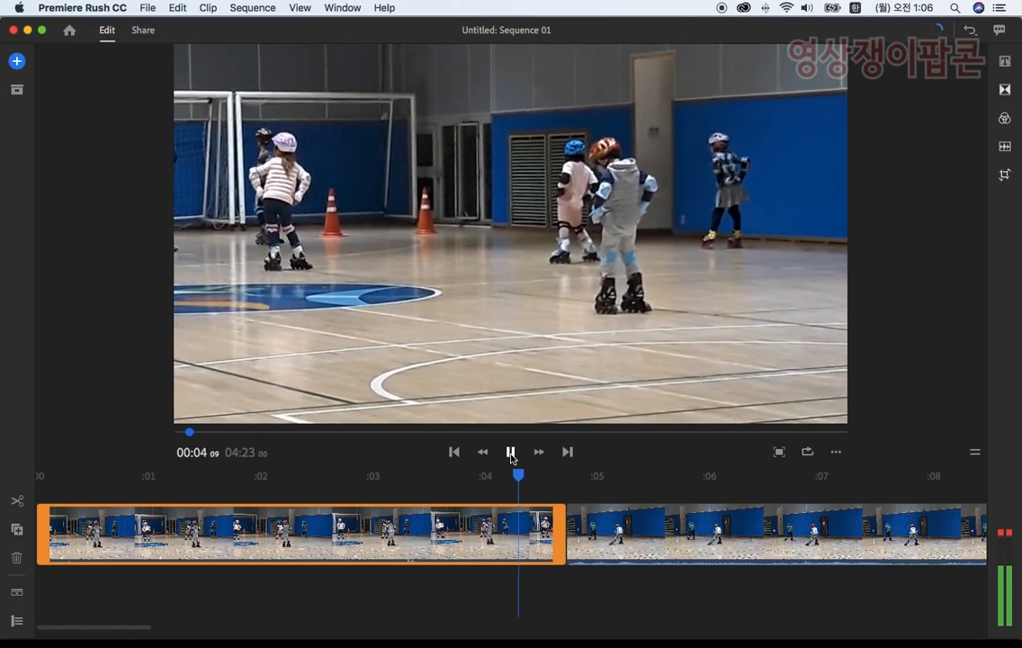
click(510, 453)
drag(545, 478, 2, 467)
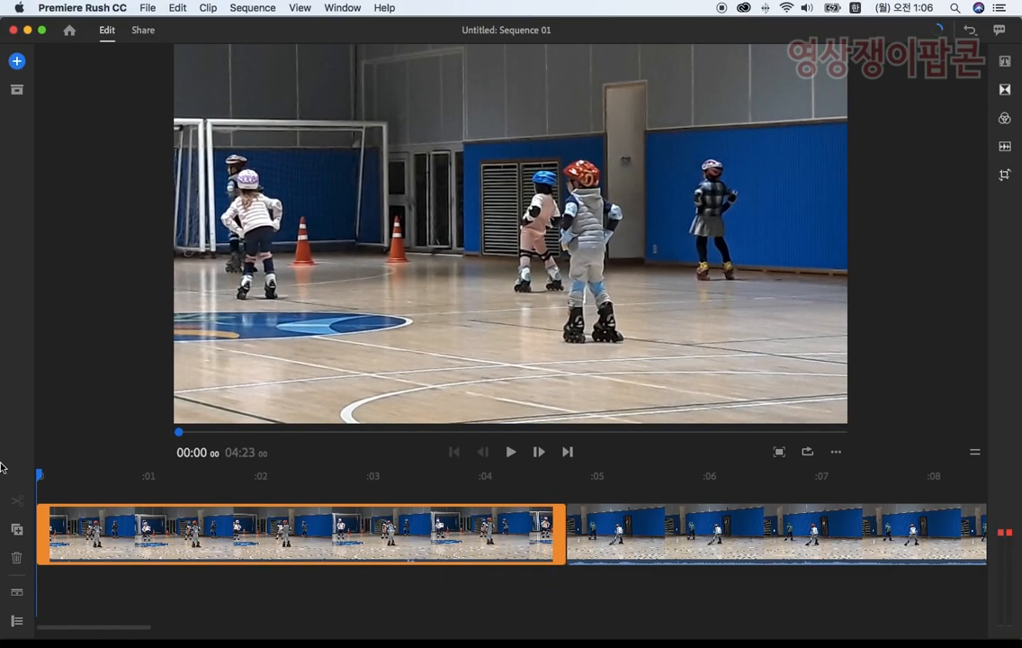
Step: Preview the opening clip to find a cut point just before two seconds, and show the clips' audio waveforms
click(511, 452)
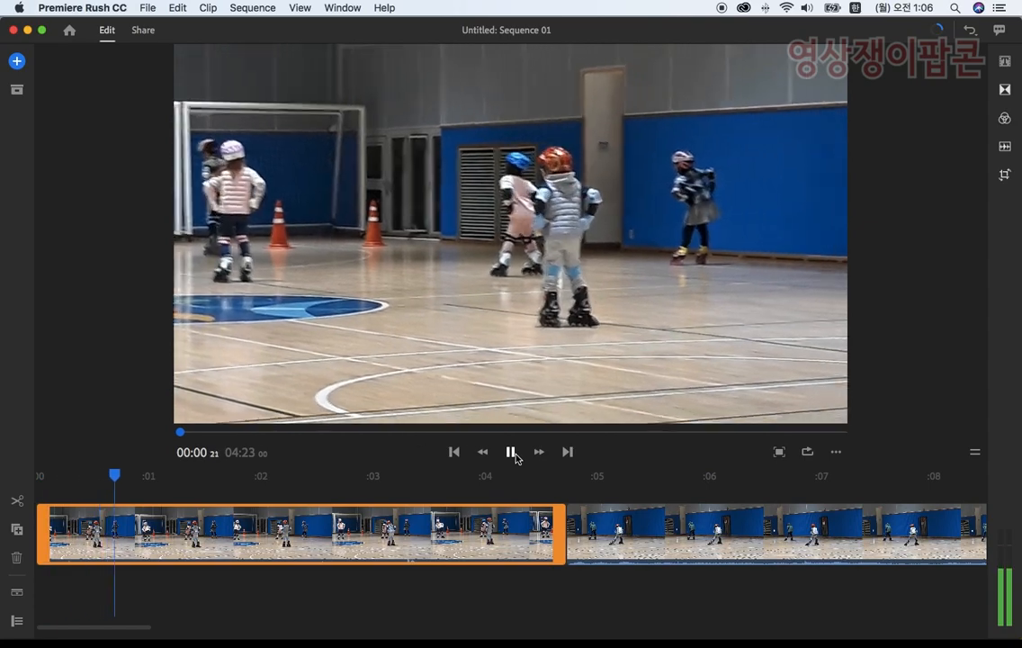
click(516, 456)
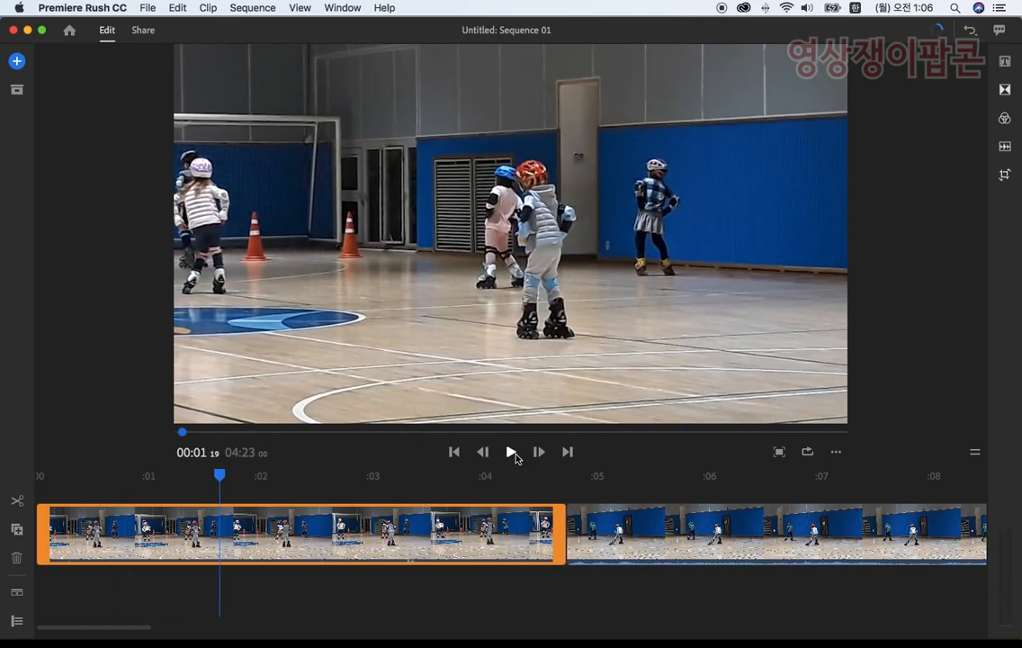
click(509, 453)
click(509, 453)
drag(275, 476, 241, 474)
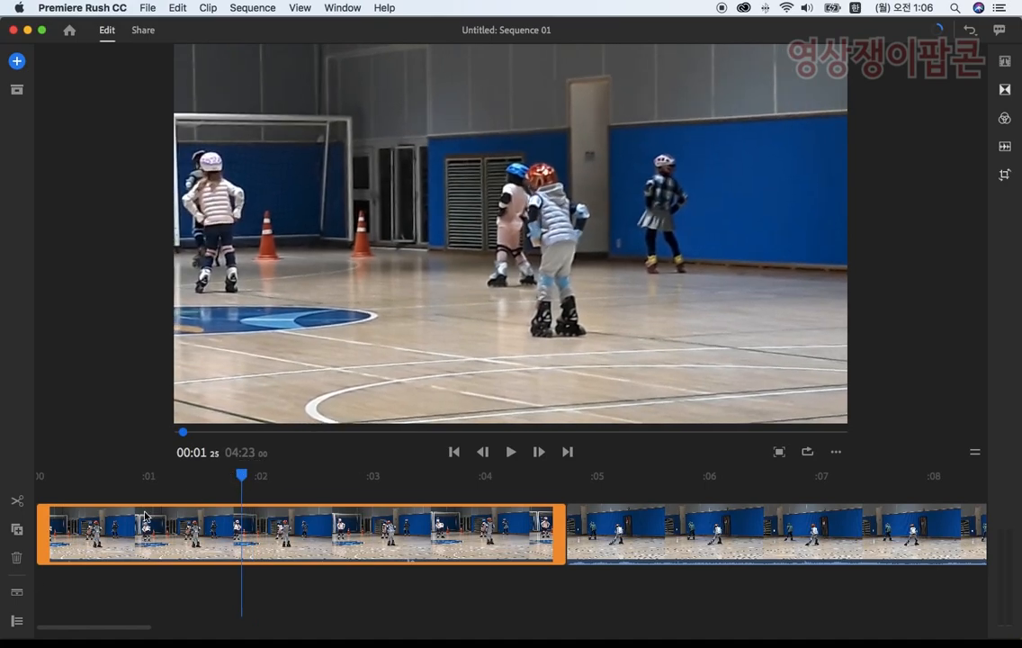
click(17, 594)
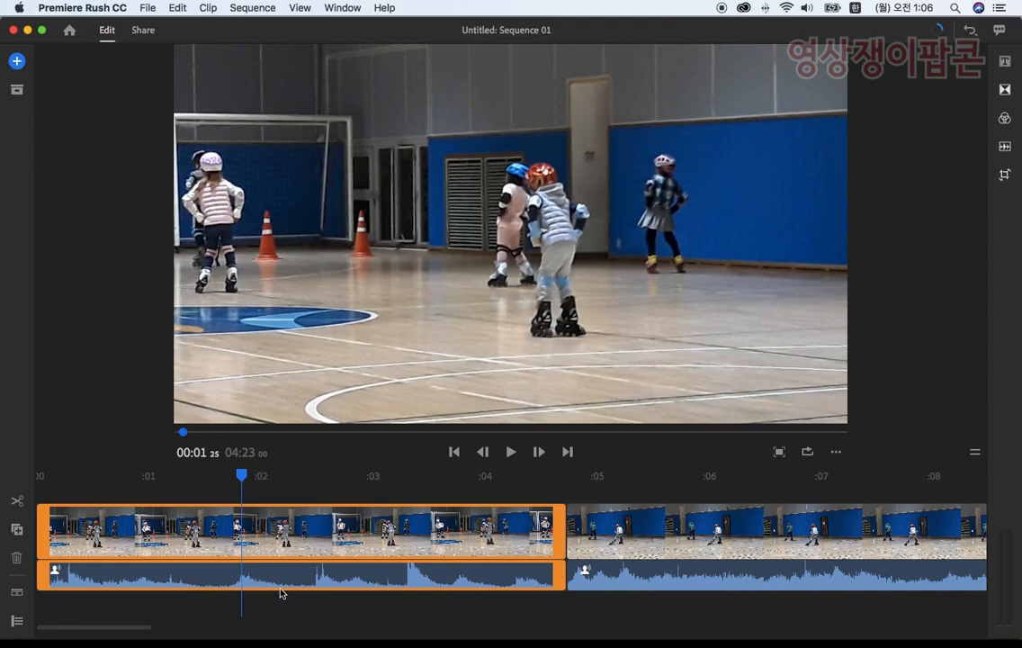
Step: Split the opening clip at 00:01 23 and delete the part before the cut
drag(249, 476, 238, 478)
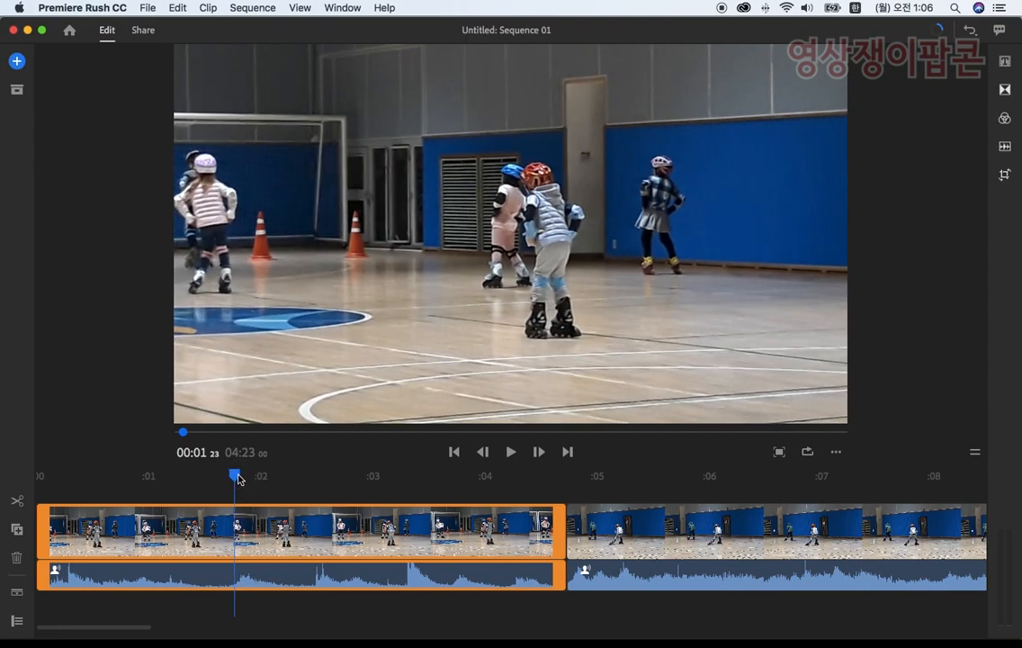
click(17, 502)
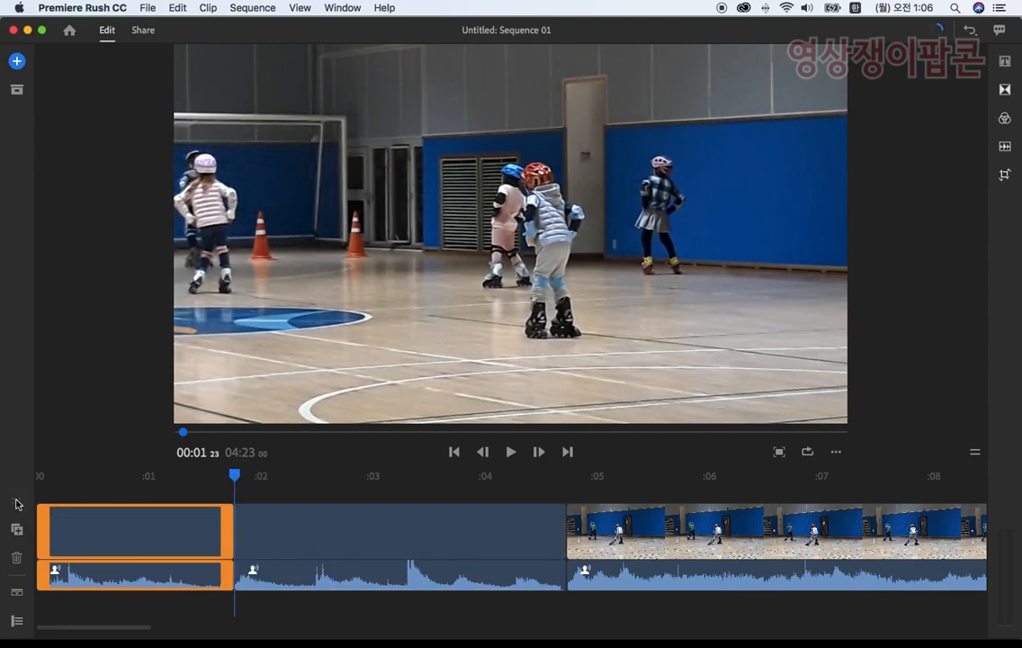
click(17, 563)
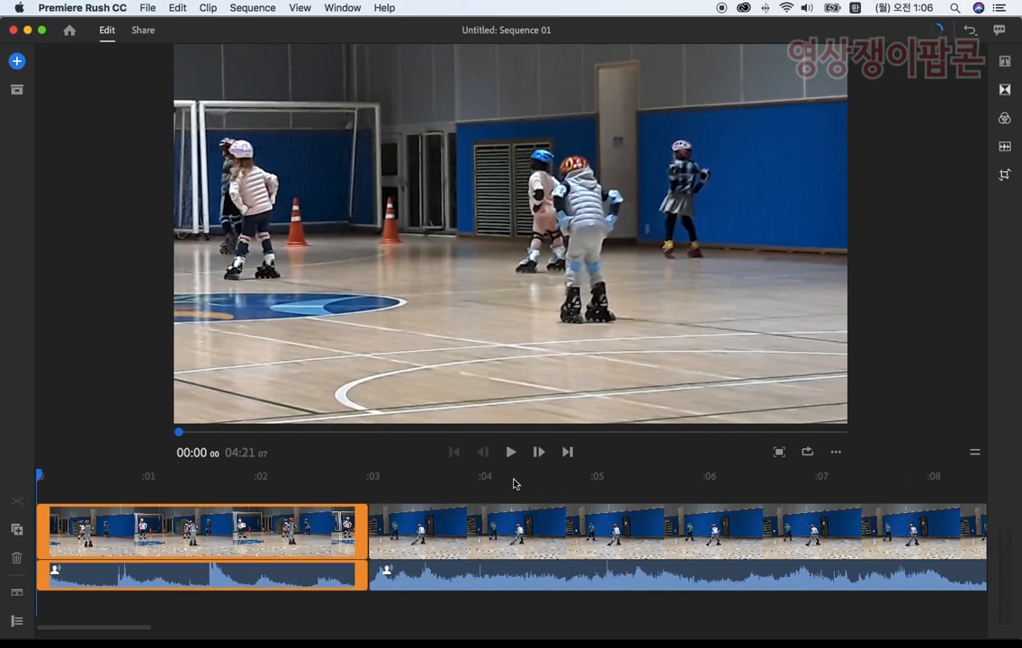
Step: Preview the shortened opening clip and trim its end back to 00:02 12
click(509, 454)
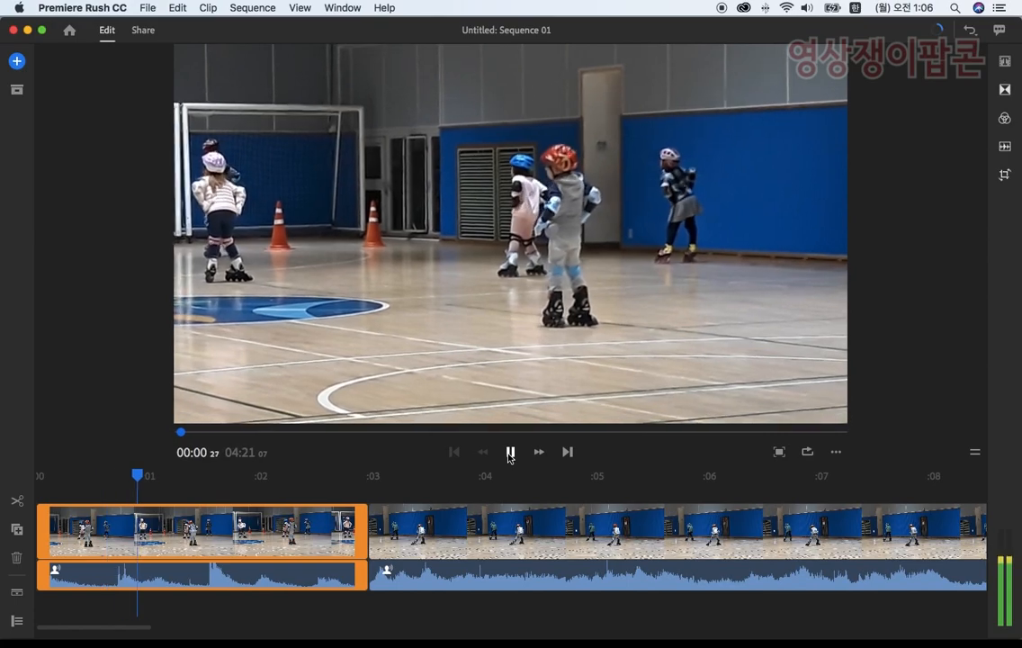
click(509, 454)
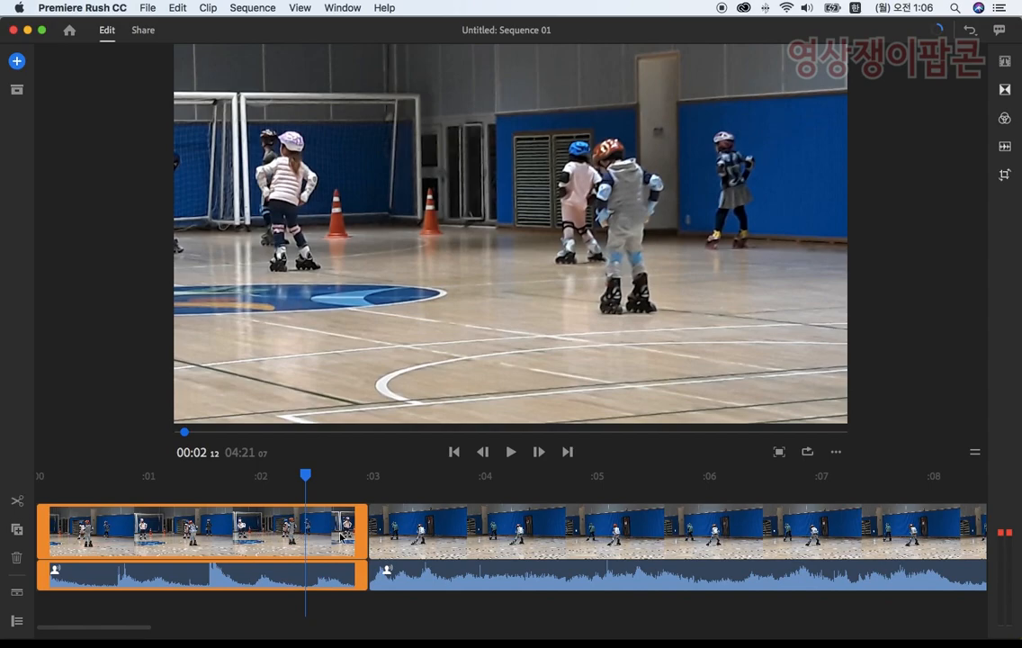
drag(364, 532, 303, 532)
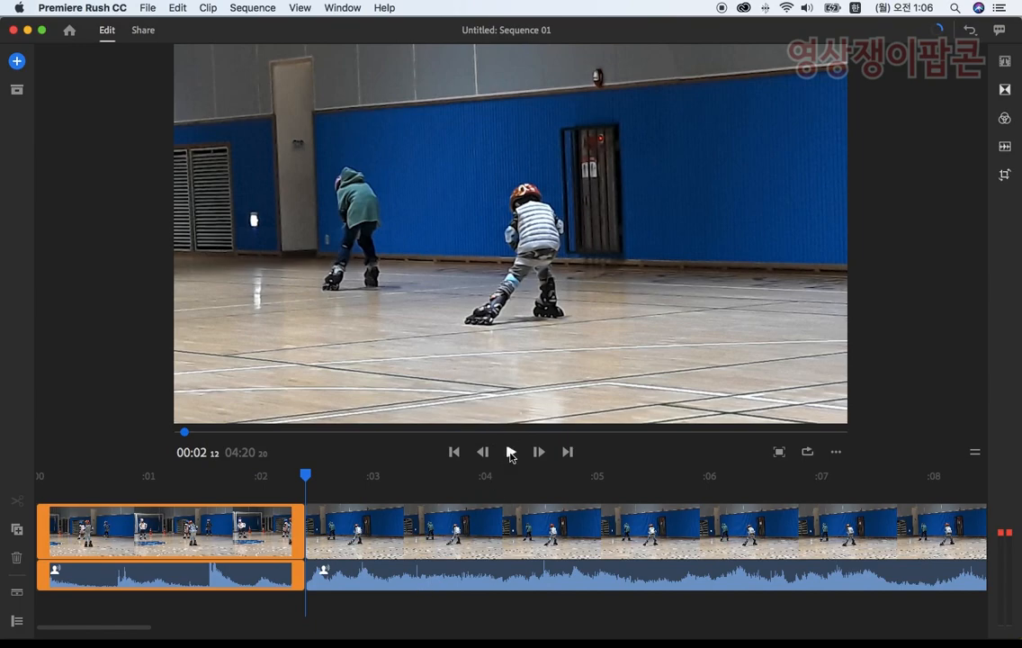
Step: Preview the second clip, split it at about 22 seconds, and delete the part before the cut
click(510, 453)
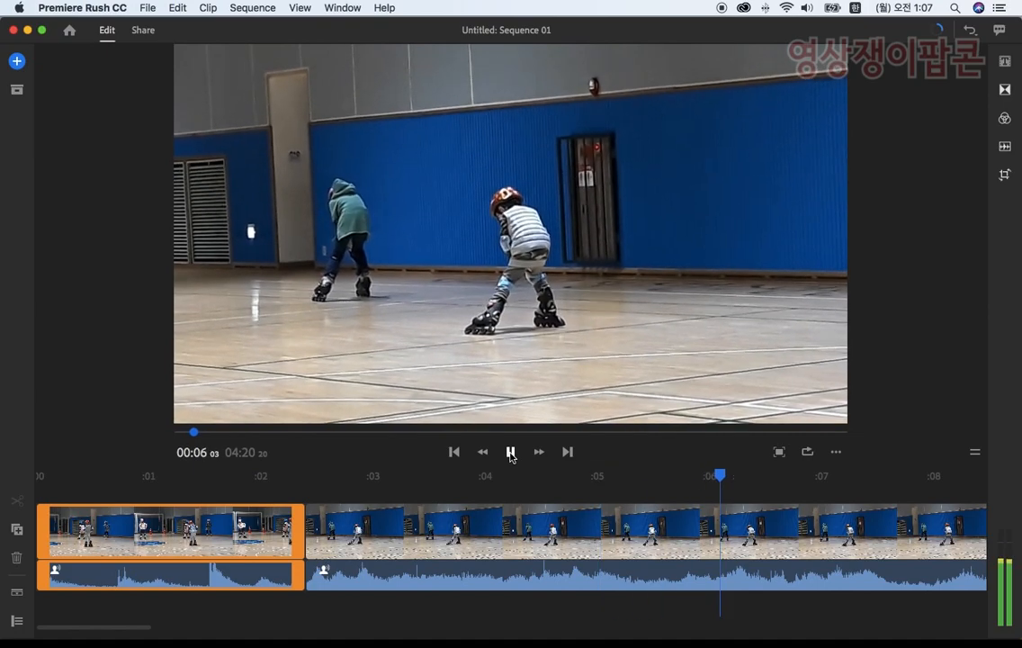
click(510, 451)
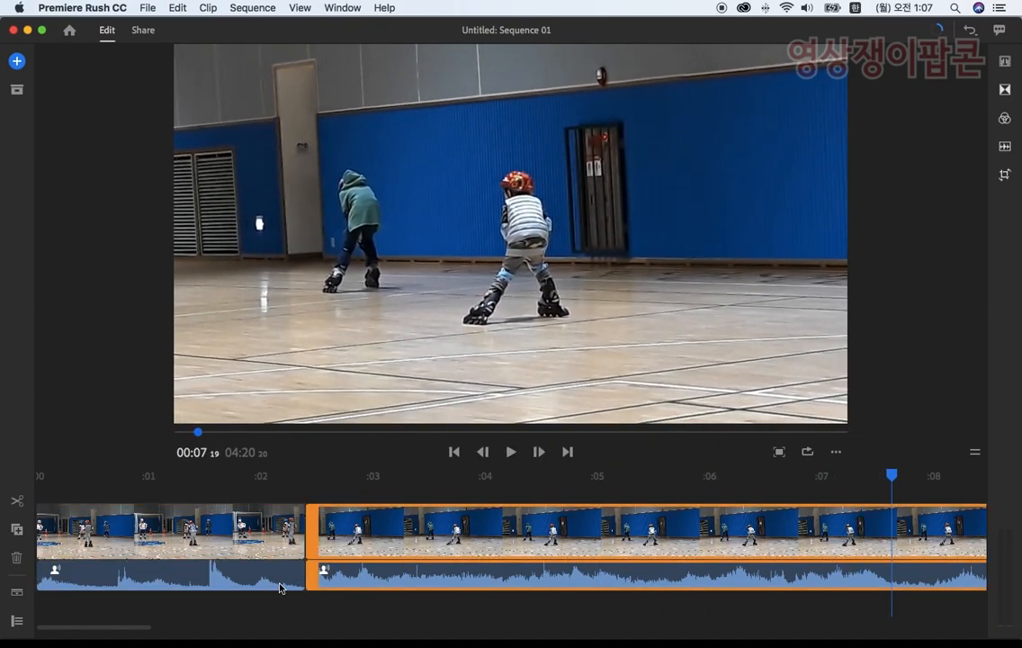
drag(144, 624, 307, 627)
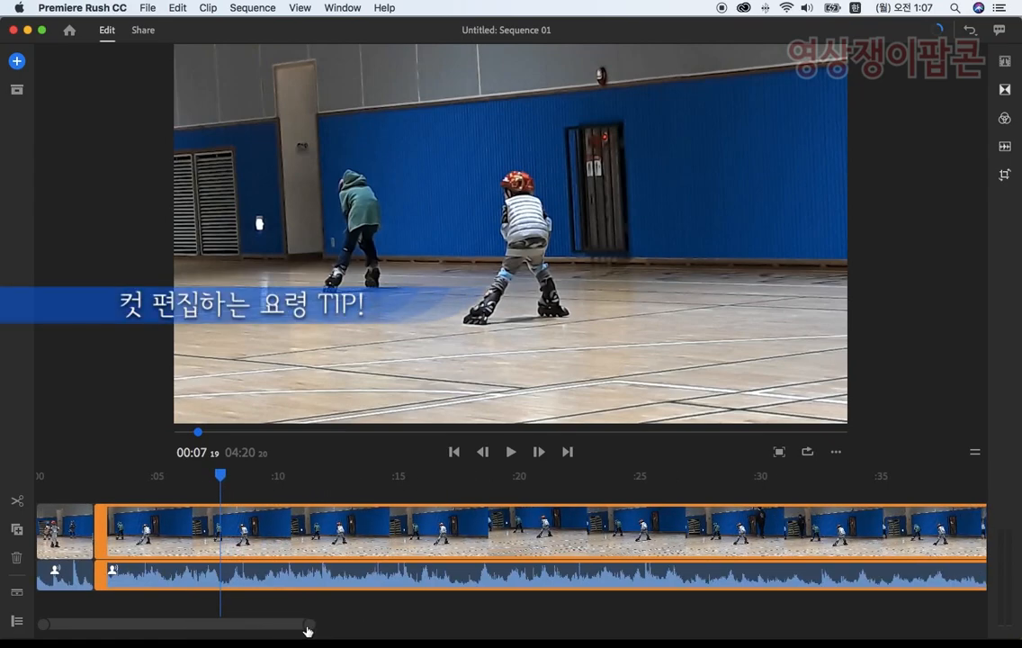
drag(223, 477, 587, 490)
mouse_move(564, 488)
mouse_down()
mouse_move(637, 493)
mouse_move(579, 497)
mouse_up()
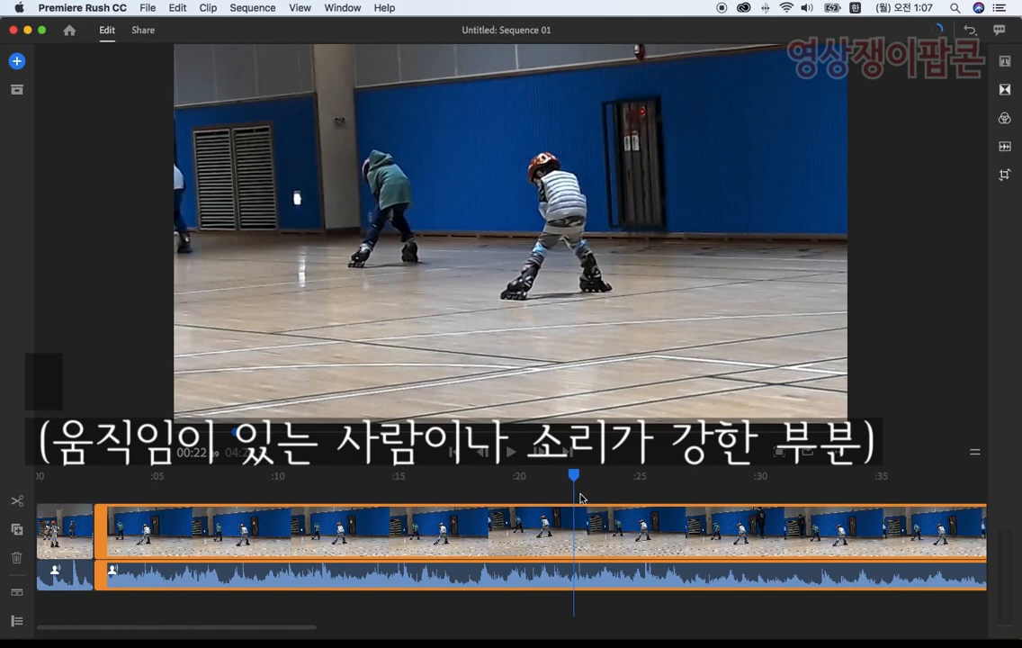
click(18, 503)
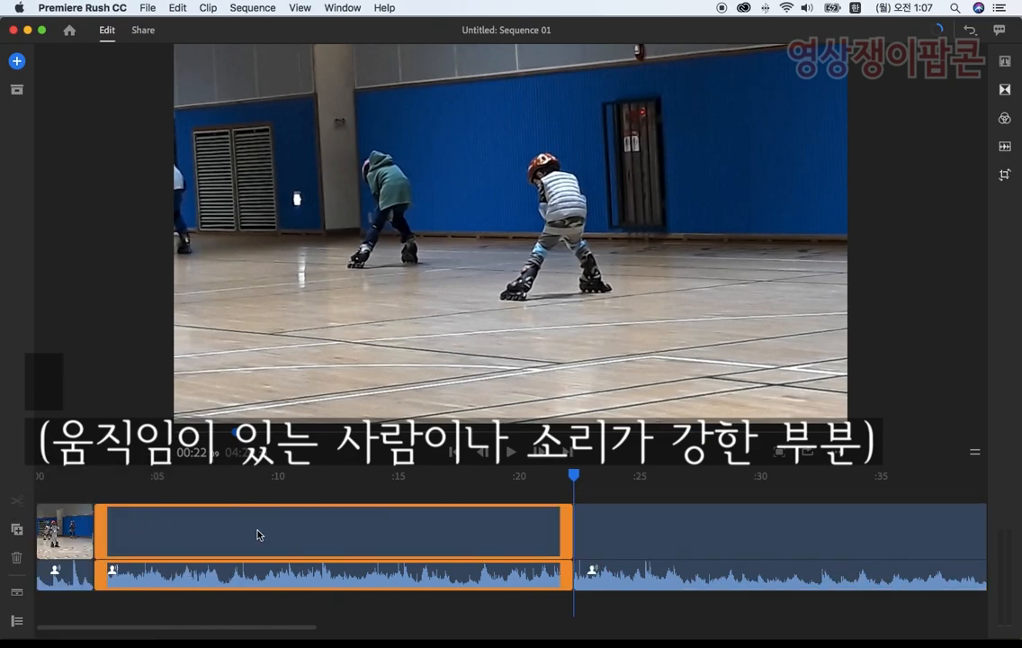
click(18, 558)
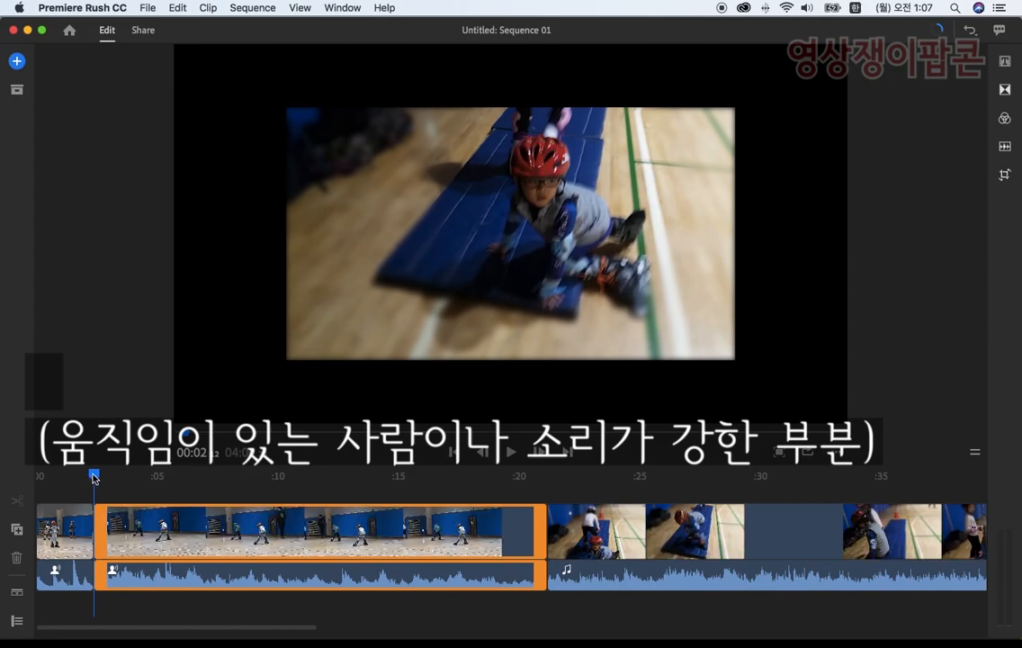
Step: Play the sequence from the beginning and trim the end of the second clip back to 00:09 29
drag(95, 476, 29, 477)
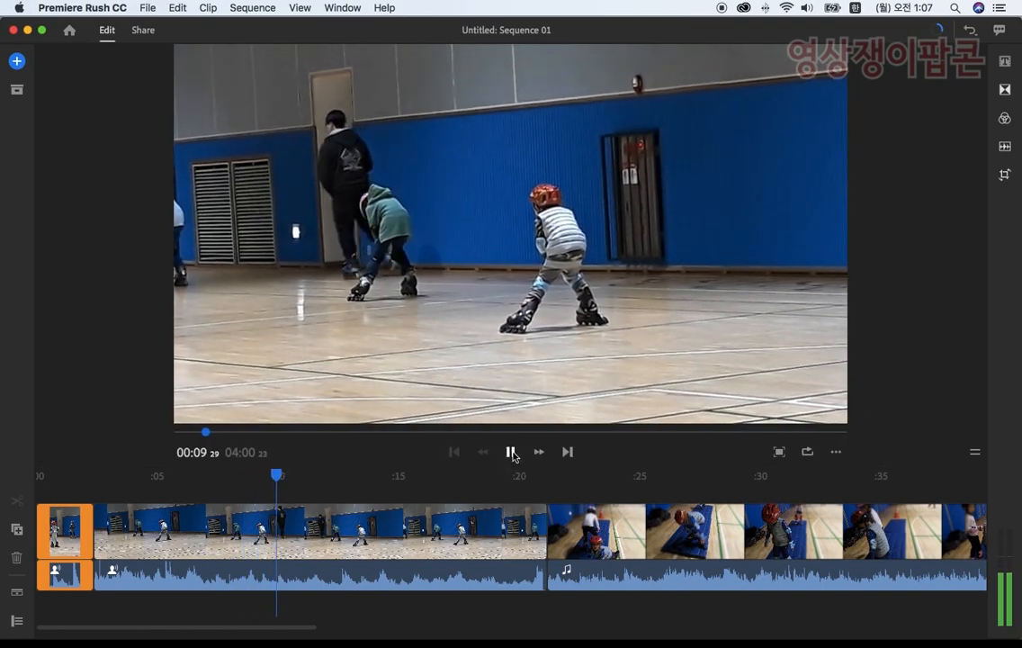
click(511, 452)
drag(541, 526, 274, 526)
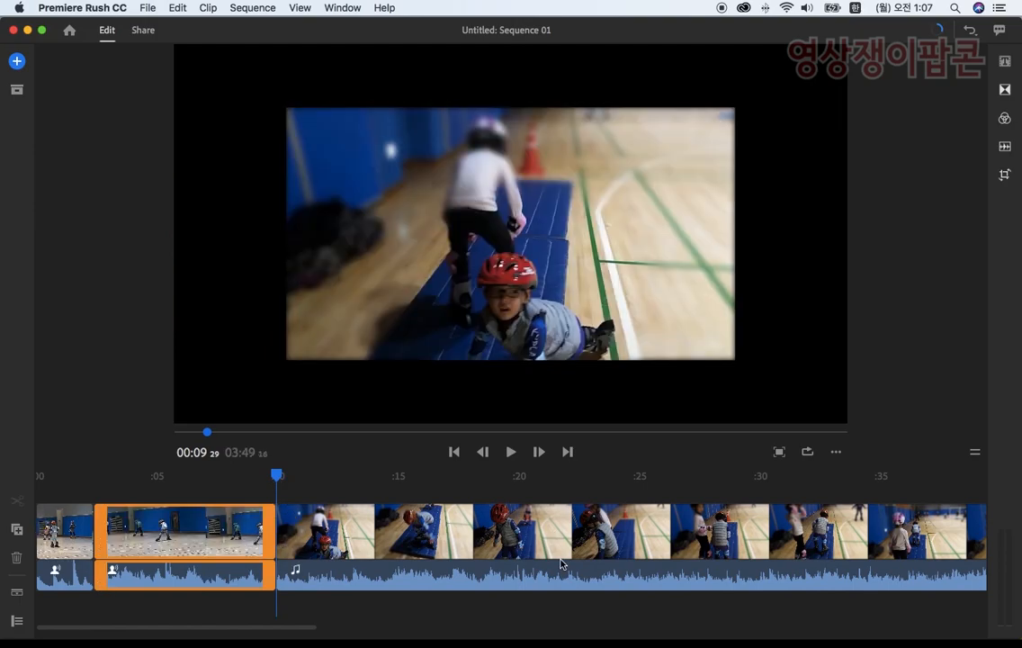
Step: Preview the third clip with the blue mat, split it at 00:30 21, and delete the part before the cut
click(512, 458)
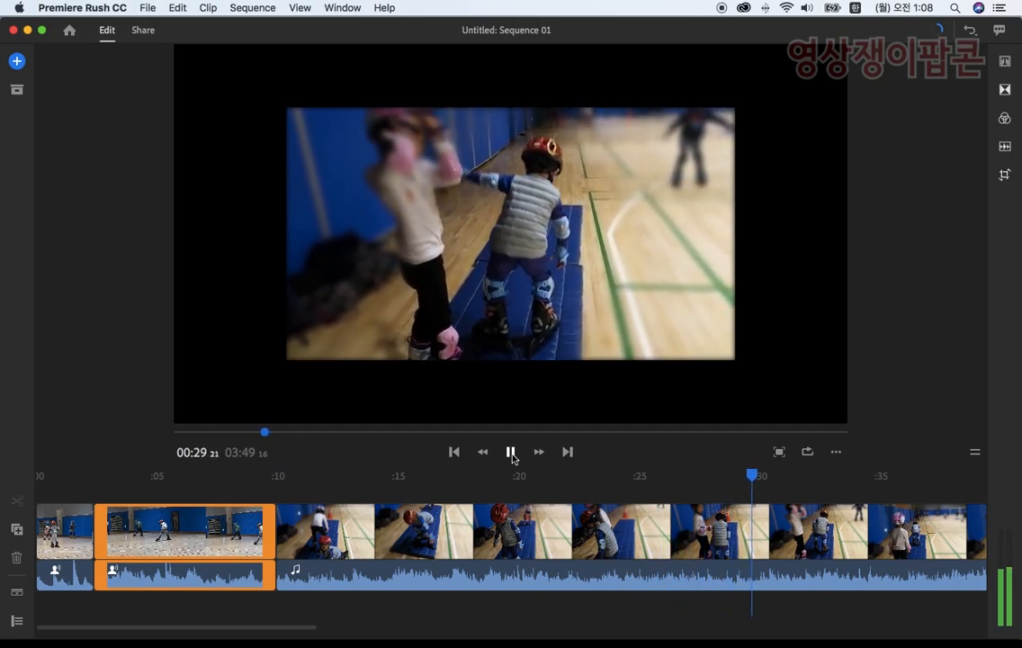
click(511, 453)
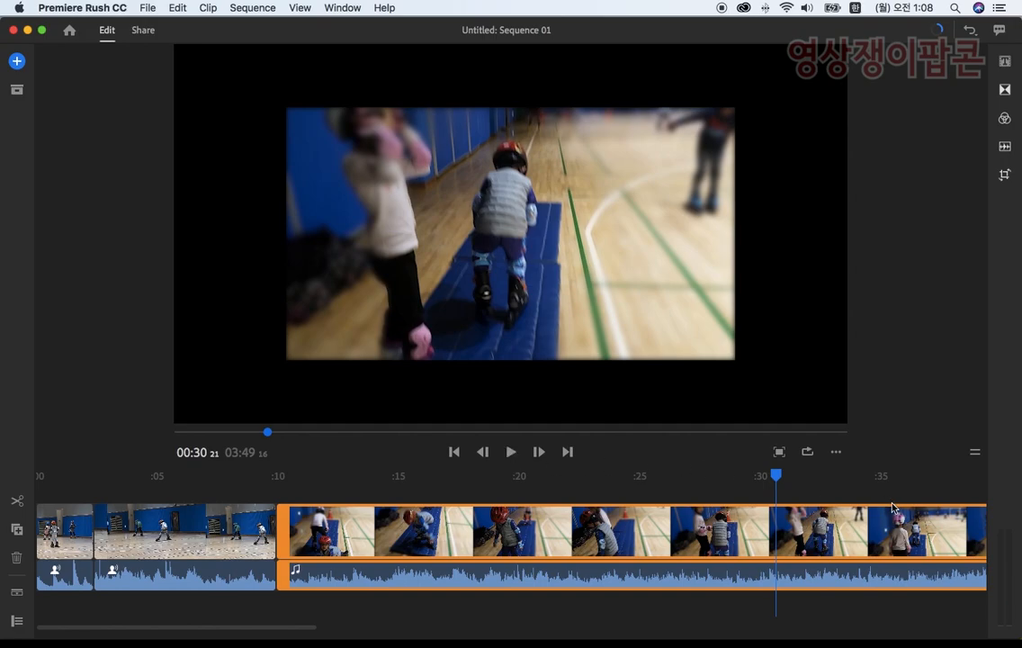
click(26, 503)
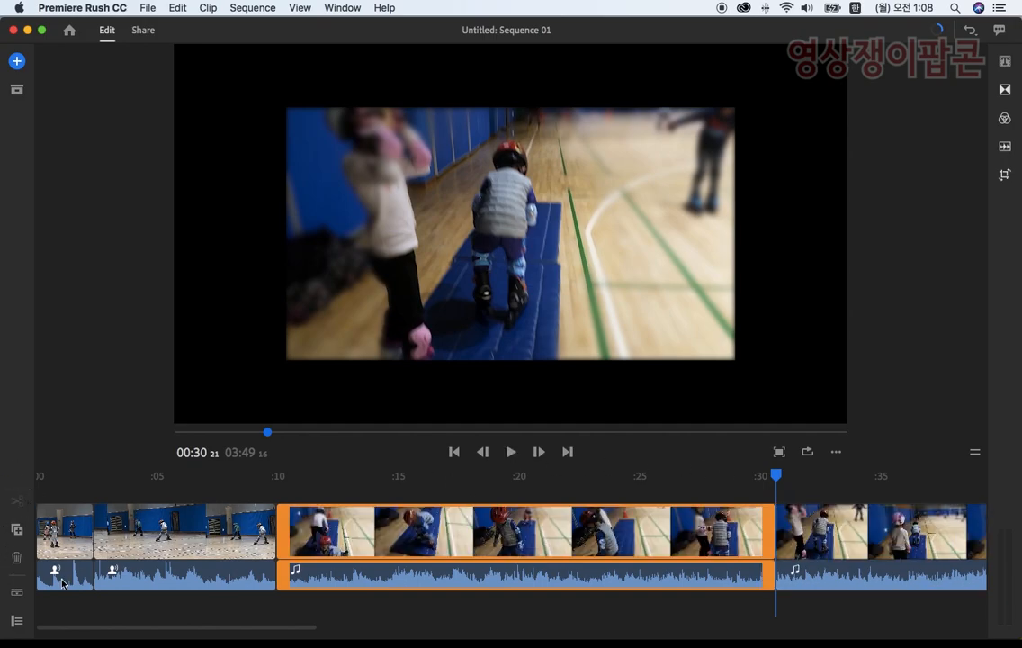
click(17, 559)
Step: Preview the remaining blue mat clip and trim its start forward to 00:12 06
click(511, 452)
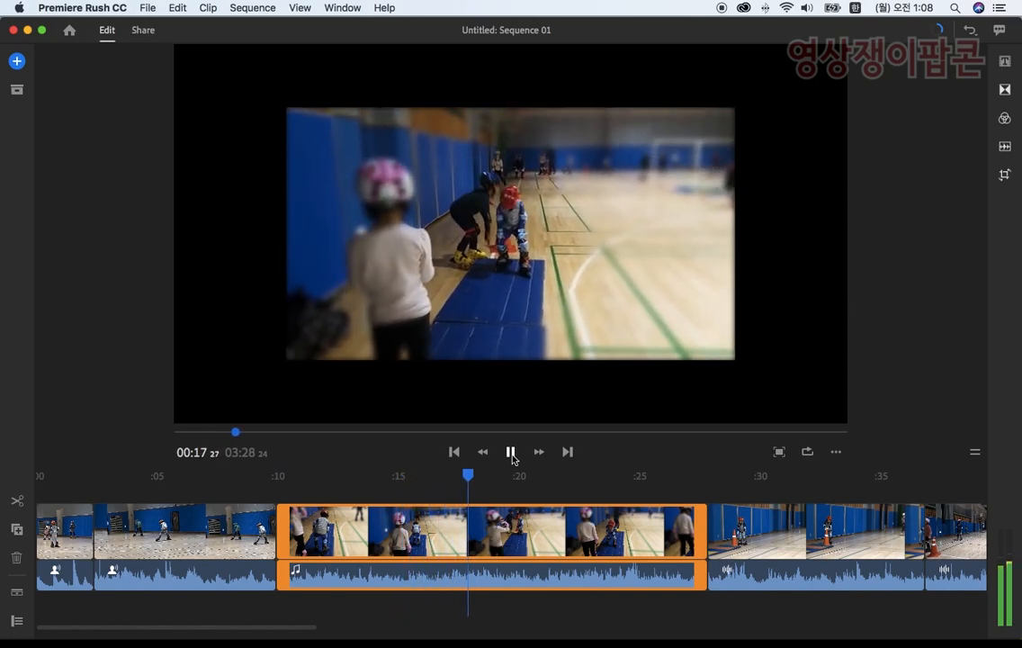
click(512, 457)
drag(502, 479, 286, 525)
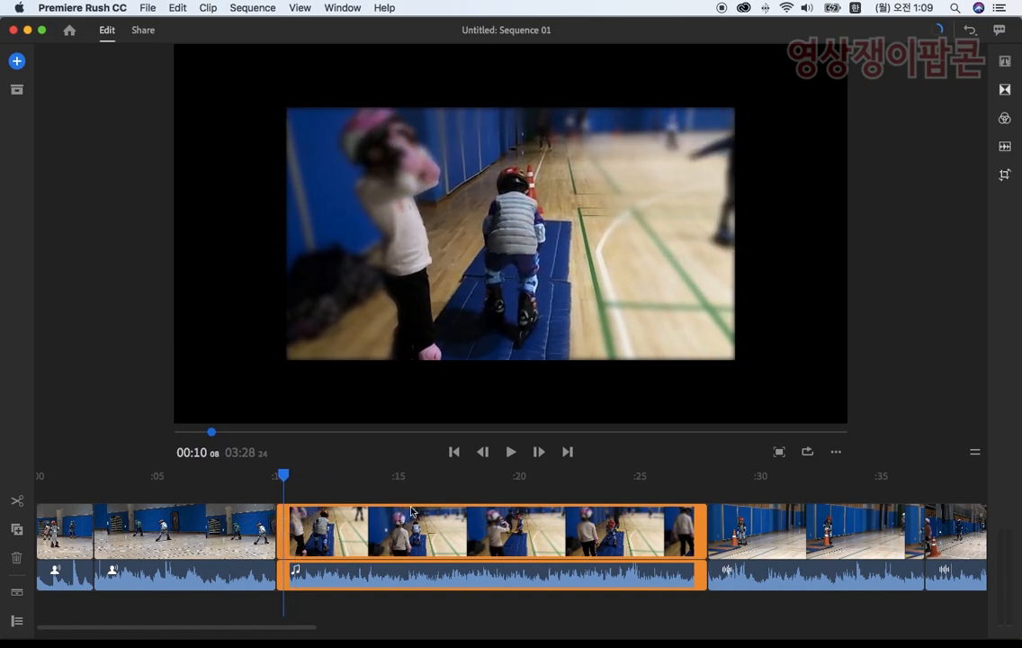
click(454, 451)
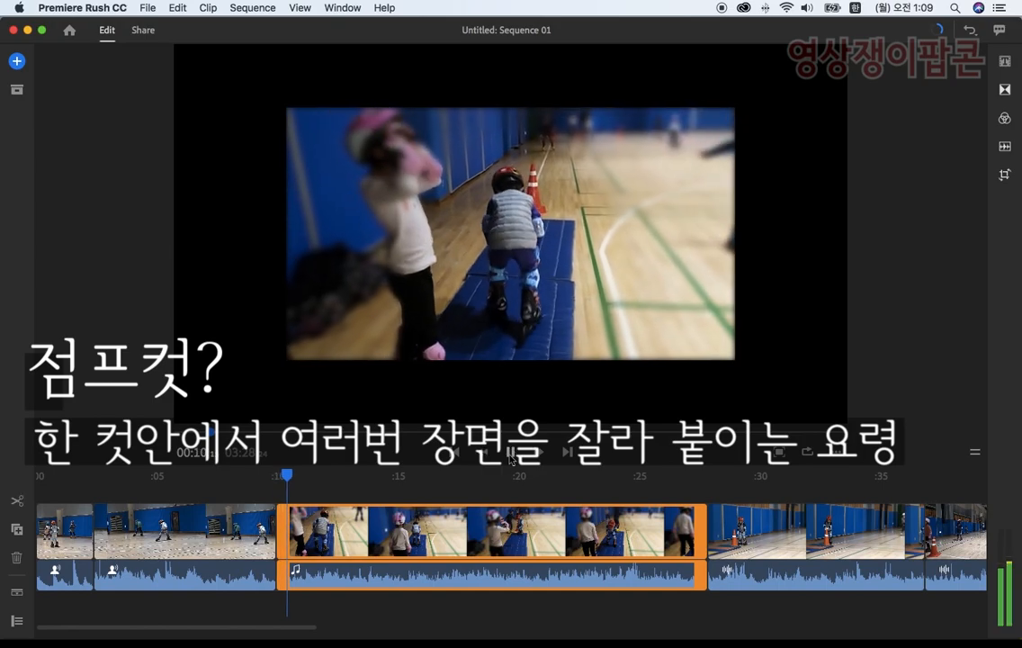
click(510, 458)
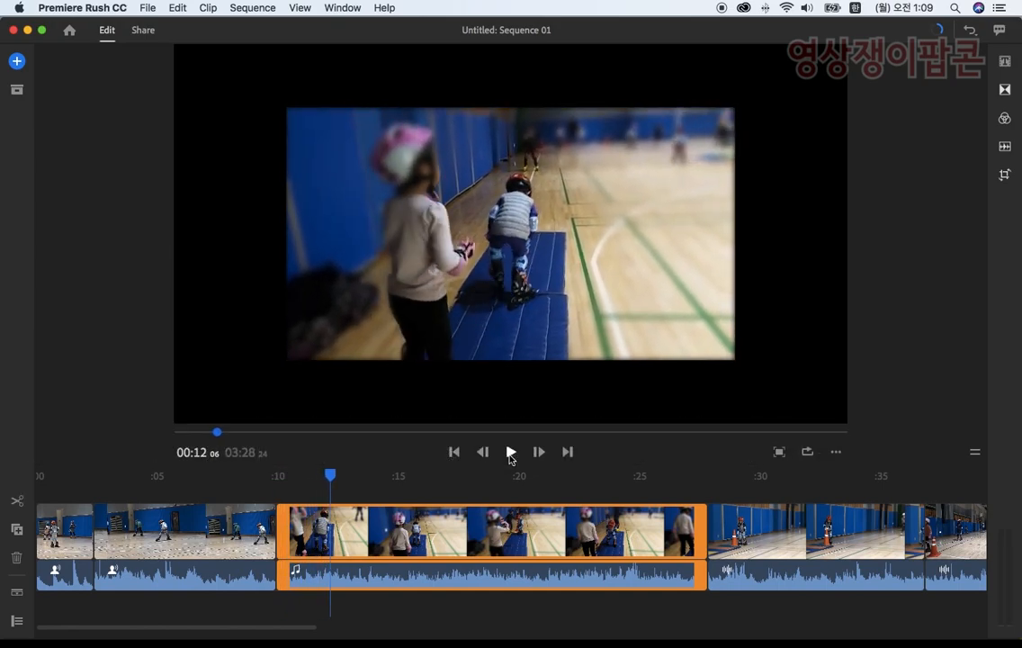
drag(279, 540, 330, 540)
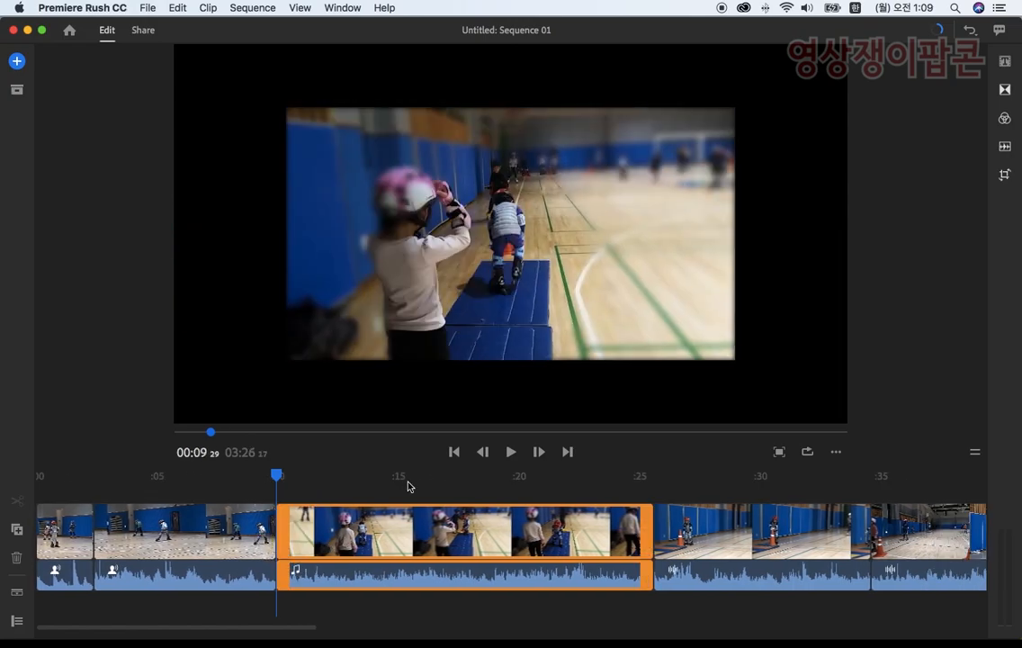
Step: Preview the blue mat clip from its new start and split it at 00:13 22 for a jump cut
click(512, 454)
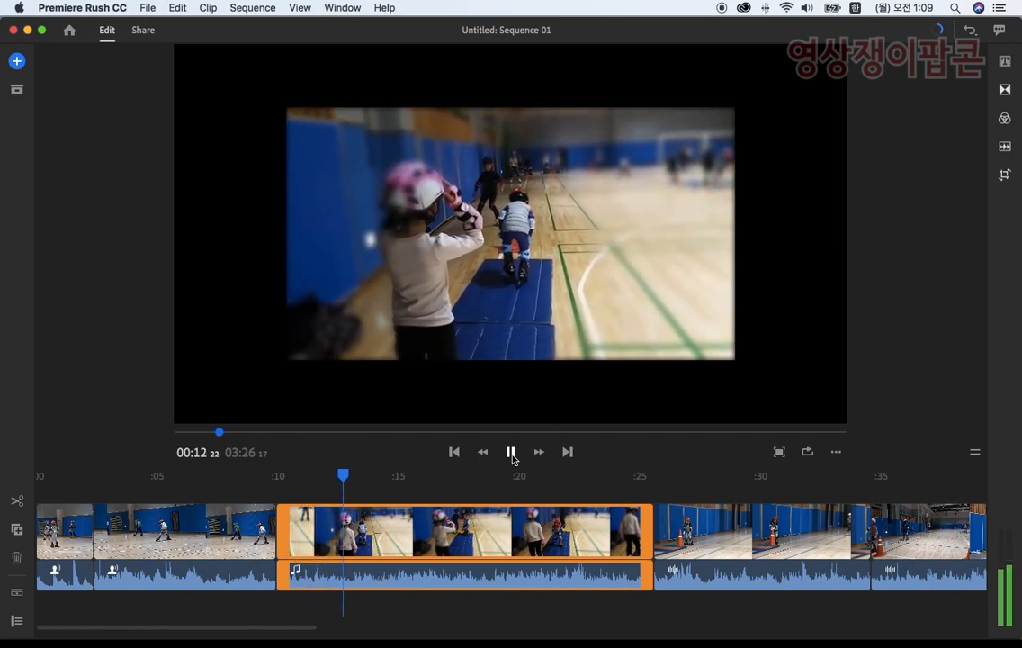
click(512, 454)
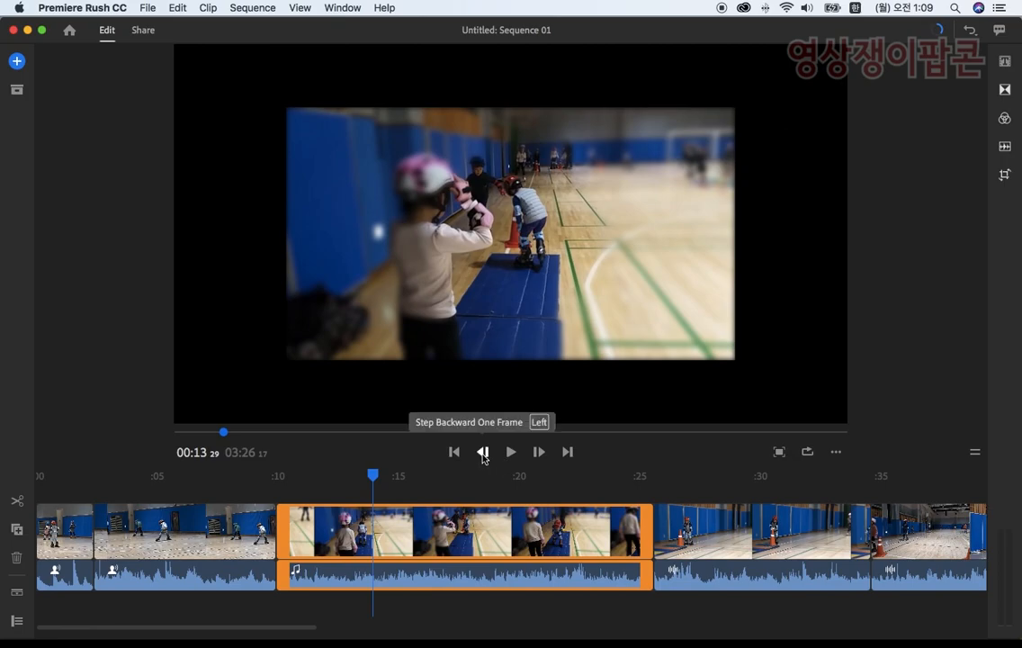
click(483, 451)
click(483, 452)
click(483, 451)
click(483, 452)
click(482, 451)
click(483, 451)
click(483, 451)
click(20, 505)
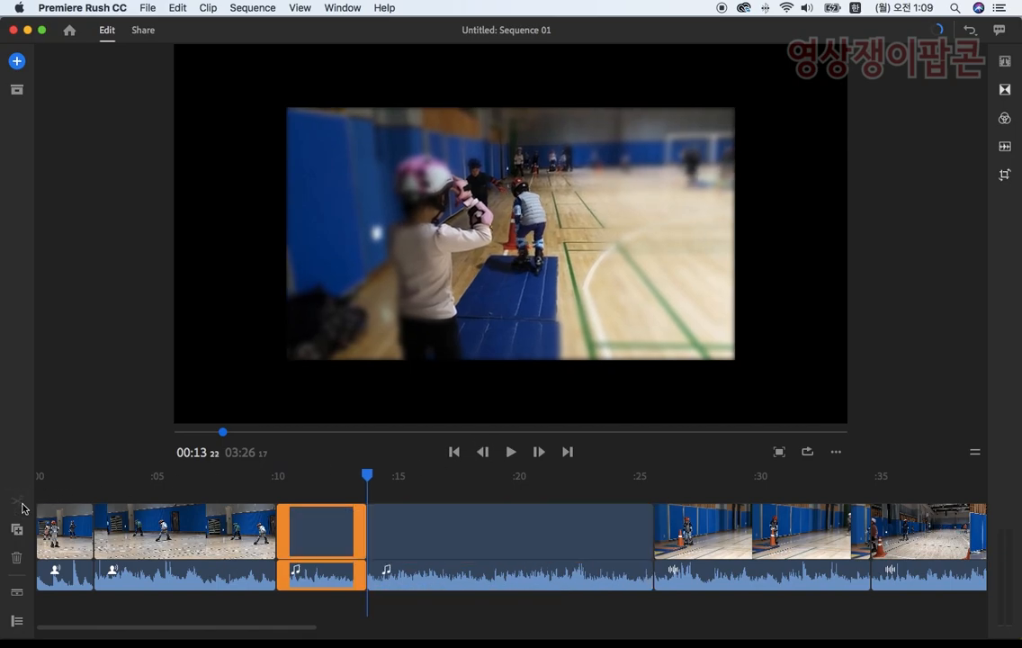
Step: Play the second blue mat clip and trim its start forward to 00:18 23
click(510, 452)
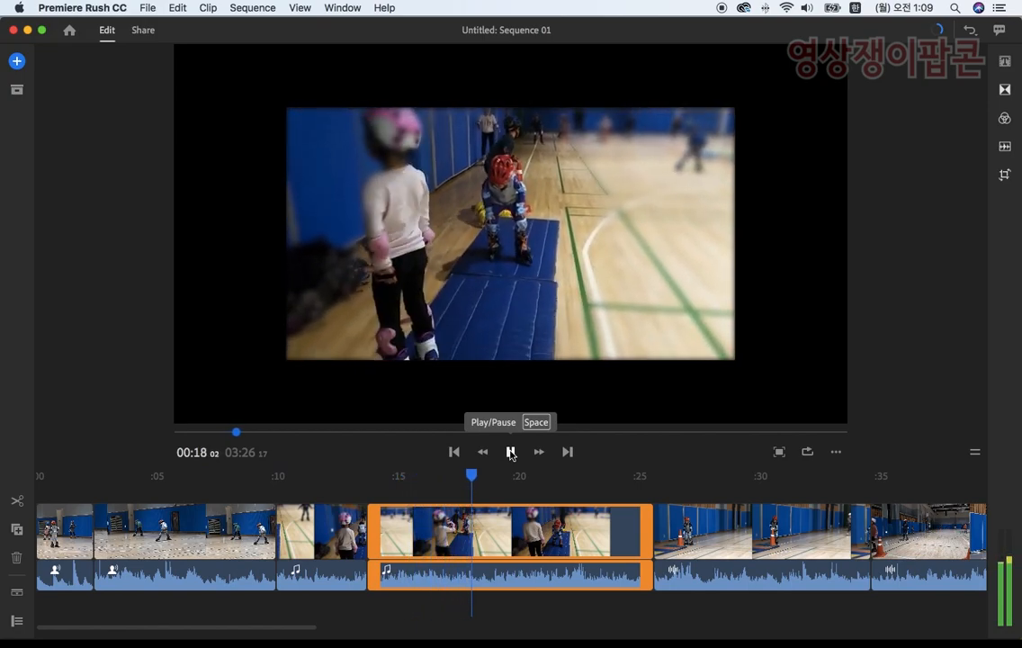
click(510, 453)
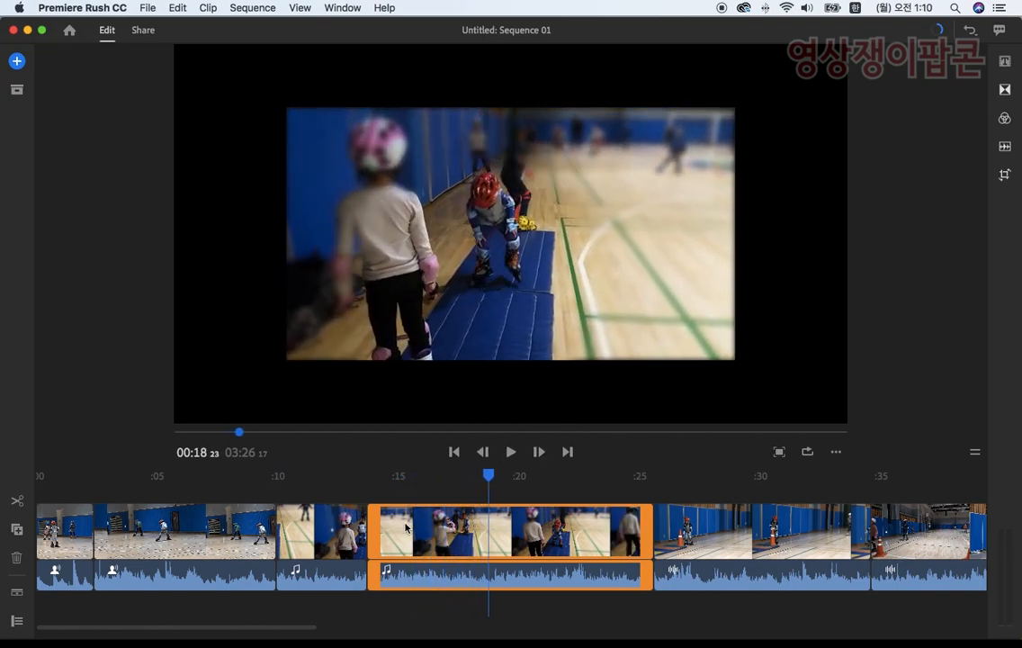
drag(375, 533, 494, 538)
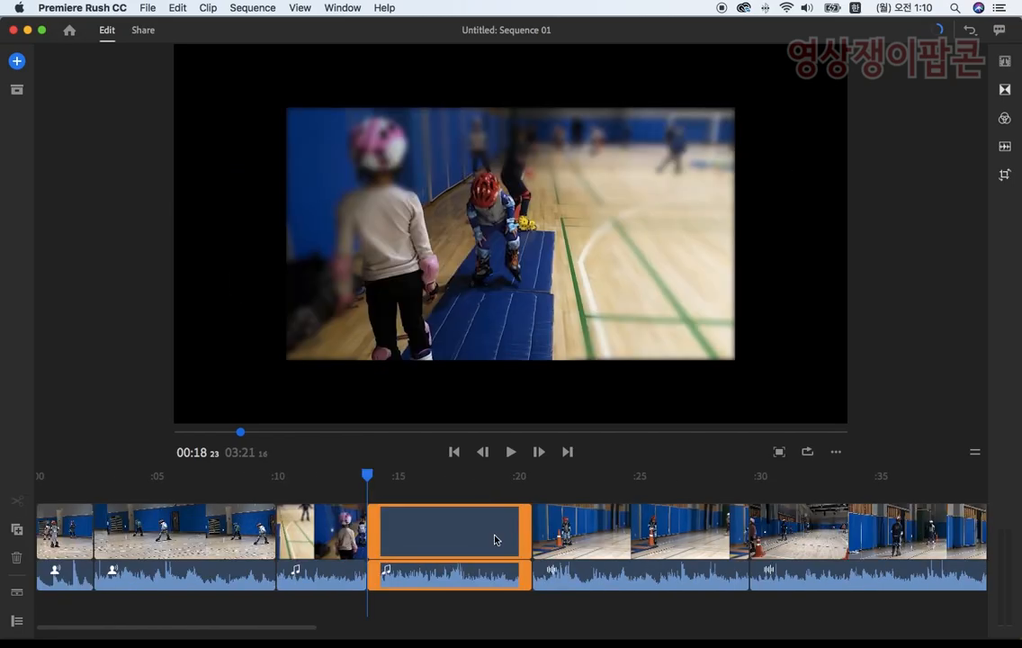
Step: Preview the blue mat jump cut from 00:09 28 and trim the first blue mat clip's end back to 00:13 00
click(294, 480)
drag(367, 476, 275, 475)
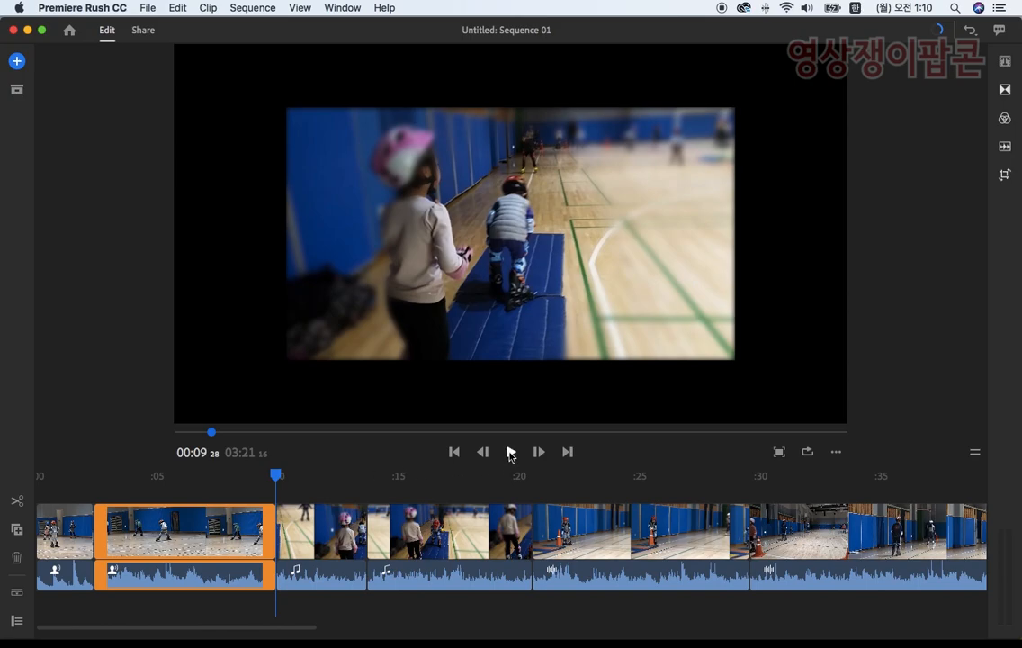
click(510, 452)
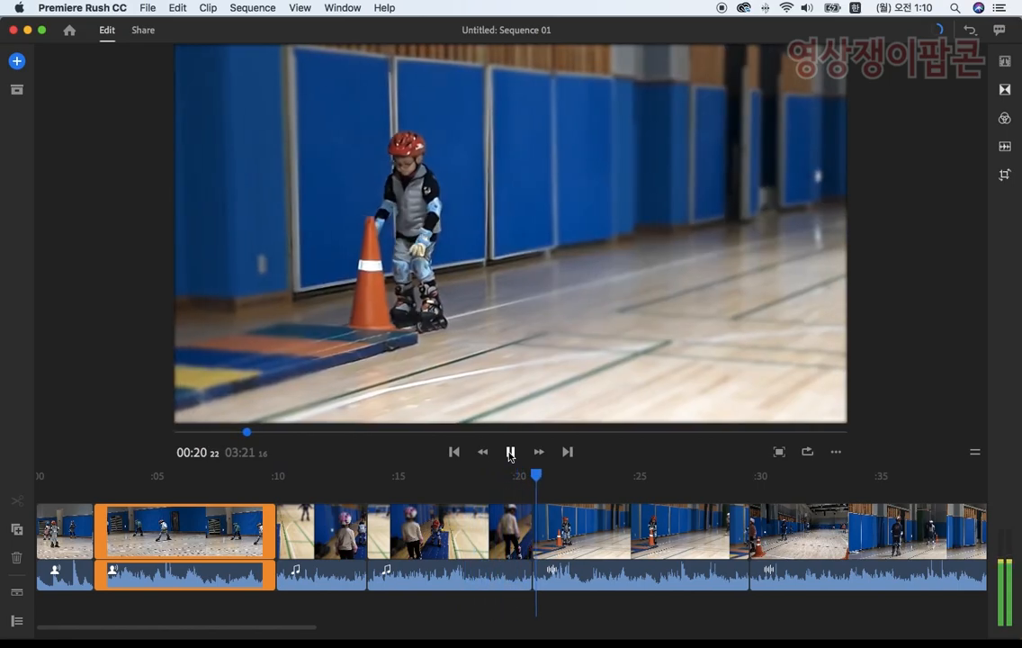
click(509, 452)
drag(549, 476, 347, 474)
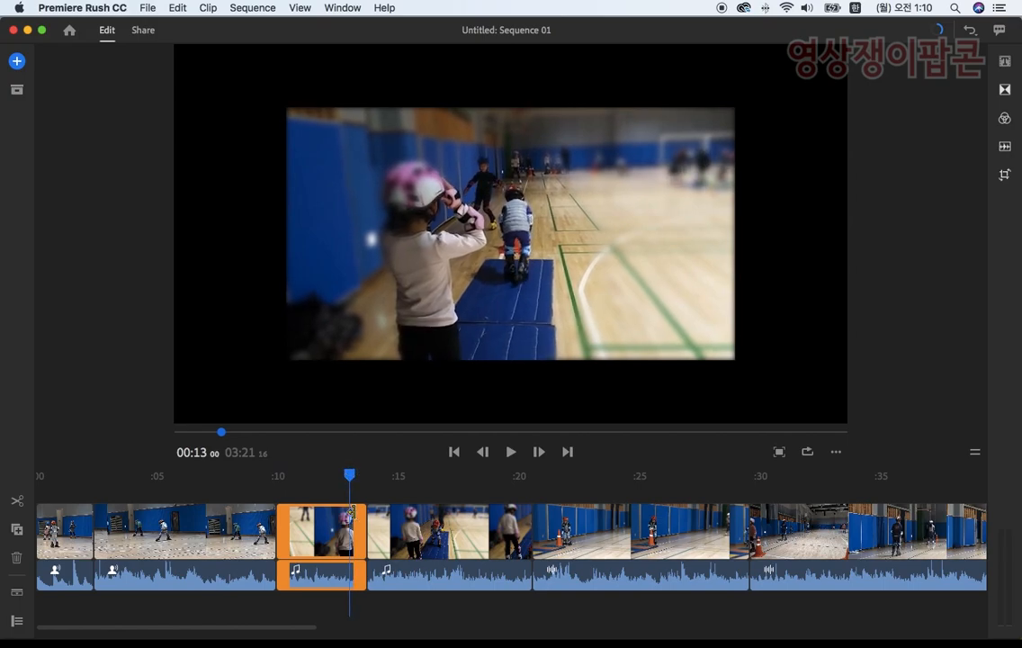
drag(360, 514, 498, 476)
Step: Preview the clip of the child beside the orange cone and trim its start forward to 00:26 24
click(510, 452)
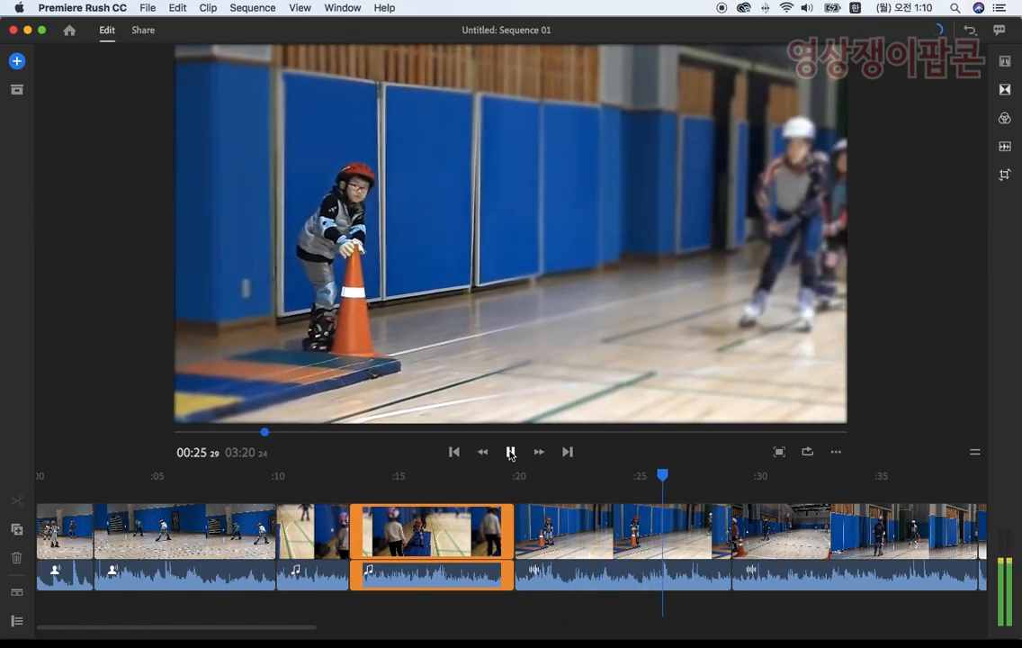
click(509, 451)
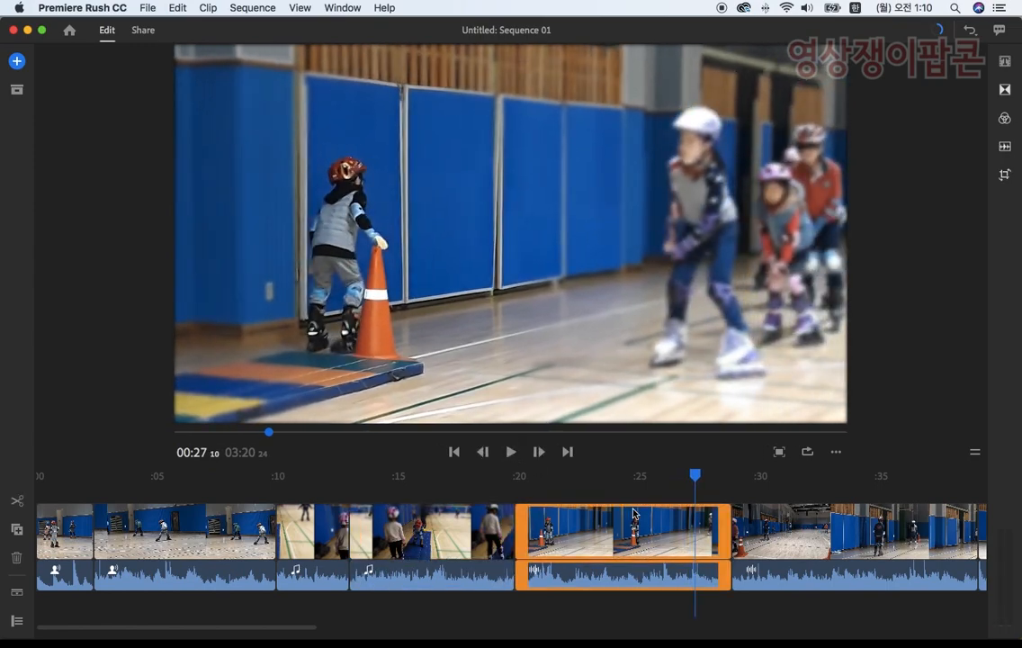
mouse_move(701, 484)
mouse_down()
mouse_move(668, 474)
mouse_move(684, 480)
mouse_up()
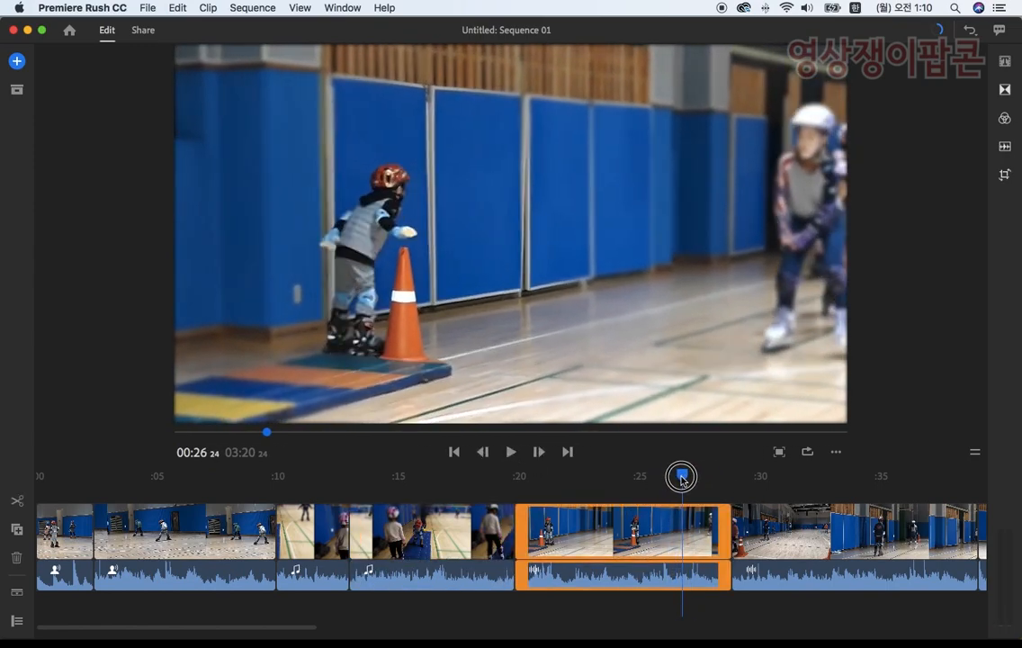
drag(522, 522, 627, 527)
drag(673, 528, 698, 528)
Step: Preview the cut into the orange cone clip from 00:19 00 and trim that clip's start forward to 00:20 11
click(500, 529)
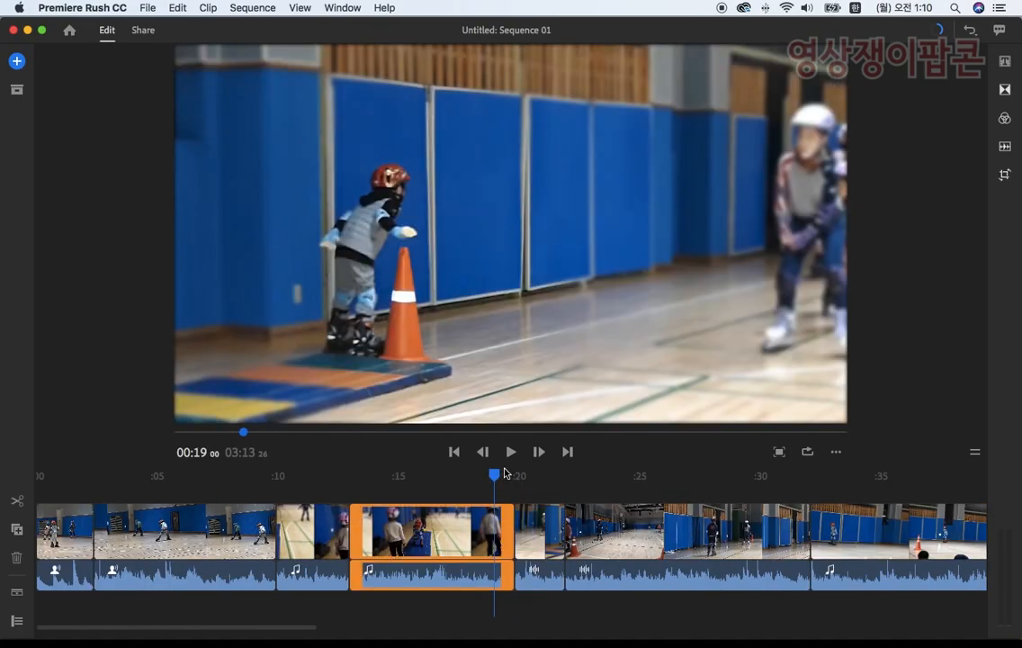
click(510, 451)
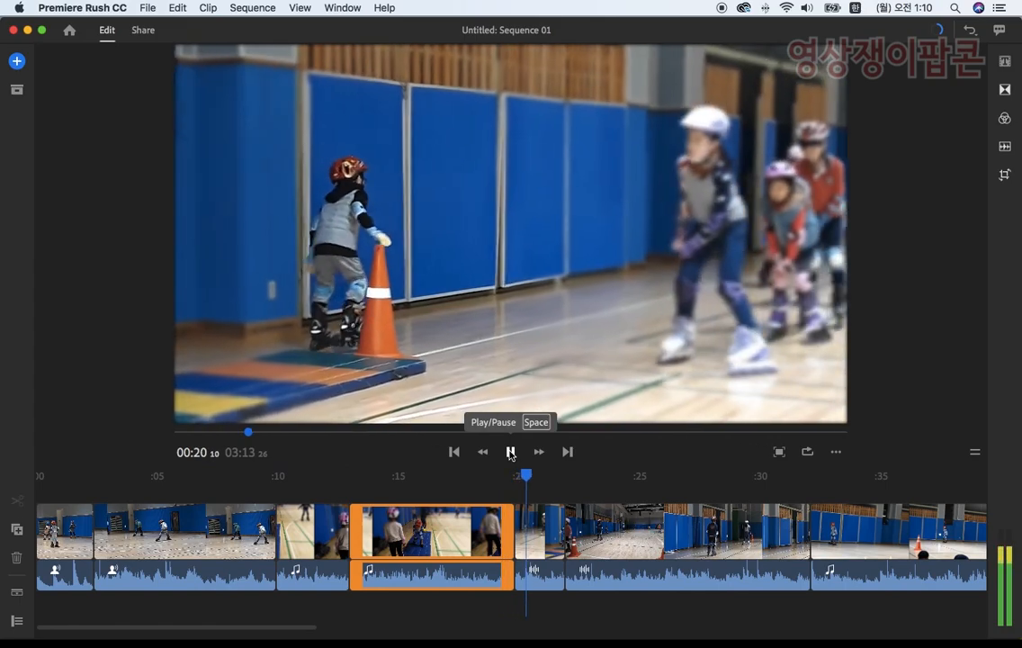
click(537, 519)
mouse_move(542, 476)
mouse_down()
mouse_move(524, 478)
mouse_move(527, 485)
mouse_up()
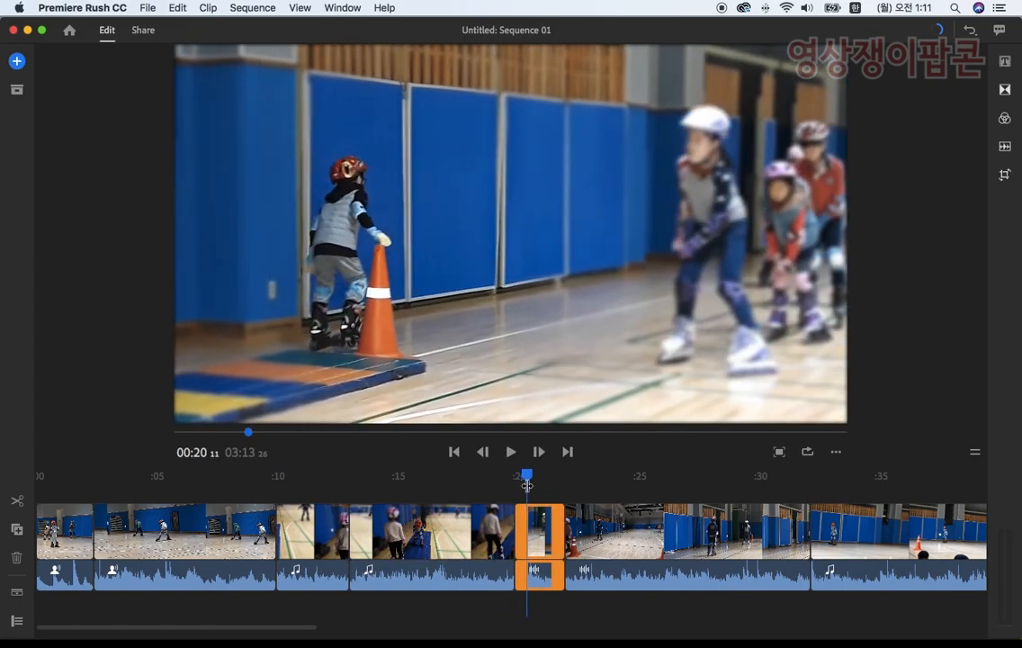
drag(520, 534, 532, 533)
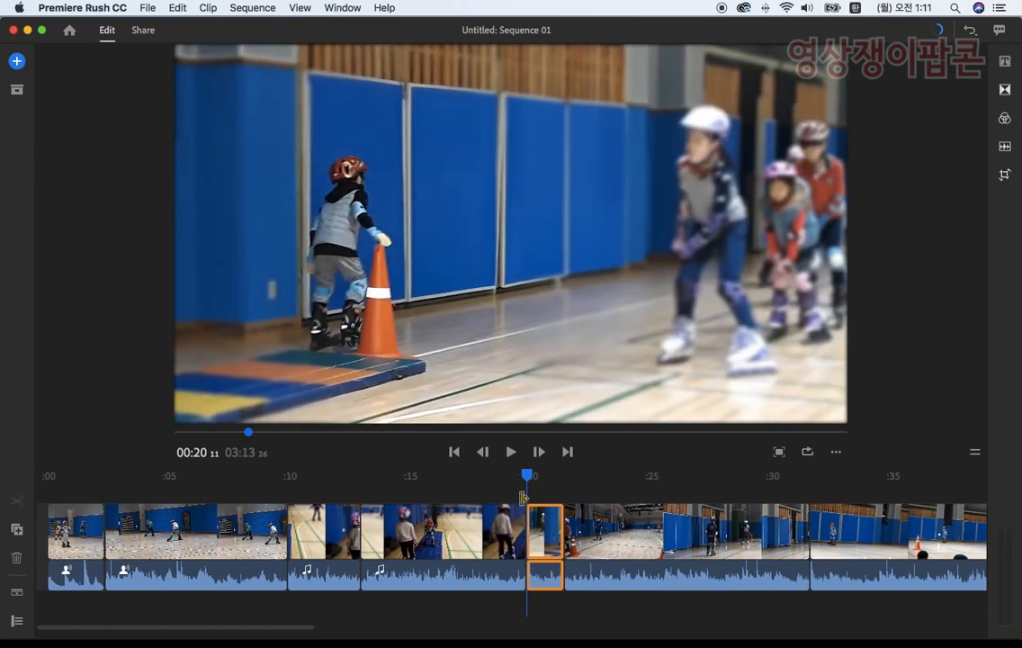
Step: Review the clip that follows the orange cone clip and delete it from the timeline
drag(513, 474, 492, 477)
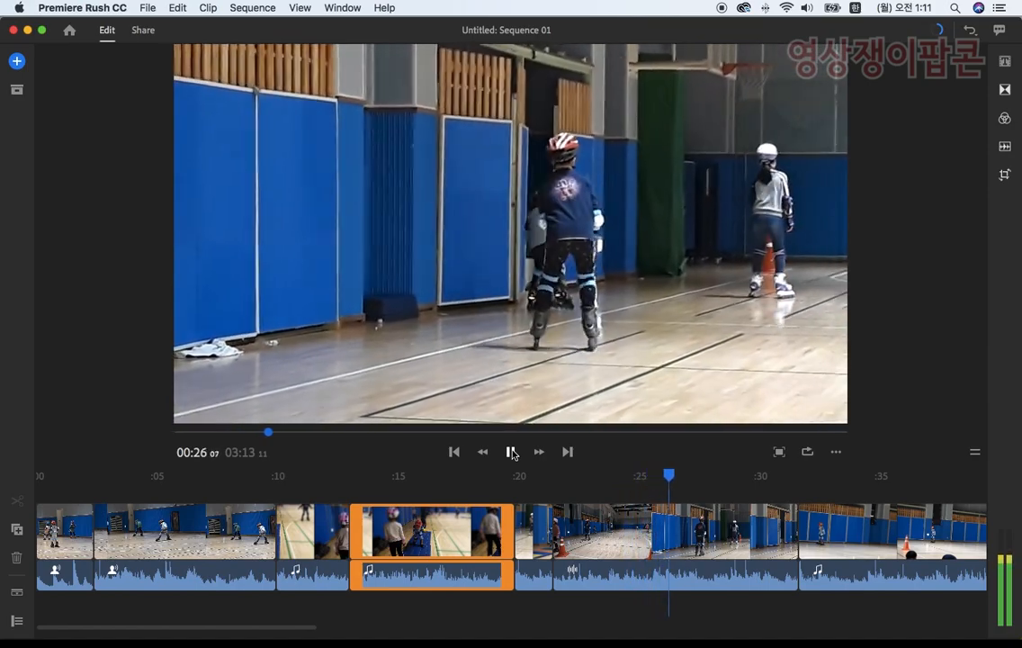
click(663, 502)
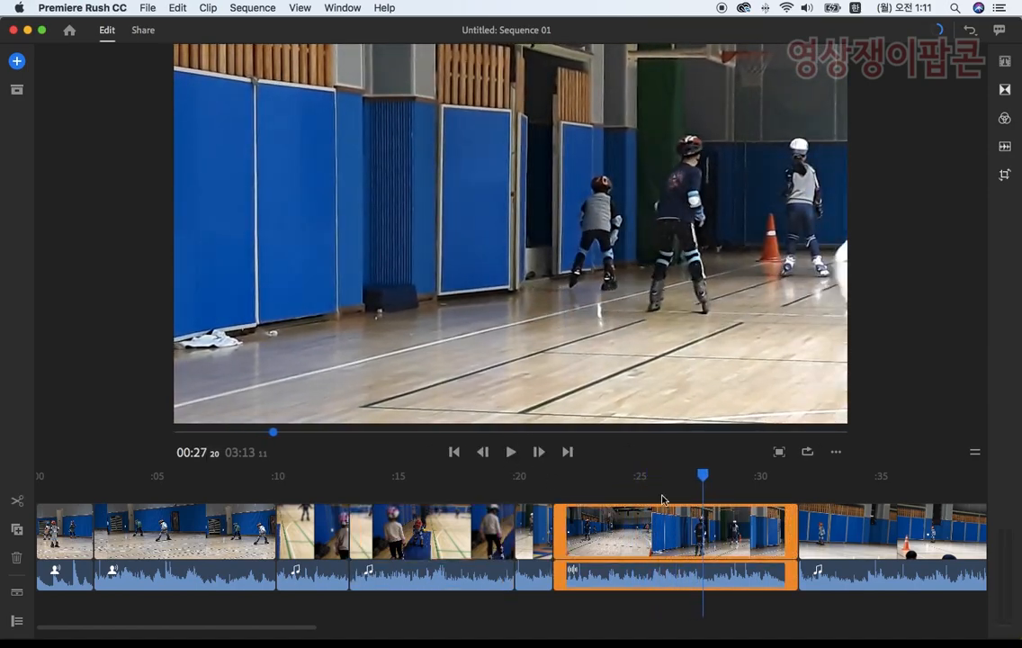
drag(631, 476, 756, 513)
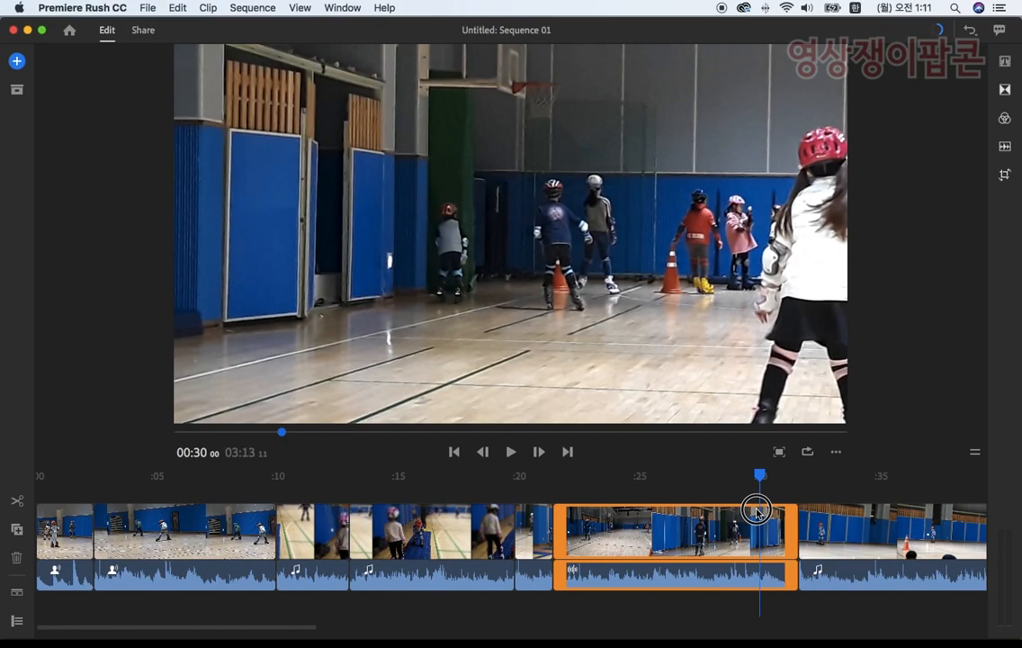
click(700, 531)
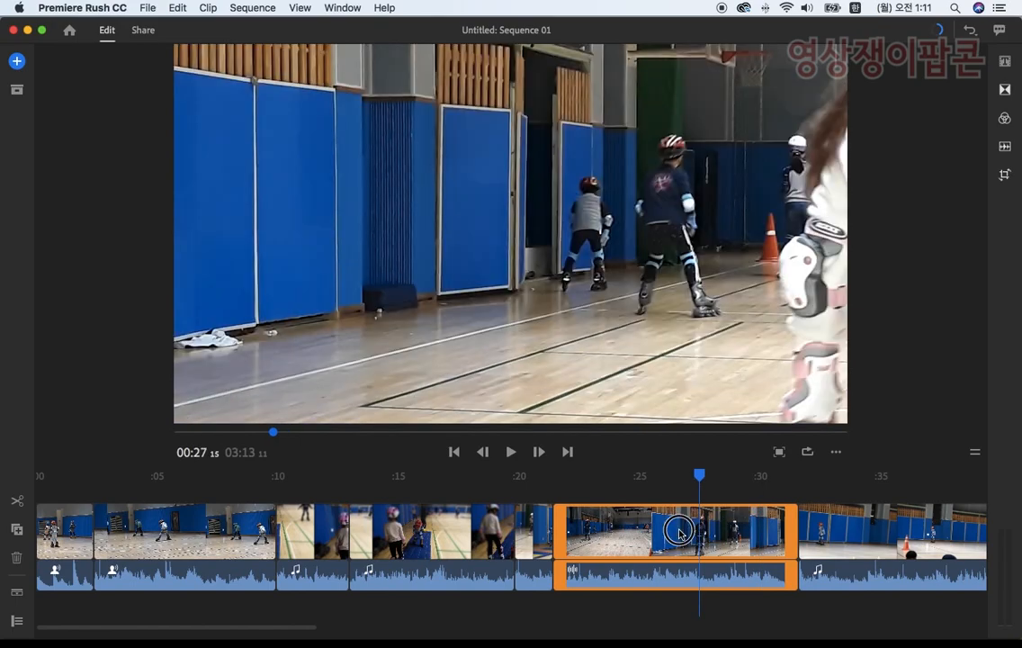
click(679, 531)
click(16, 560)
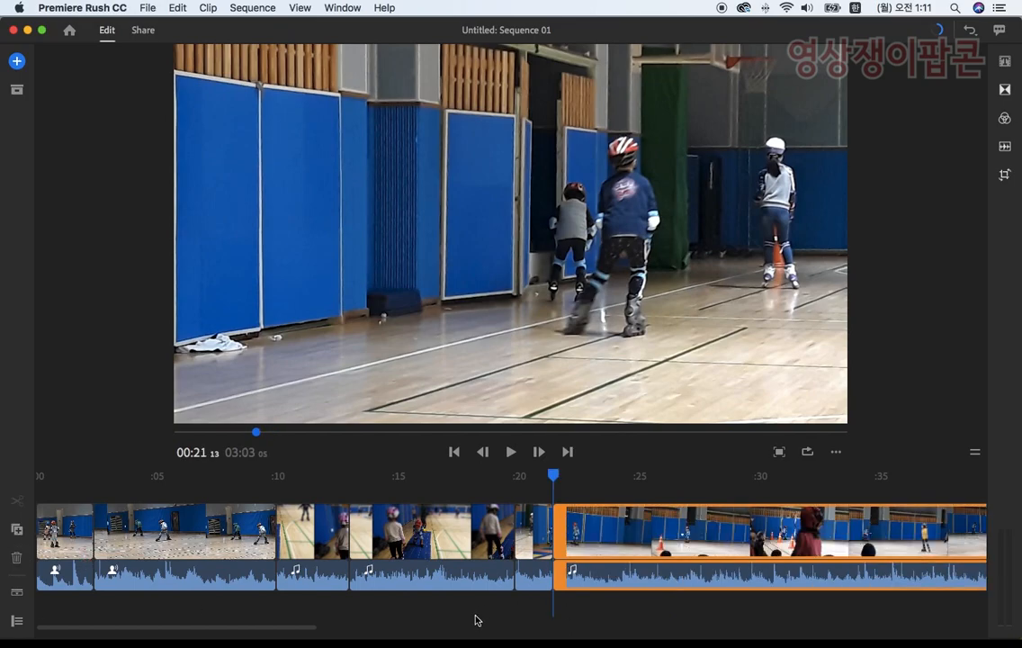
Step: Compare the skater's direction of movement in the cone clip and the clip after it, and trim the latter's start forward to 00:31 13
drag(218, 625, 241, 629)
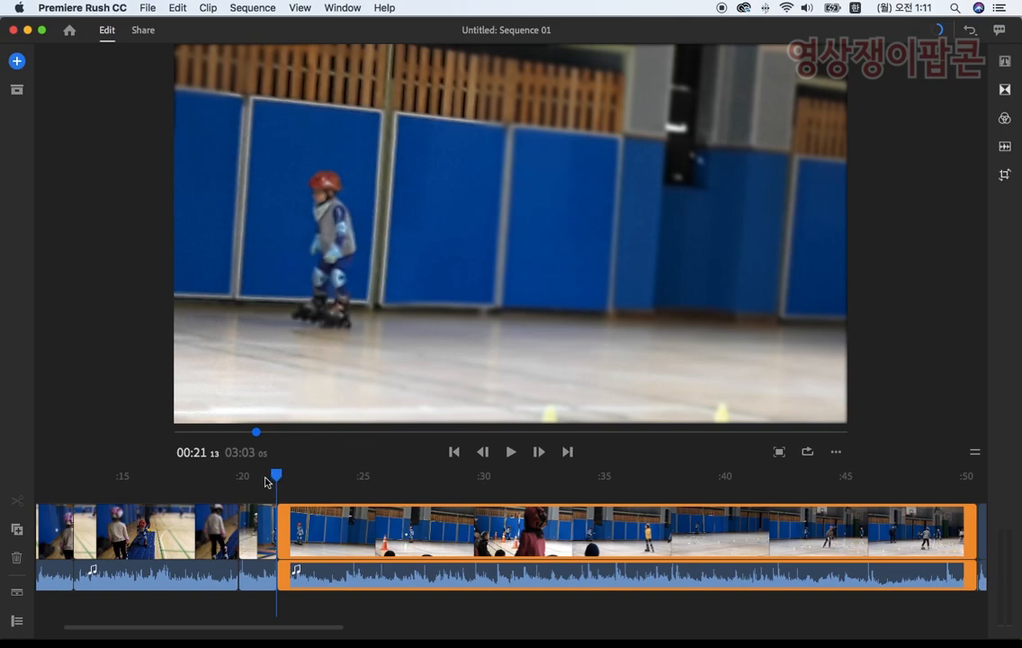
drag(272, 474, 336, 474)
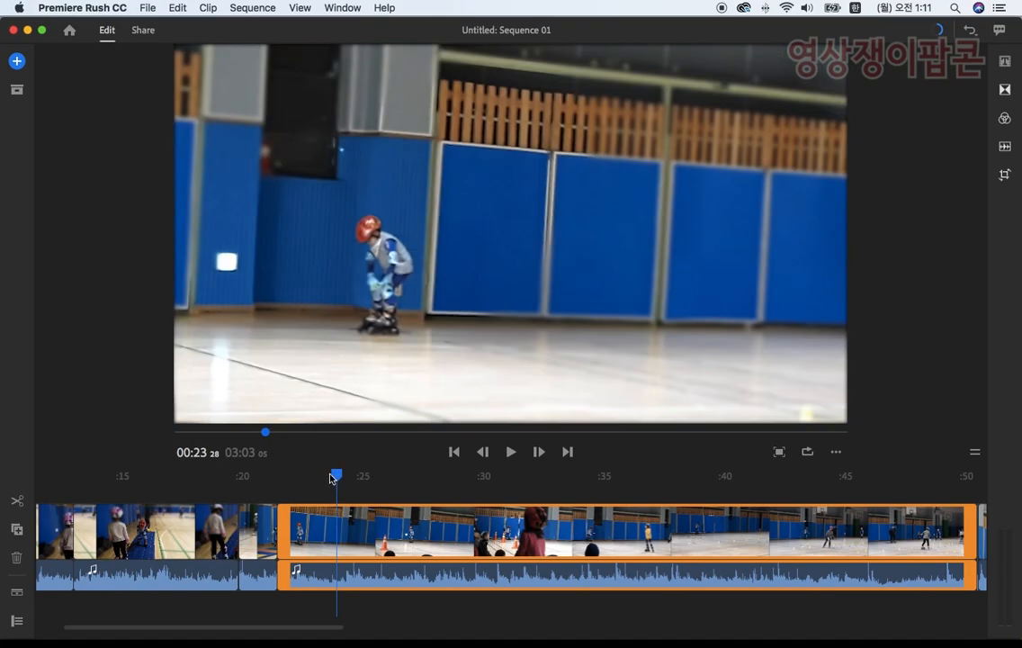
drag(318, 478, 260, 487)
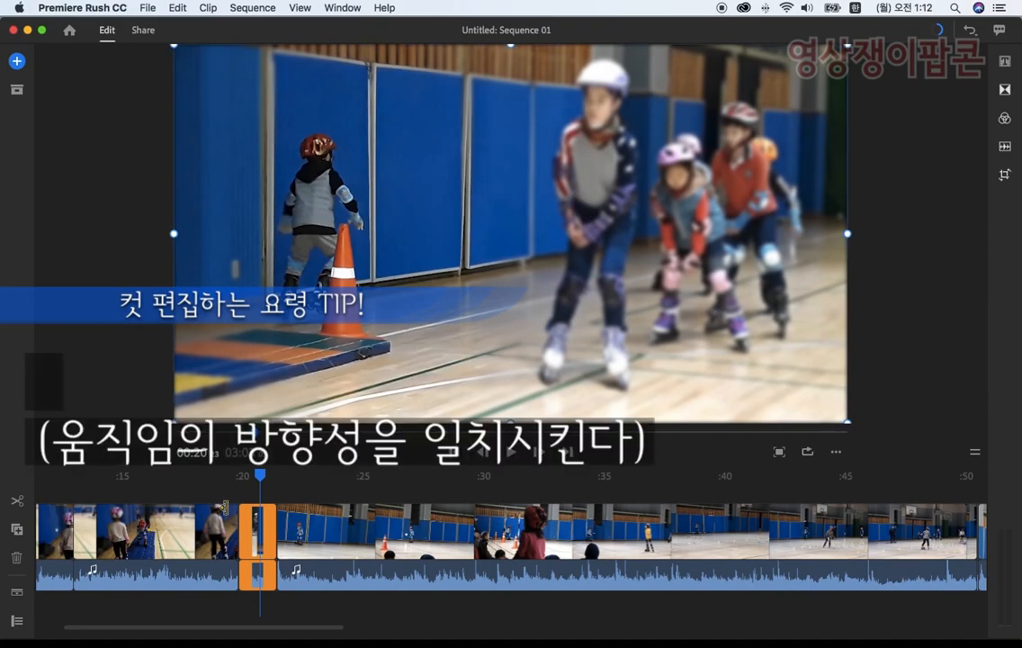
drag(260, 477, 524, 484)
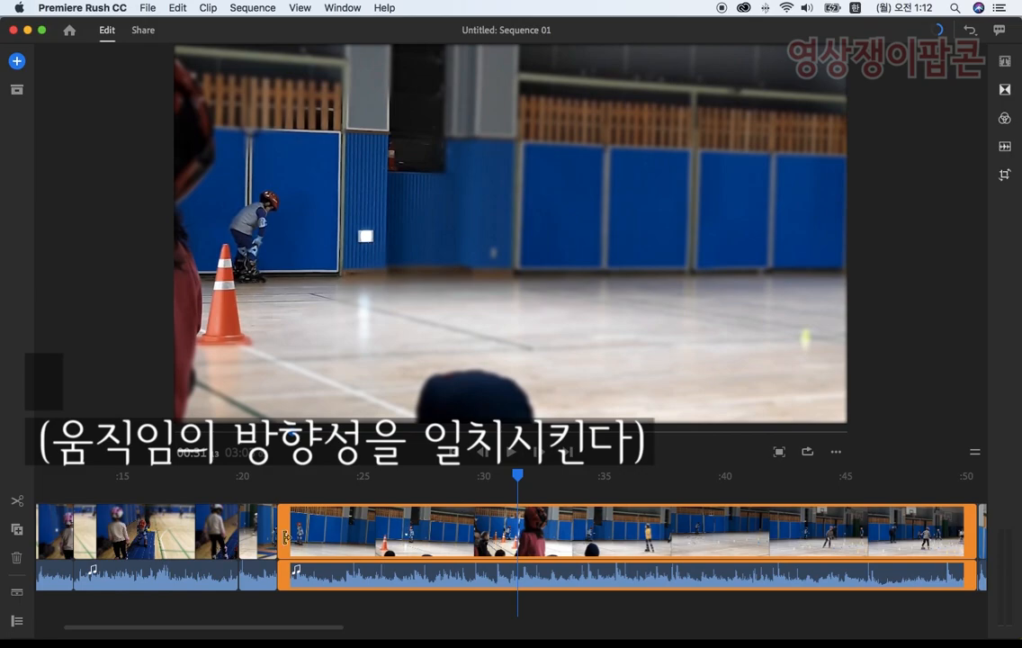
drag(309, 538, 522, 543)
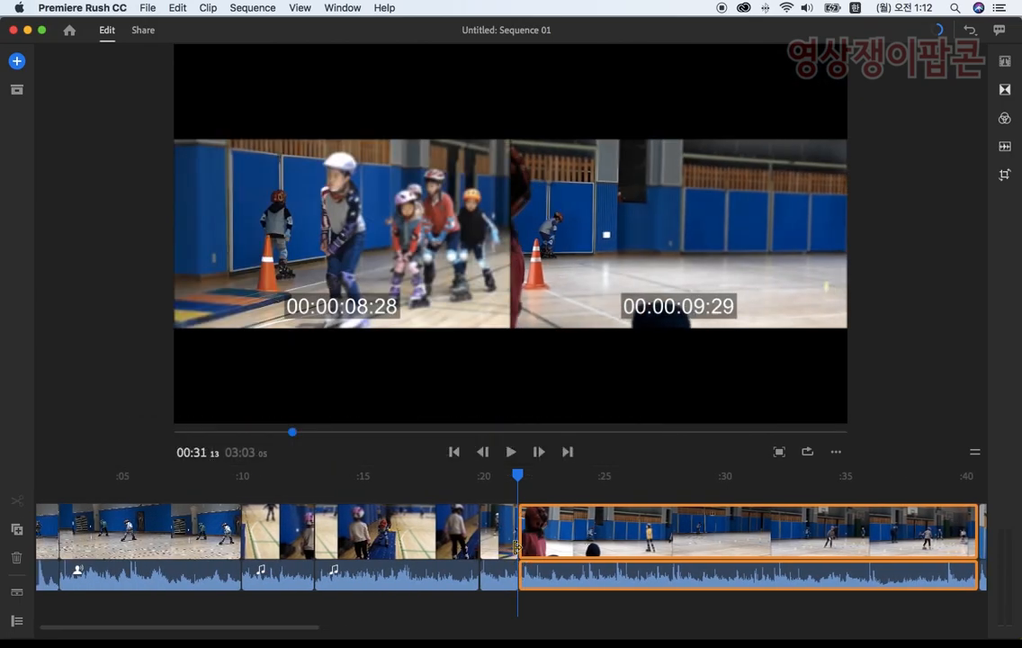
Step: Scrub and play across the cut after the orange cone clip to check how the skater's movement continues
drag(518, 479, 505, 475)
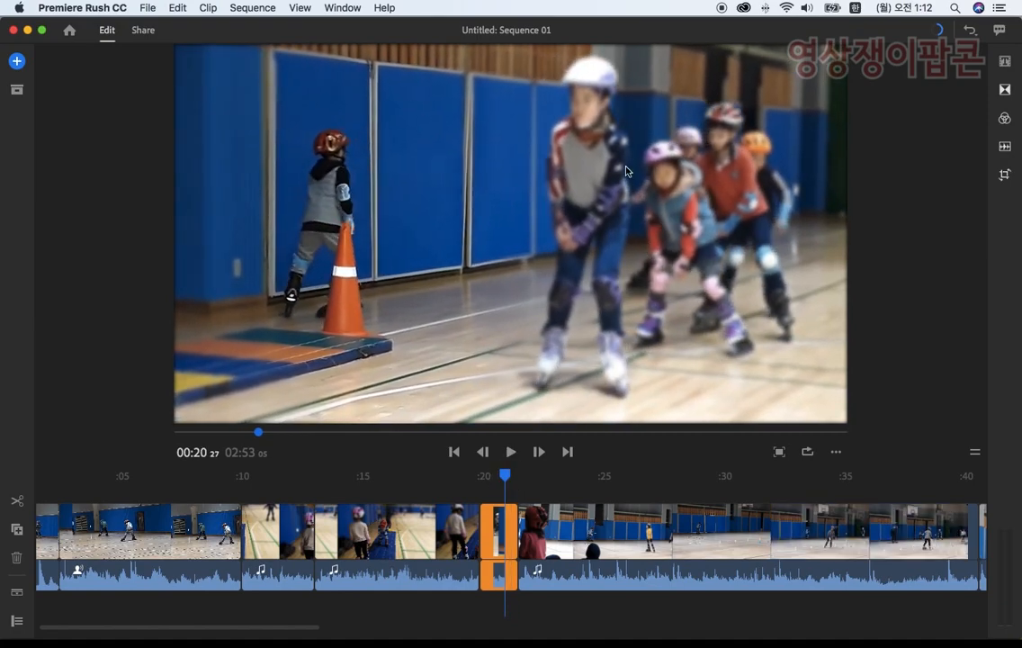
drag(508, 481, 524, 477)
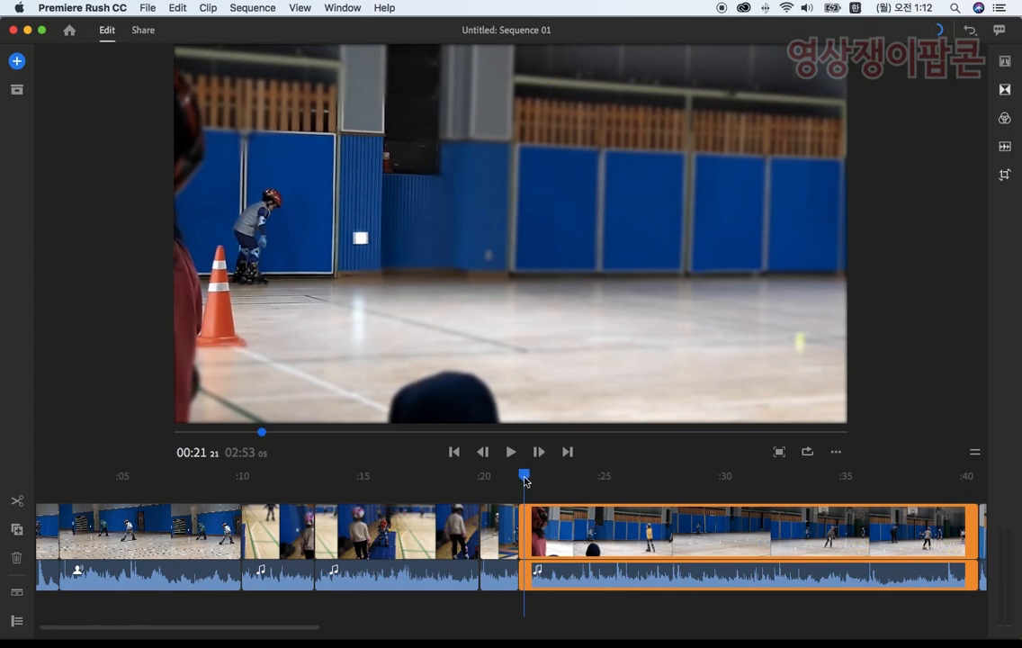
drag(523, 480, 579, 485)
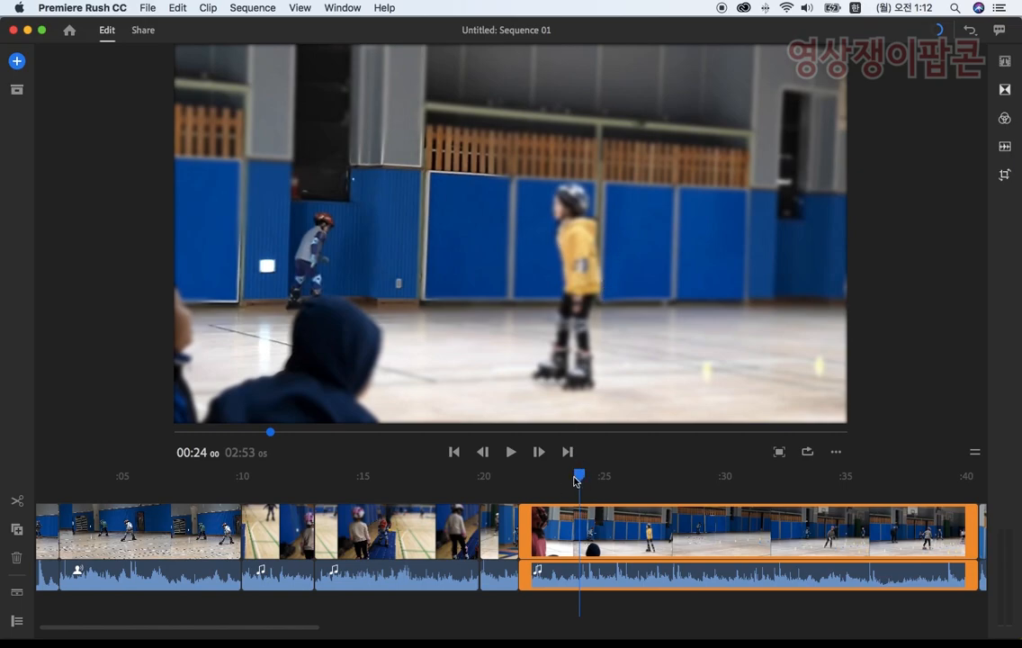
drag(579, 481, 502, 480)
click(510, 452)
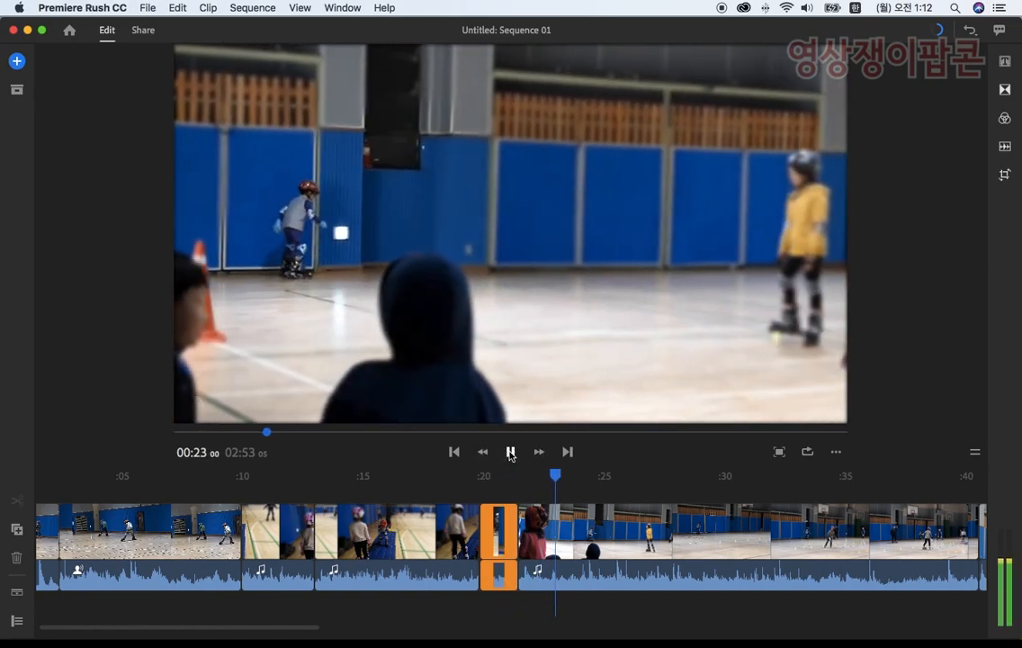
click(510, 452)
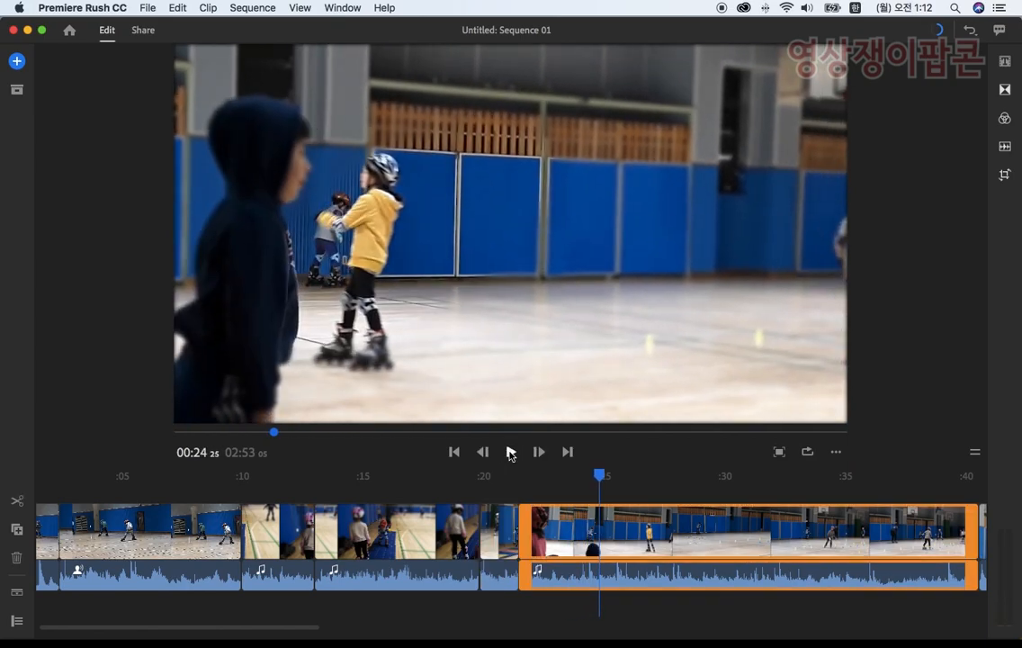
click(510, 452)
click(510, 452)
click(510, 452)
click(510, 452)
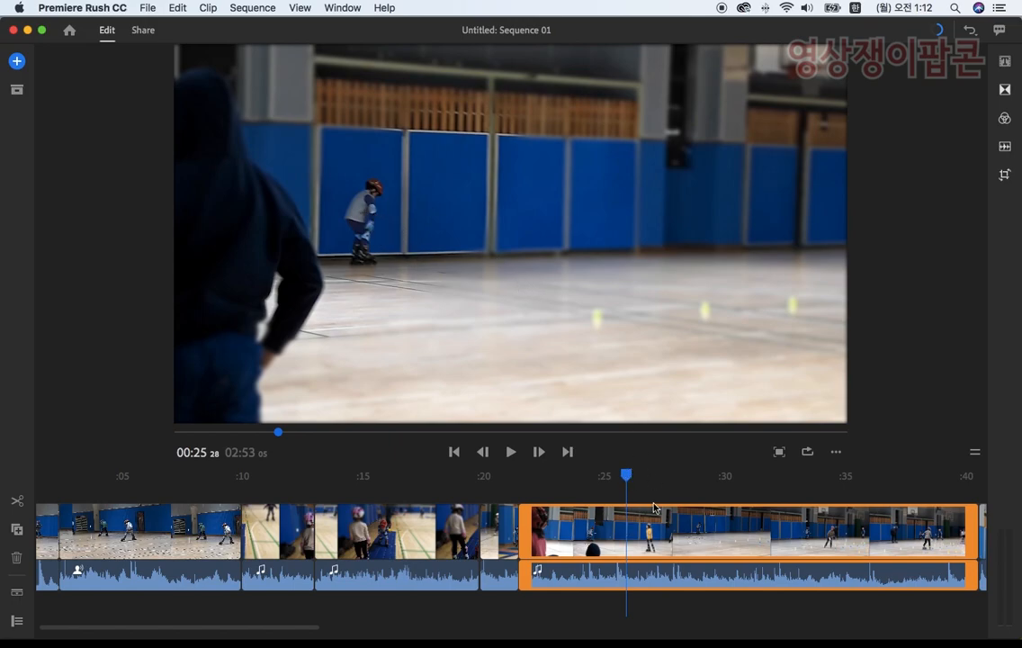
Step: Trim the start of the clip after the cone clip further forward, preview it, and trim its end back to 00:28 28
drag(625, 477, 659, 481)
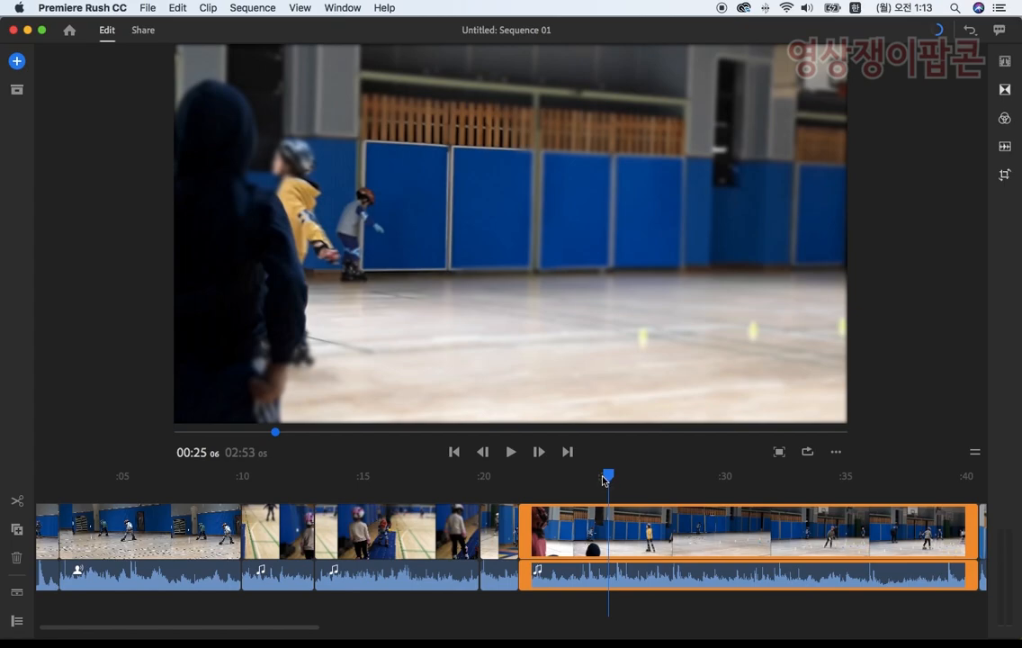
drag(607, 477, 477, 481)
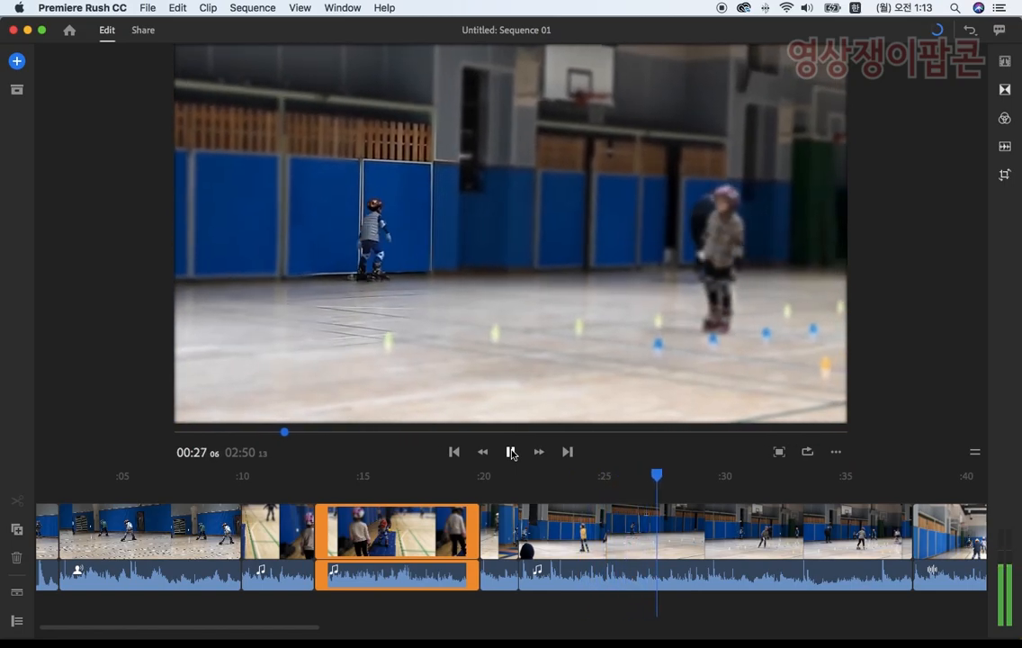
click(511, 452)
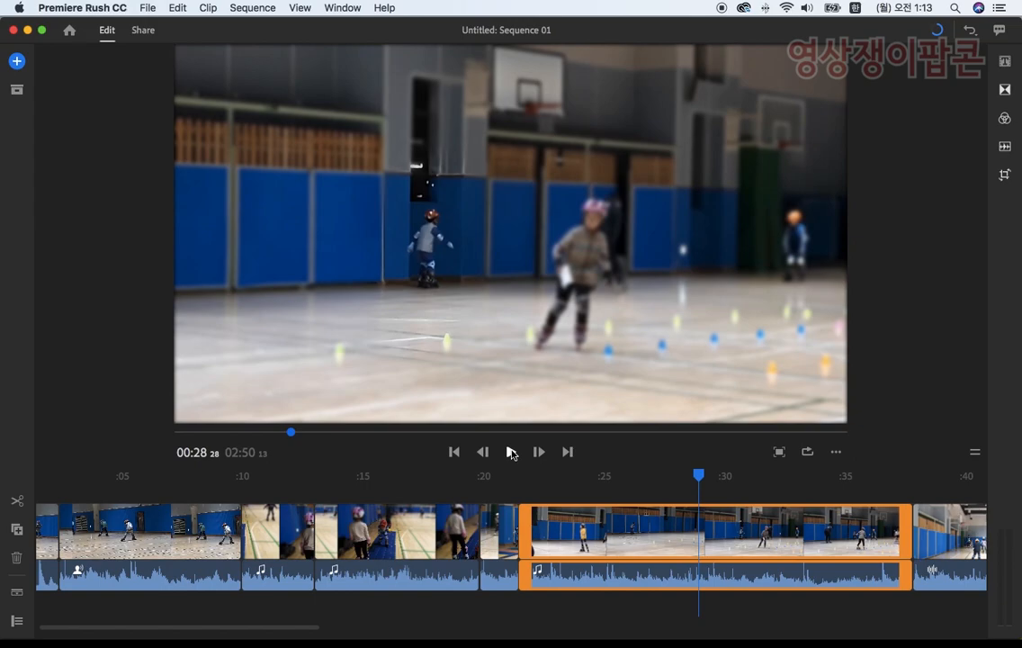
drag(897, 526, 699, 522)
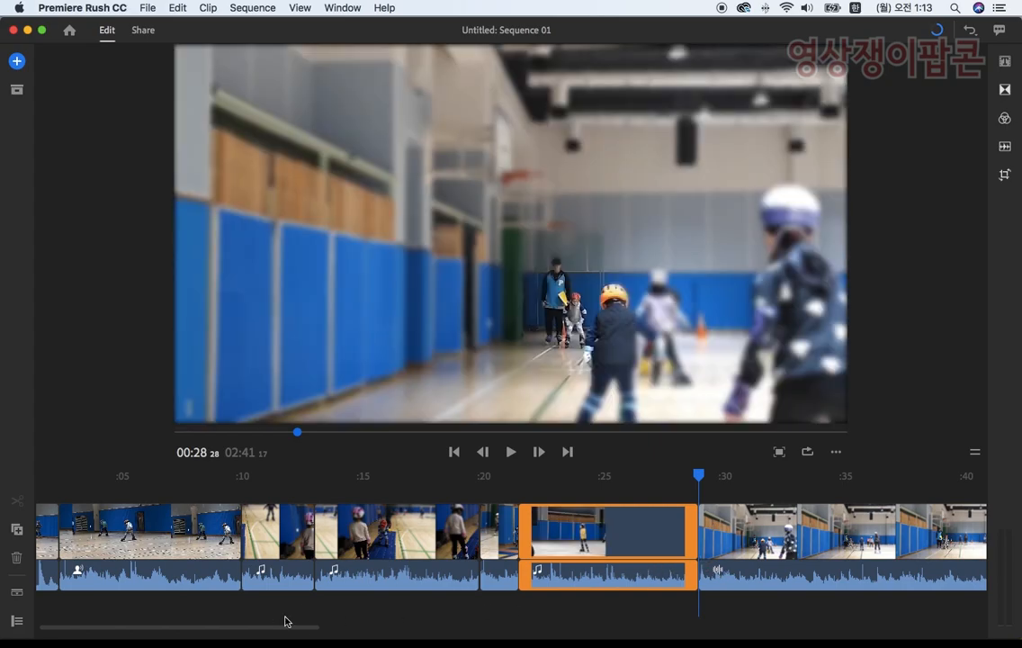
Step: Preview the clip that begins at 00:28 28 and split it at 00:44 19
drag(260, 627, 314, 628)
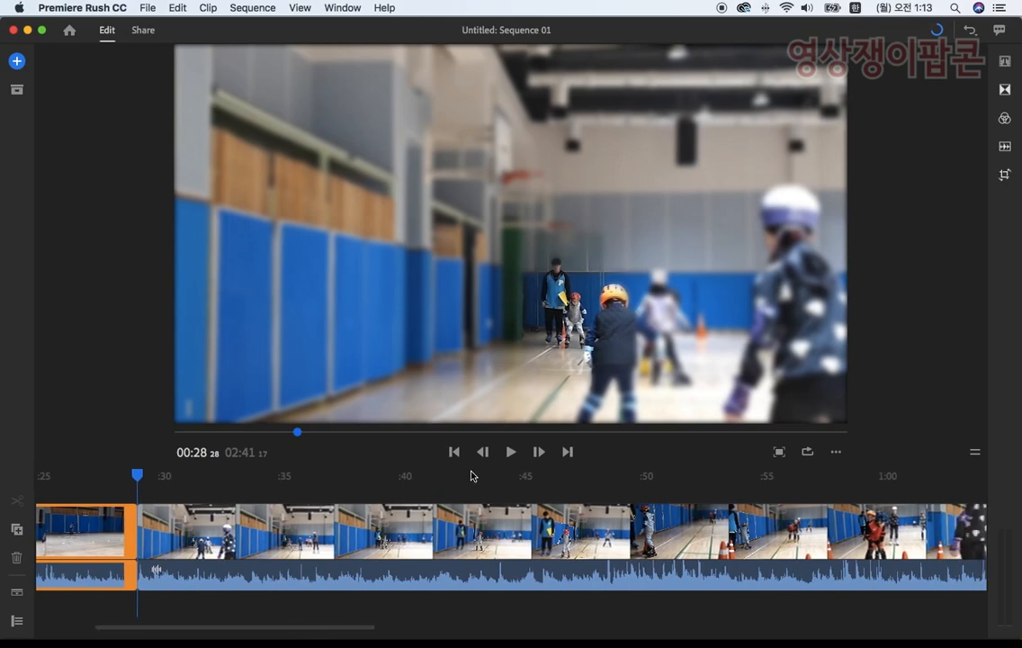
click(511, 455)
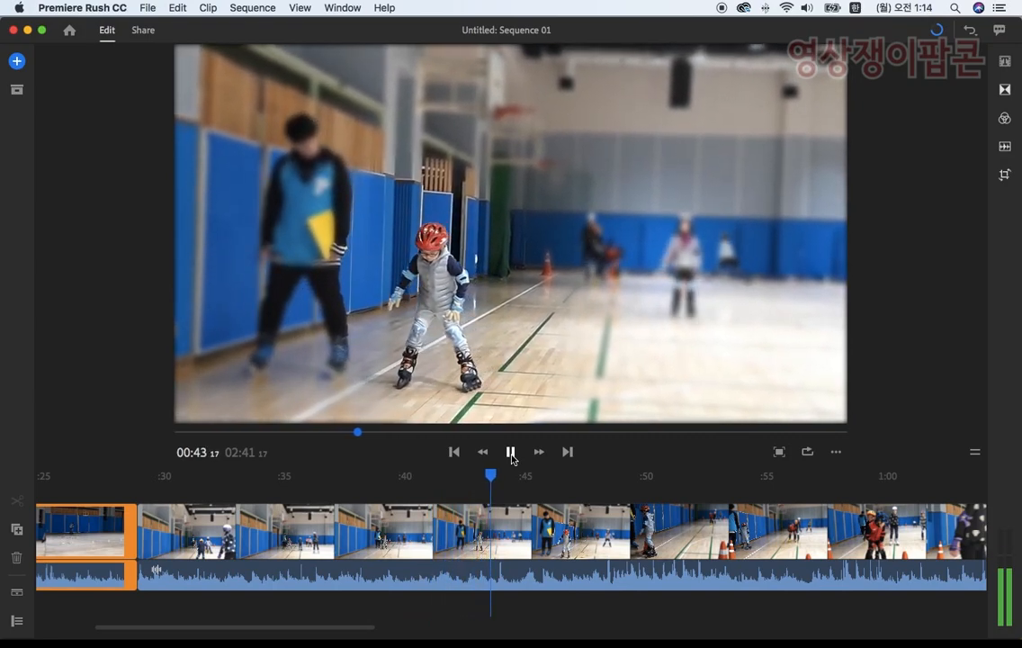
click(511, 456)
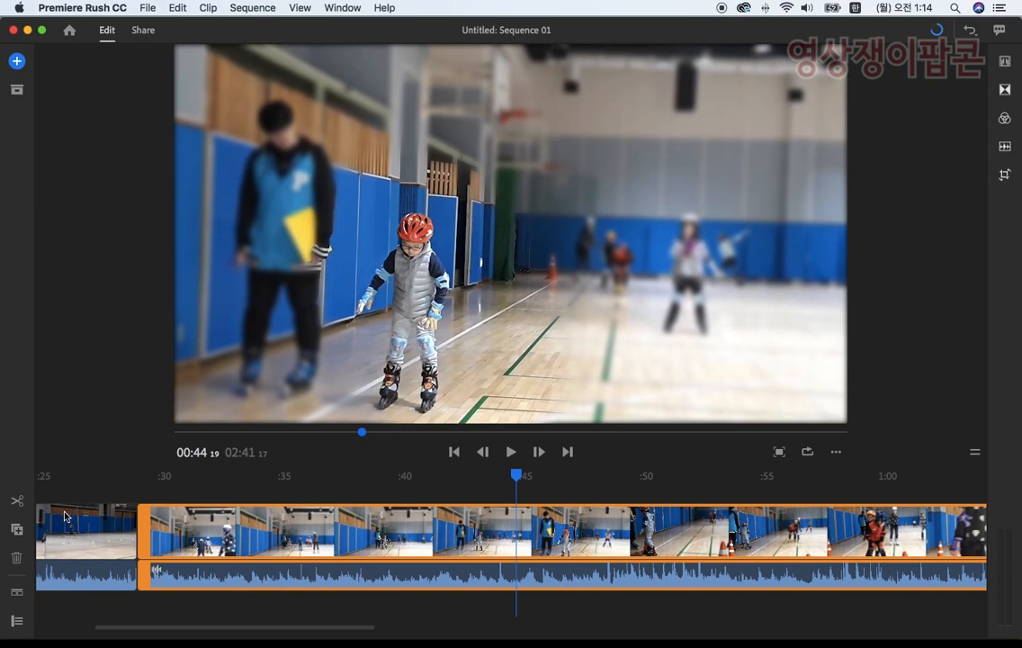
click(20, 506)
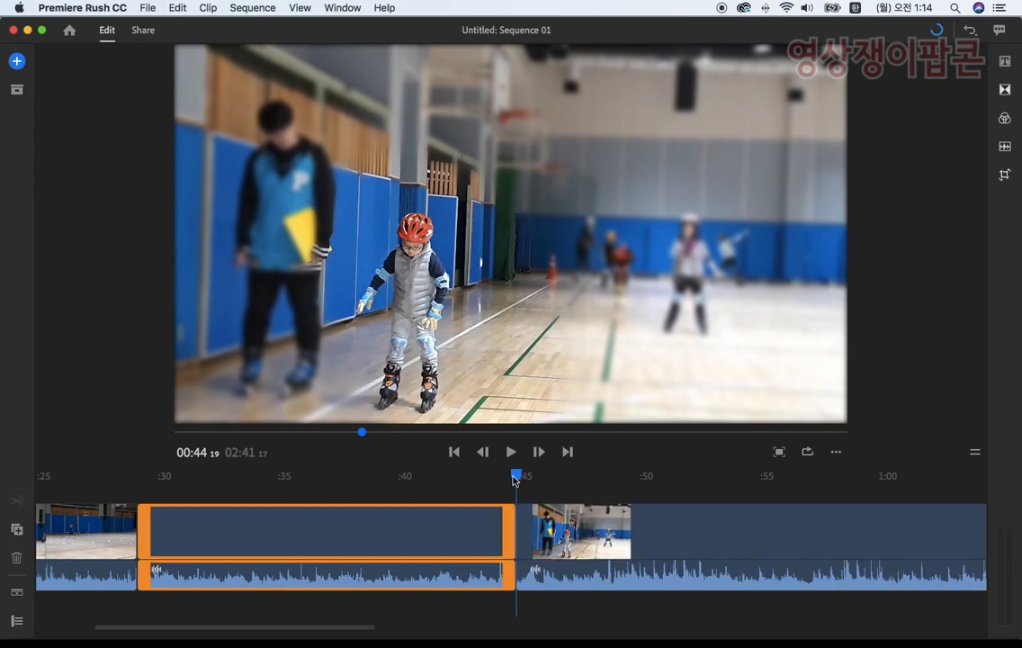
Step: Play the first part of the split clip and trim its start forward to 00:34 10
drag(380, 483, 141, 477)
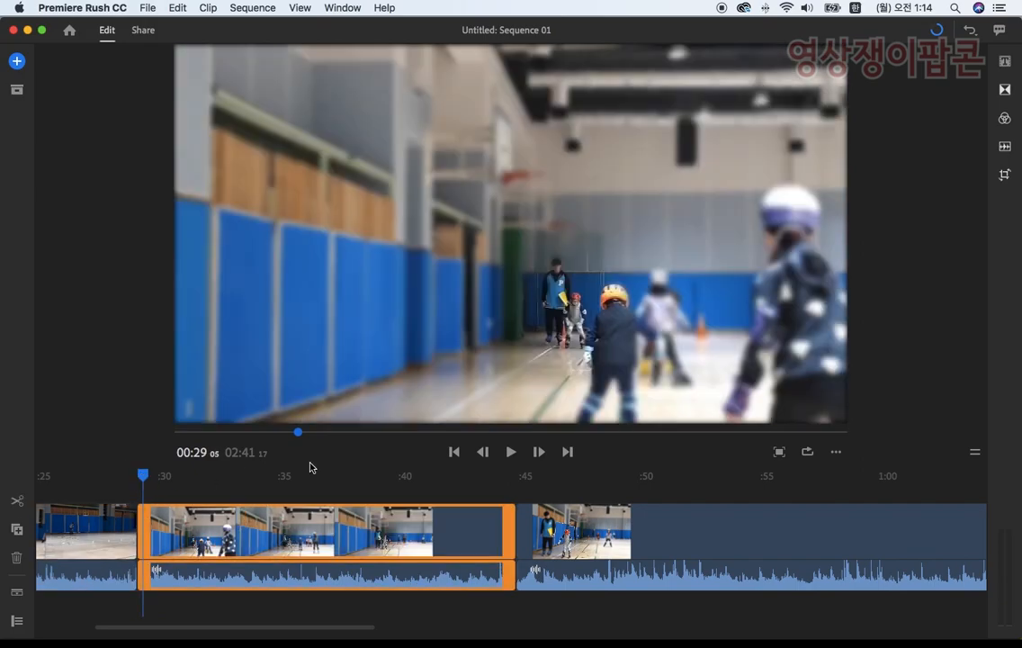
click(512, 452)
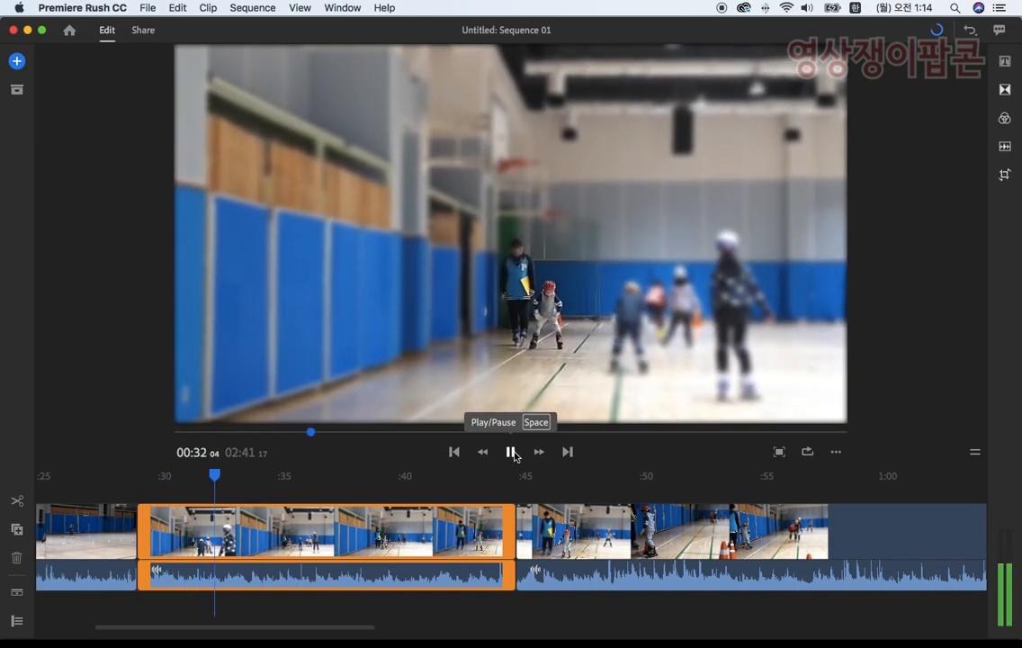
click(512, 452)
click(512, 452)
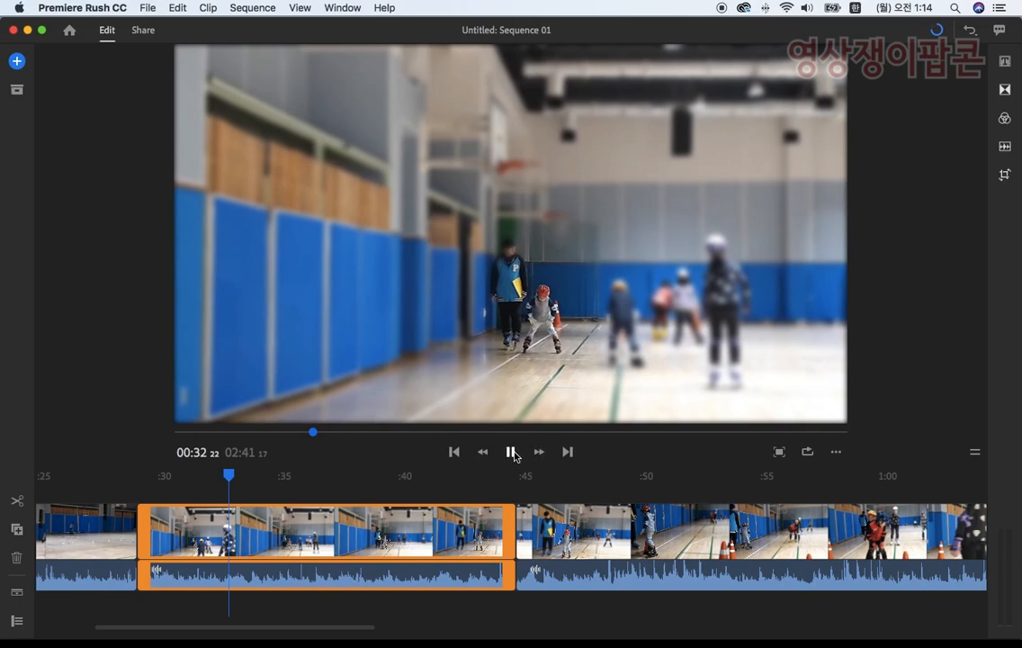
click(511, 452)
click(512, 453)
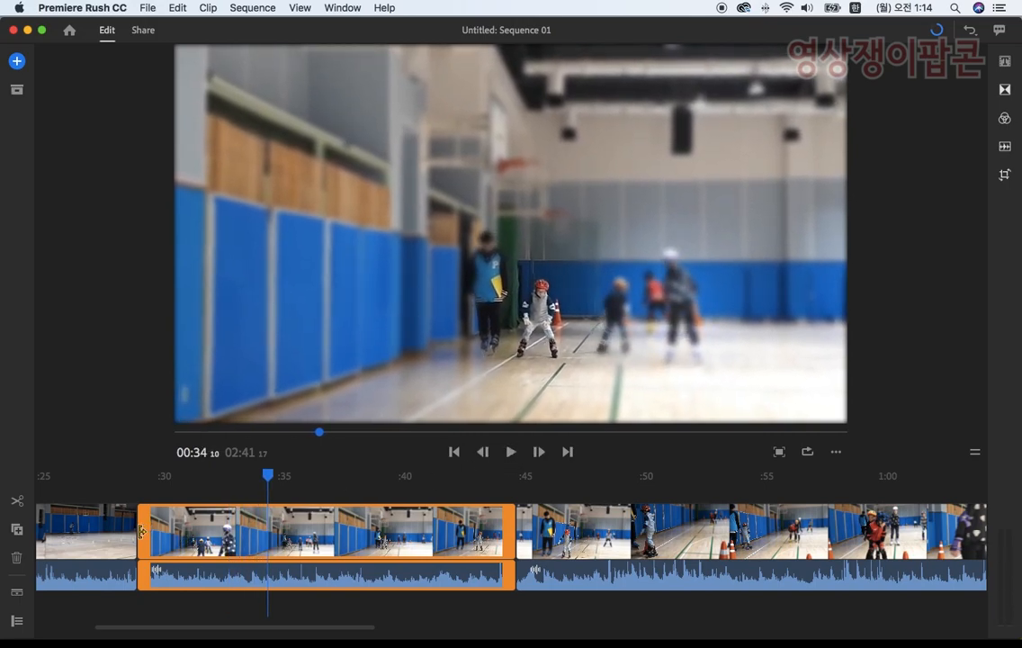
drag(146, 530, 272, 537)
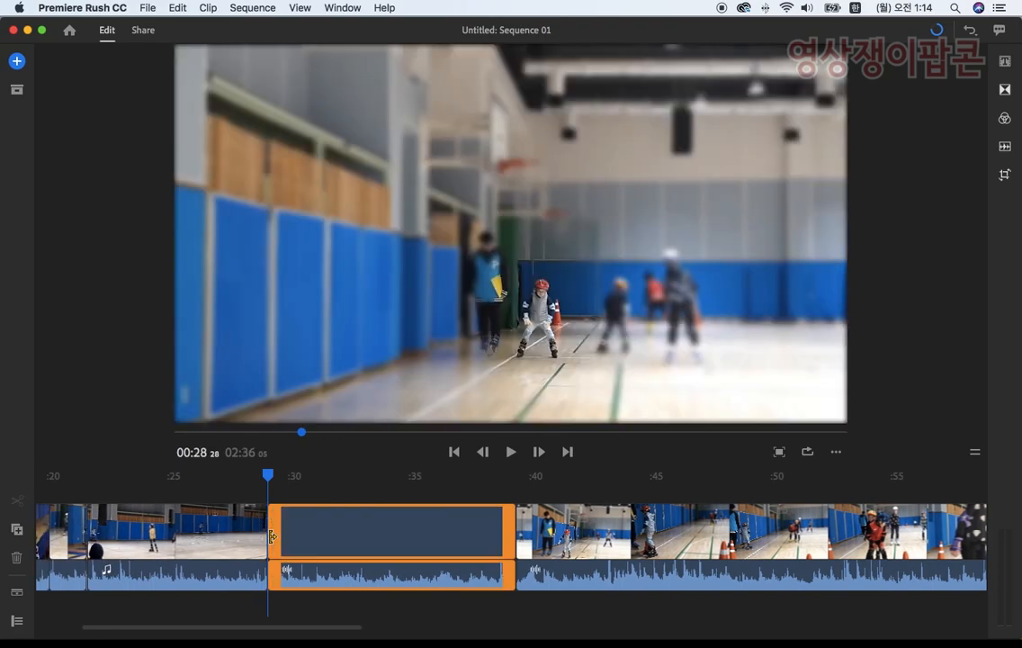
Step: Play on into the second part of the split clip and trim its start forward to 00:48 13
click(509, 453)
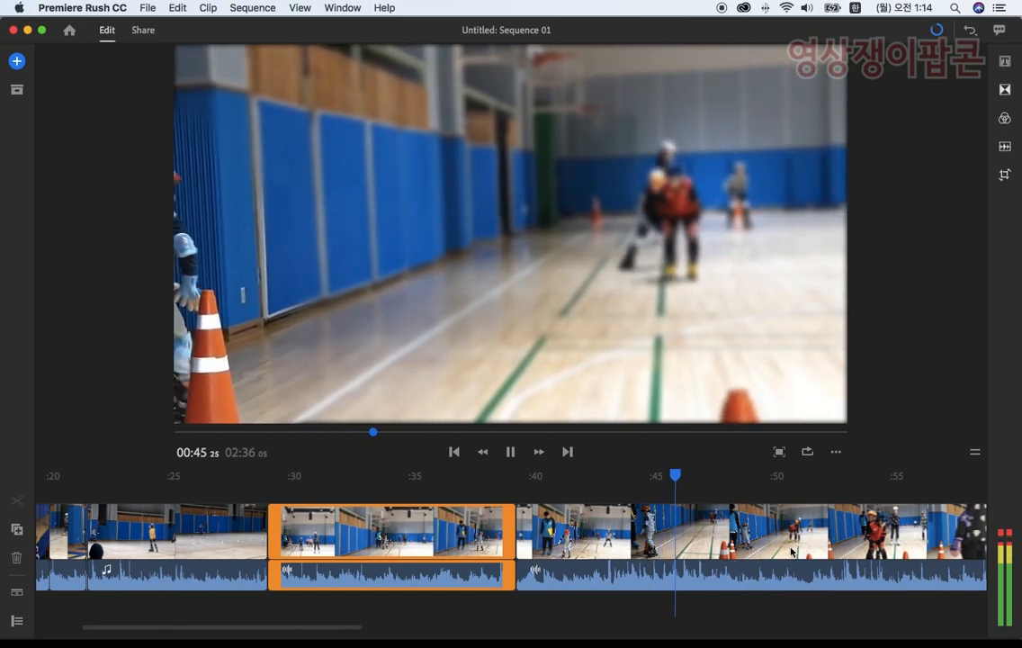
click(510, 451)
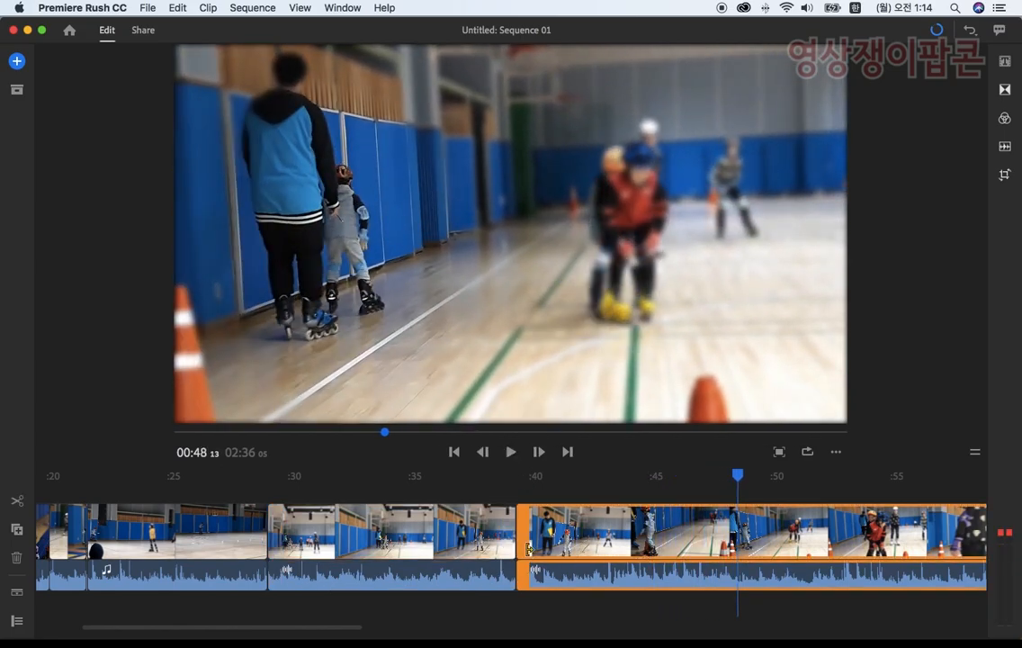
drag(524, 550, 743, 556)
drag(297, 631, 345, 626)
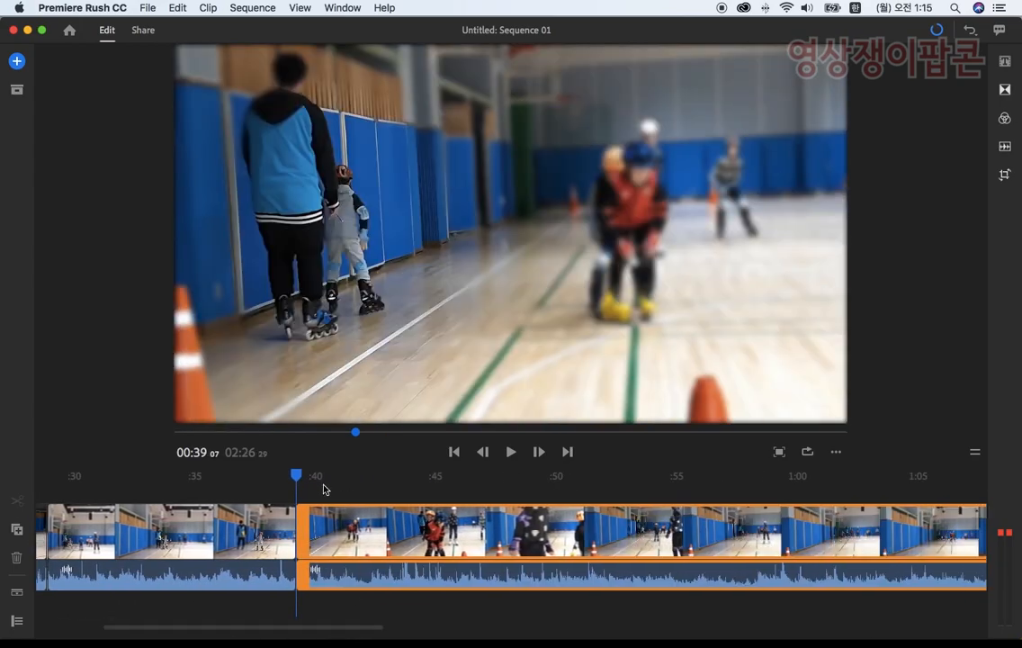
Step: Review the cut, find where the skater comes back from the far cone, and trim the second part's start forward to 01:02 24
click(261, 476)
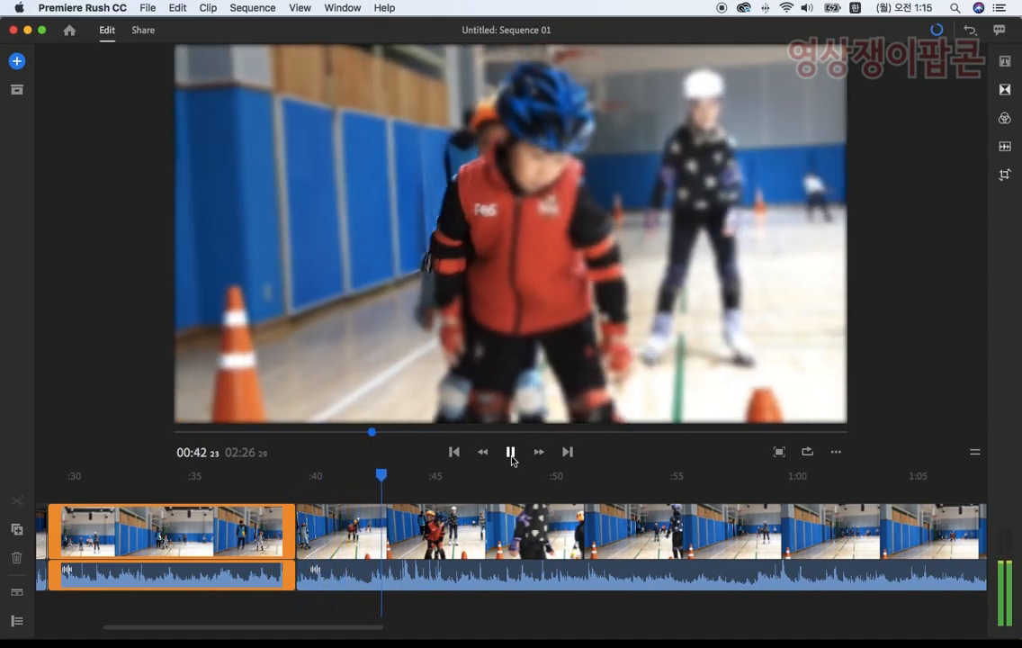
click(554, 362)
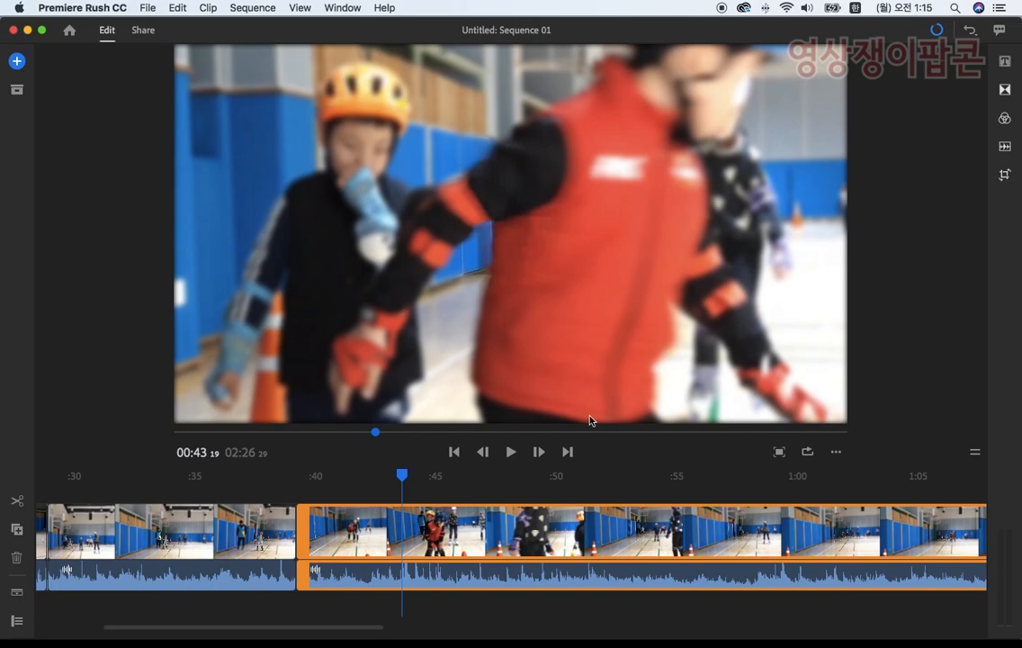
drag(401, 477, 863, 529)
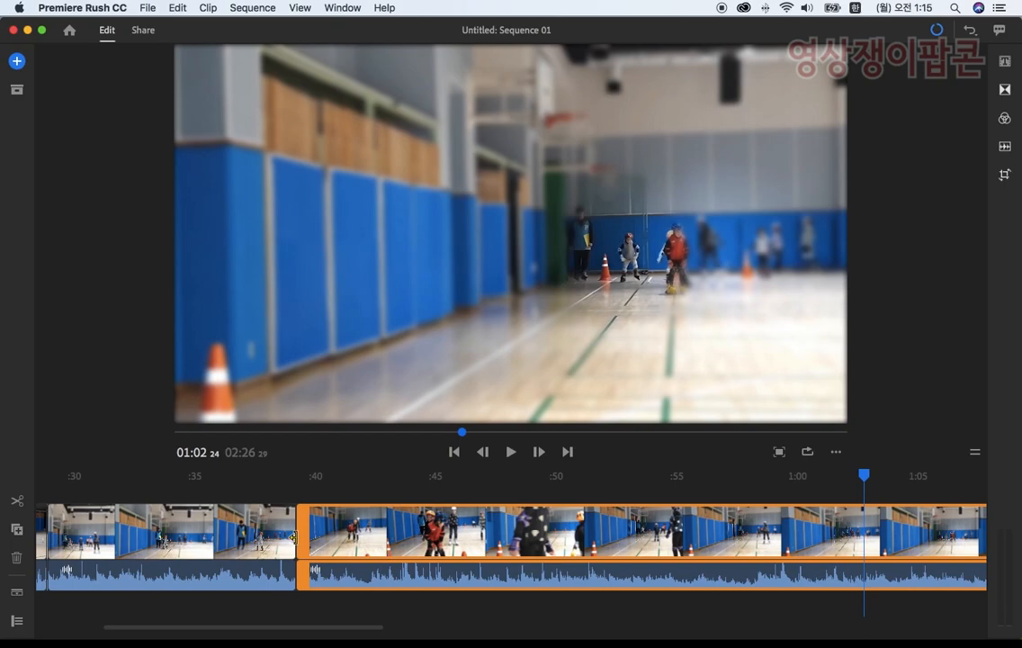
drag(302, 538, 871, 540)
drag(180, 621, 246, 627)
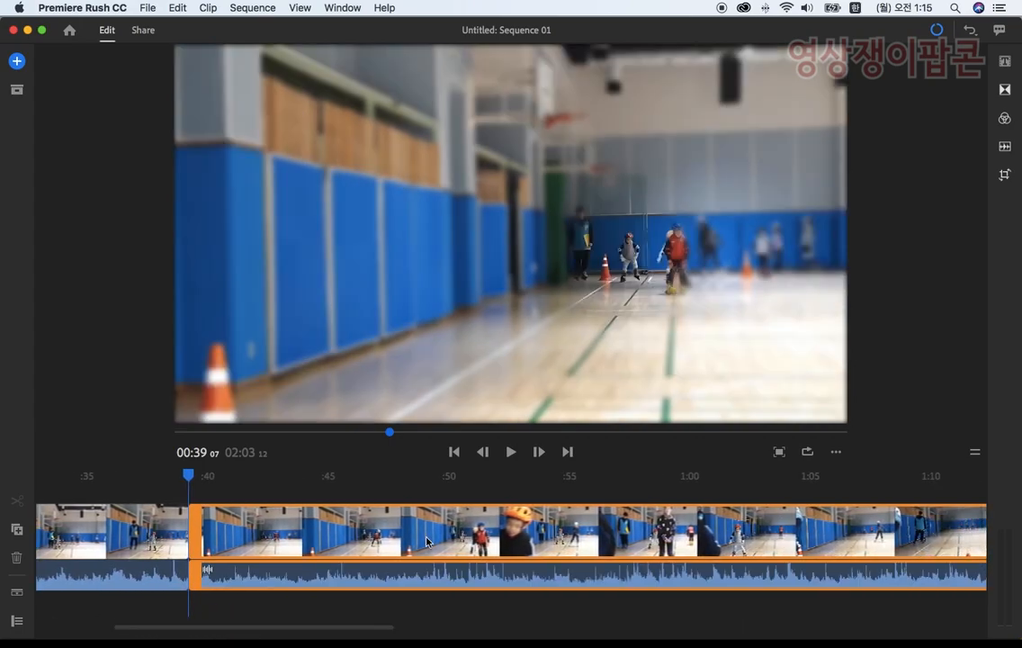
Step: Play the start of the second part and trim it forward again to 00:45 04
click(509, 453)
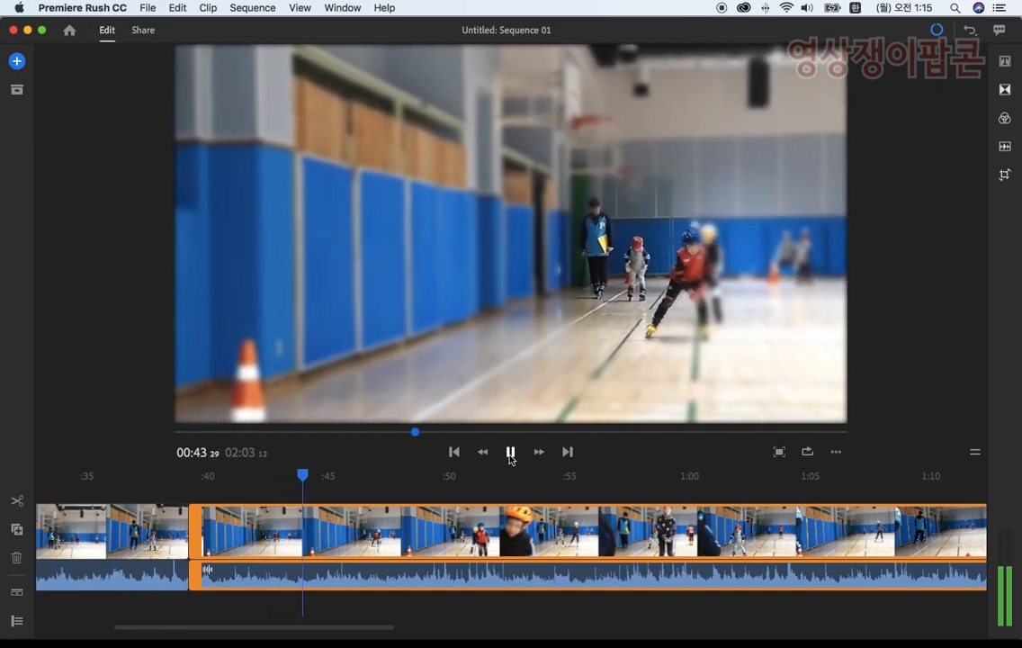
click(510, 454)
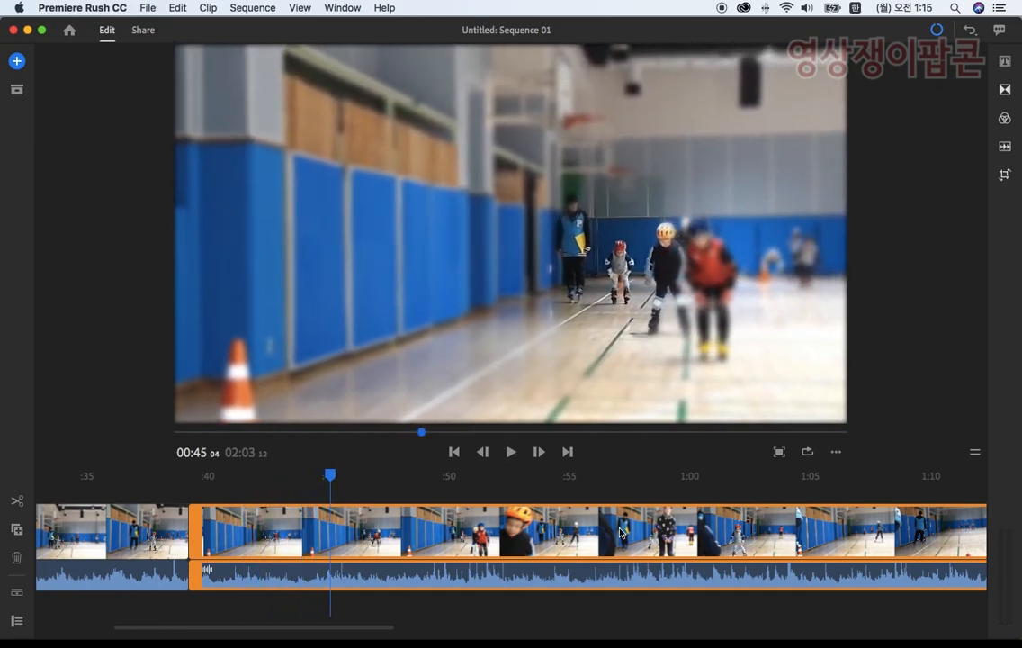
drag(198, 534, 327, 538)
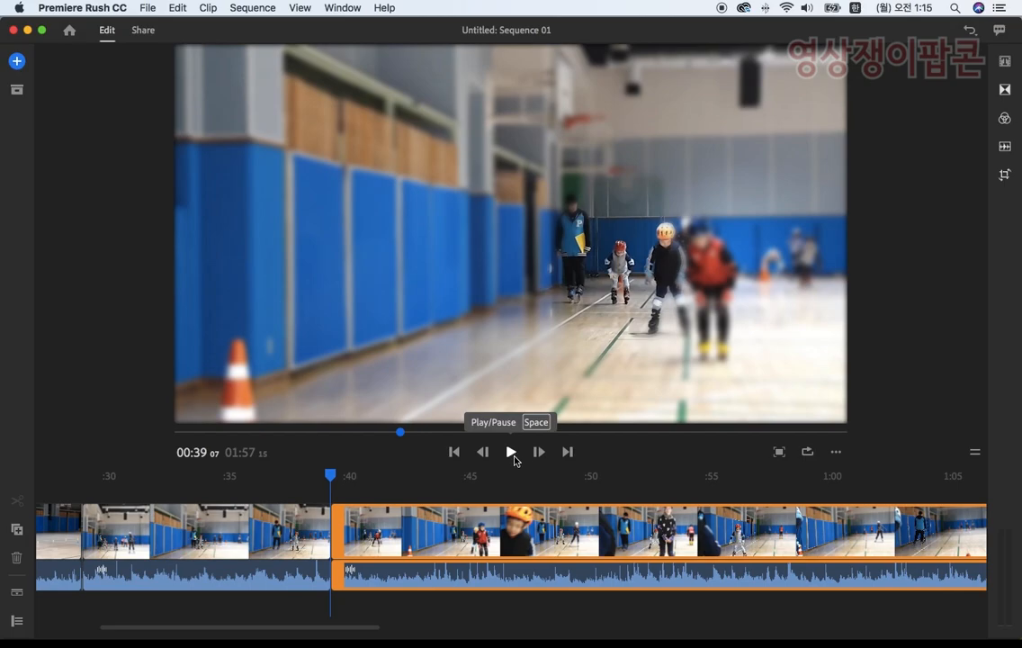
Step: Play the skater's approach toward the camera and split the clip at 00:52 24, before the skater reaches the near cone
click(513, 453)
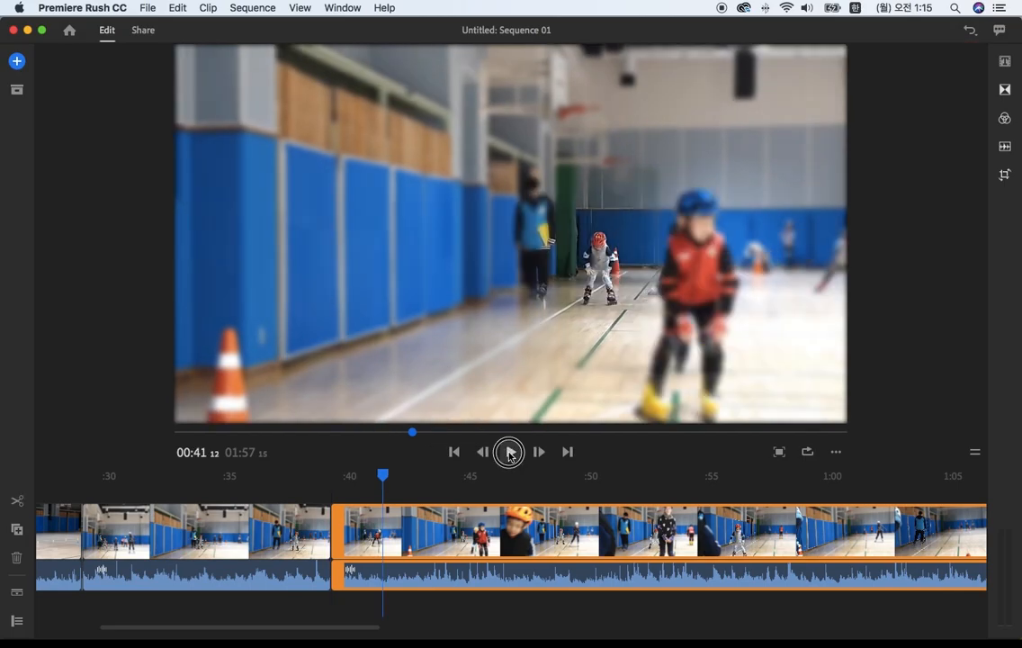
click(509, 452)
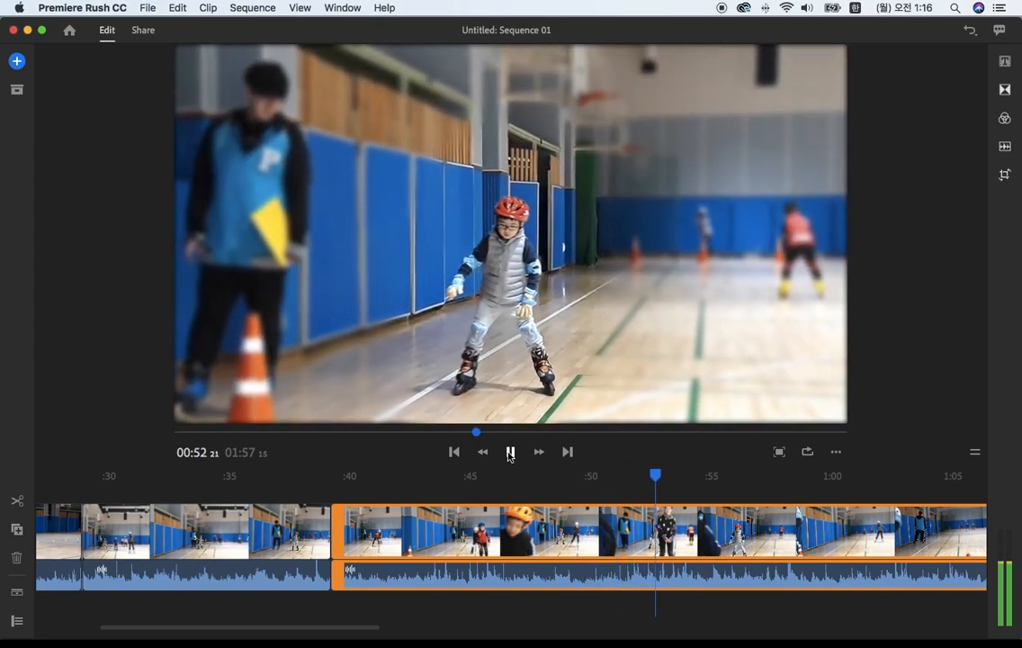
click(509, 452)
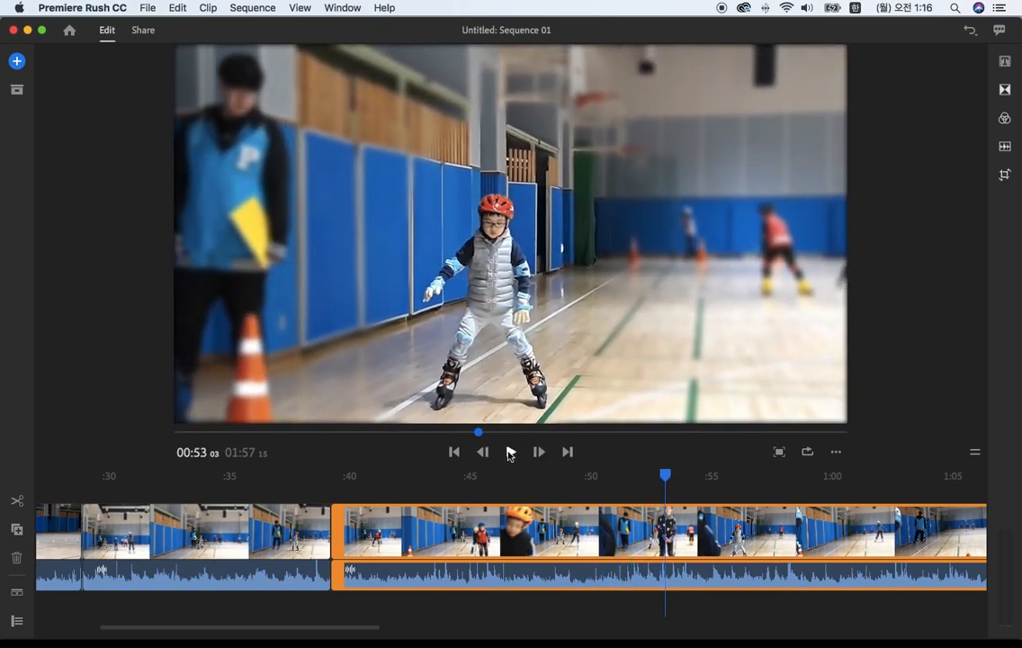
mouse_move(666, 477)
mouse_down()
mouse_move(705, 474)
mouse_move(660, 477)
mouse_up()
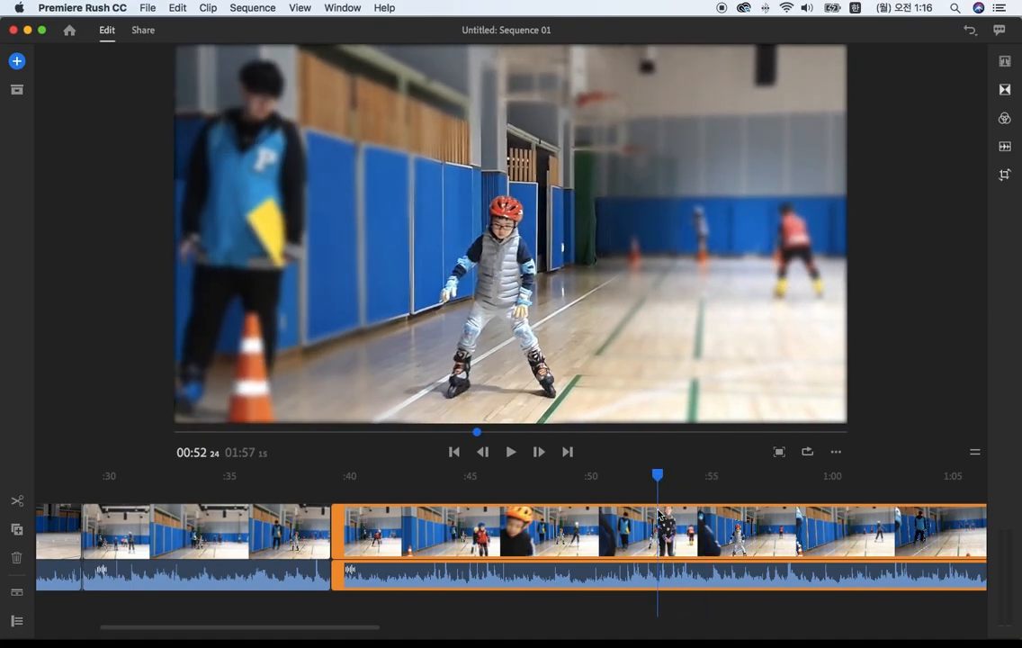
click(17, 504)
Step: Scrub through the clip after the 00:52 24 split, where people overlap, and delete it from the timeline
click(896, 558)
drag(709, 478, 839, 486)
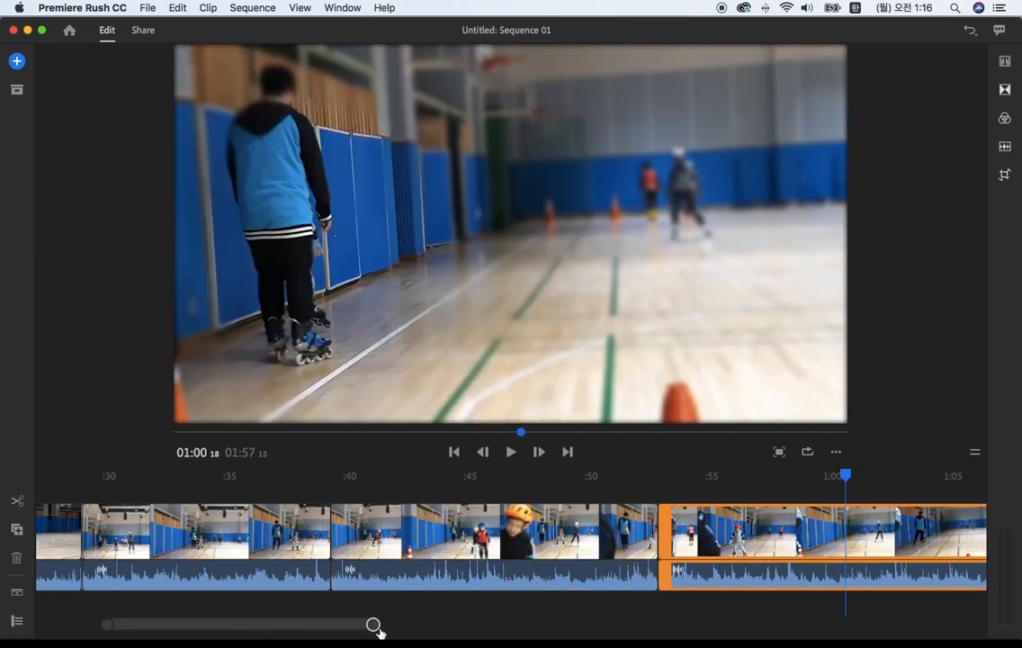
drag(373, 624, 468, 624)
drag(508, 475, 559, 479)
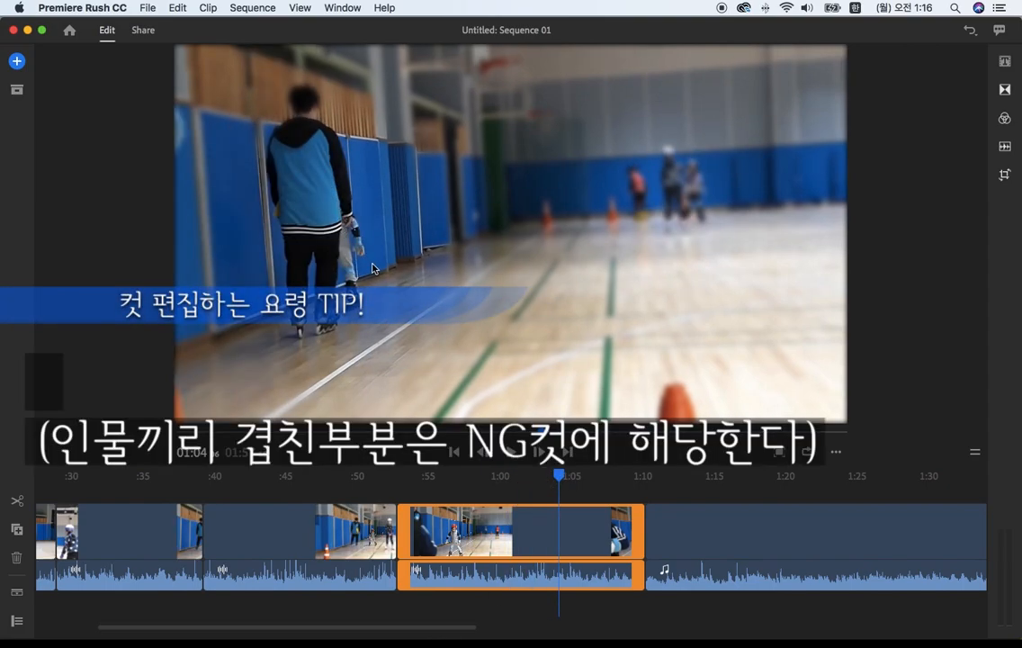
drag(559, 479, 595, 482)
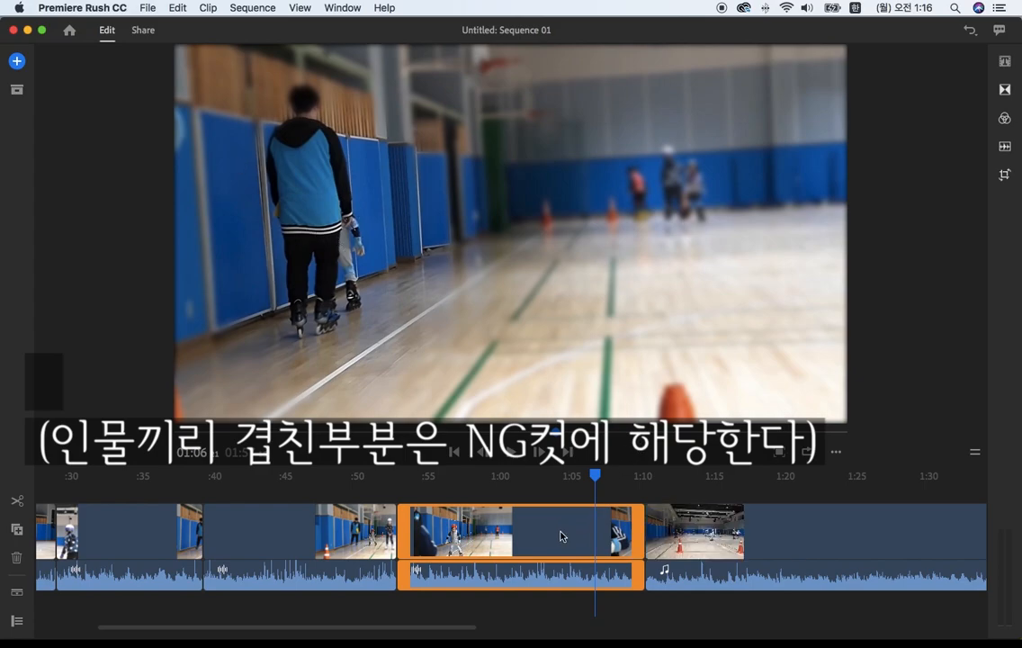
click(17, 559)
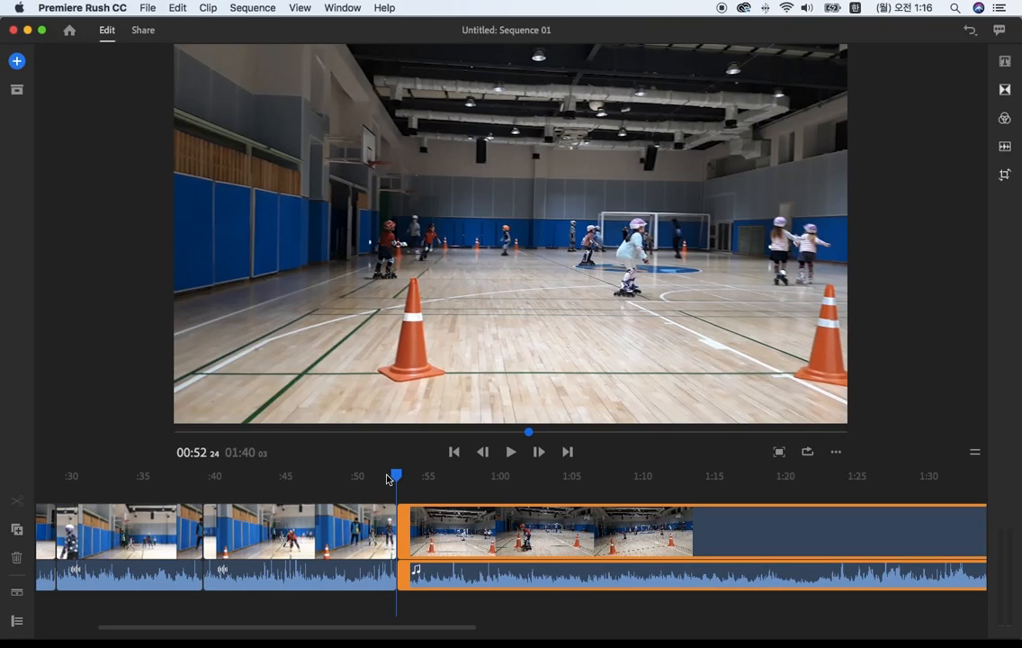
Step: Enlarge the clip ending at 00:52 24 to a scale of 160.6 and set its vertical position to 285
drag(388, 479, 304, 490)
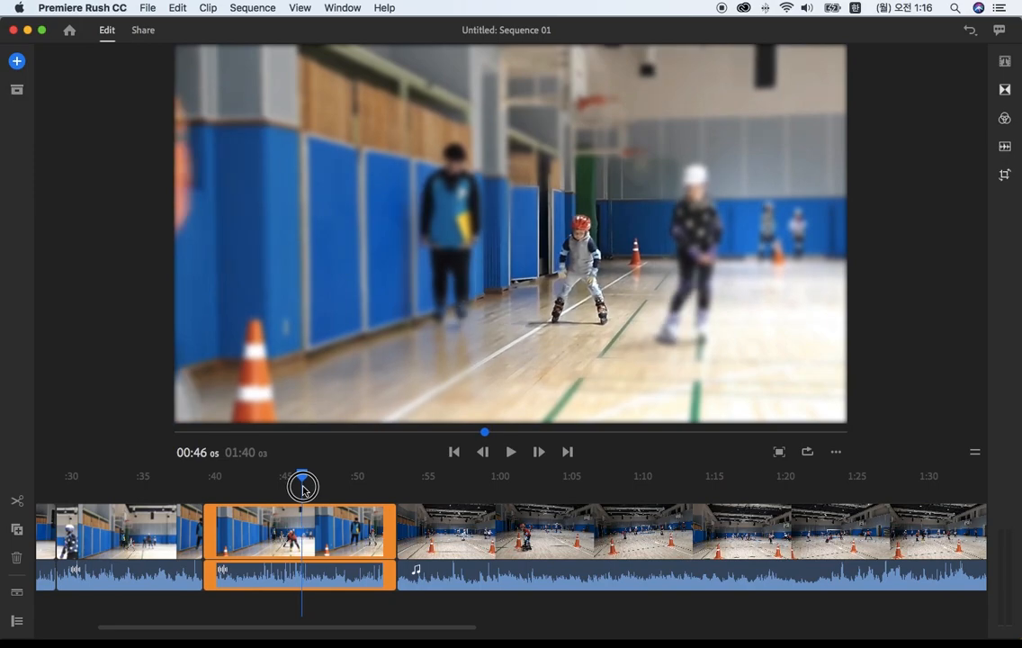
click(322, 528)
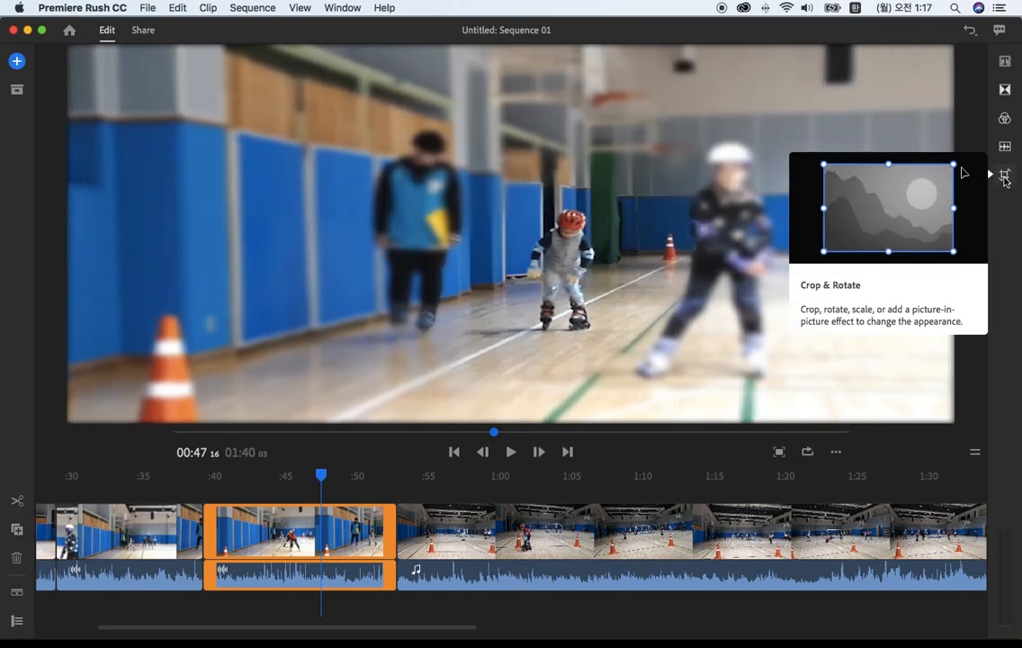
click(1005, 175)
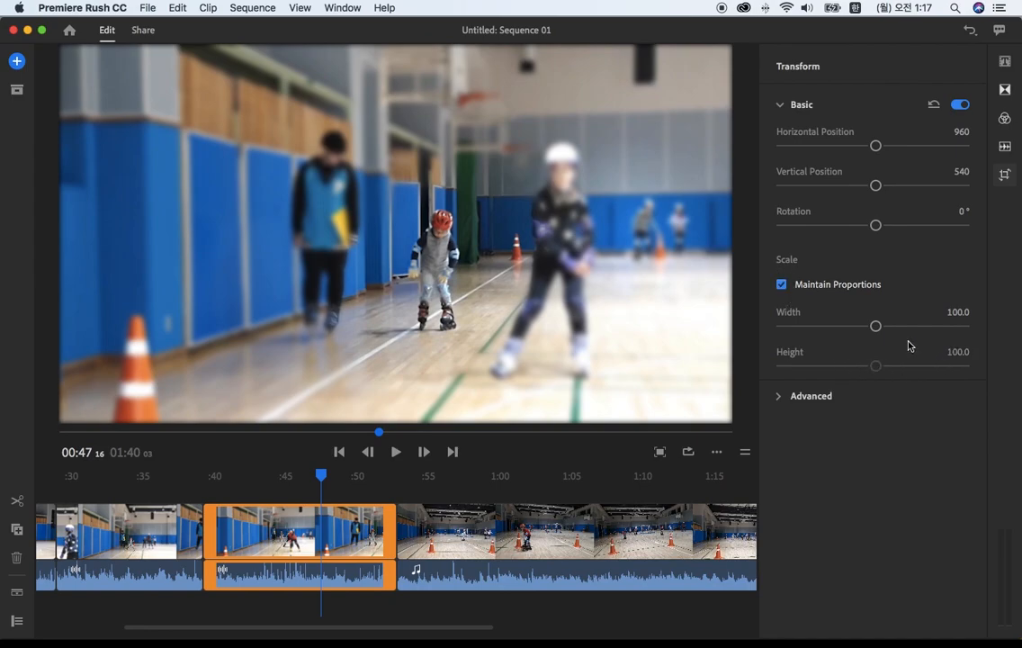
drag(876, 328, 927, 331)
drag(330, 481, 384, 484)
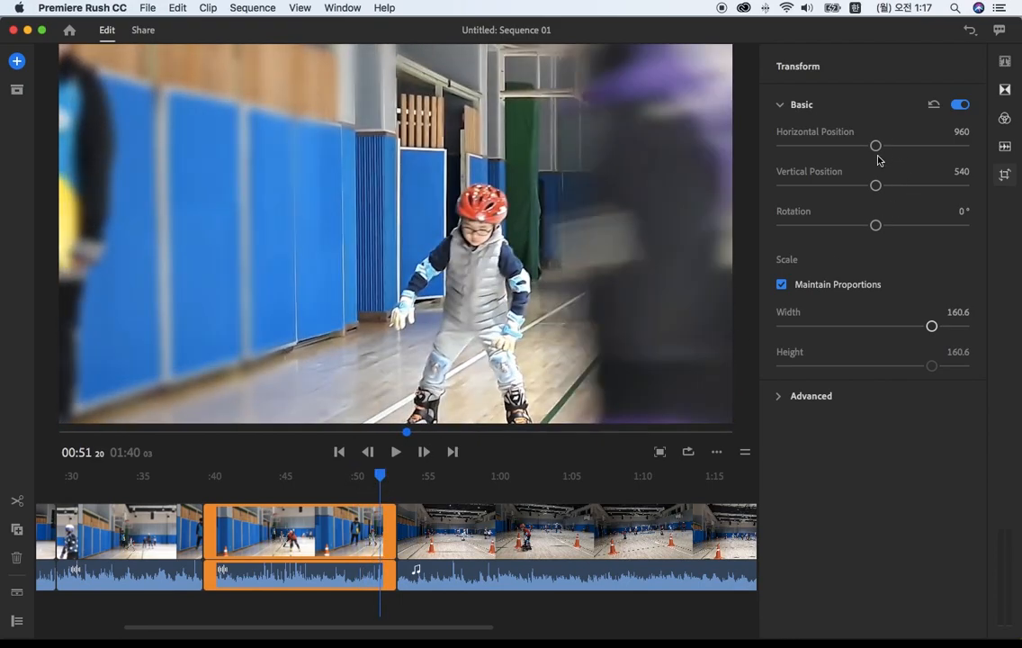
drag(878, 189, 851, 191)
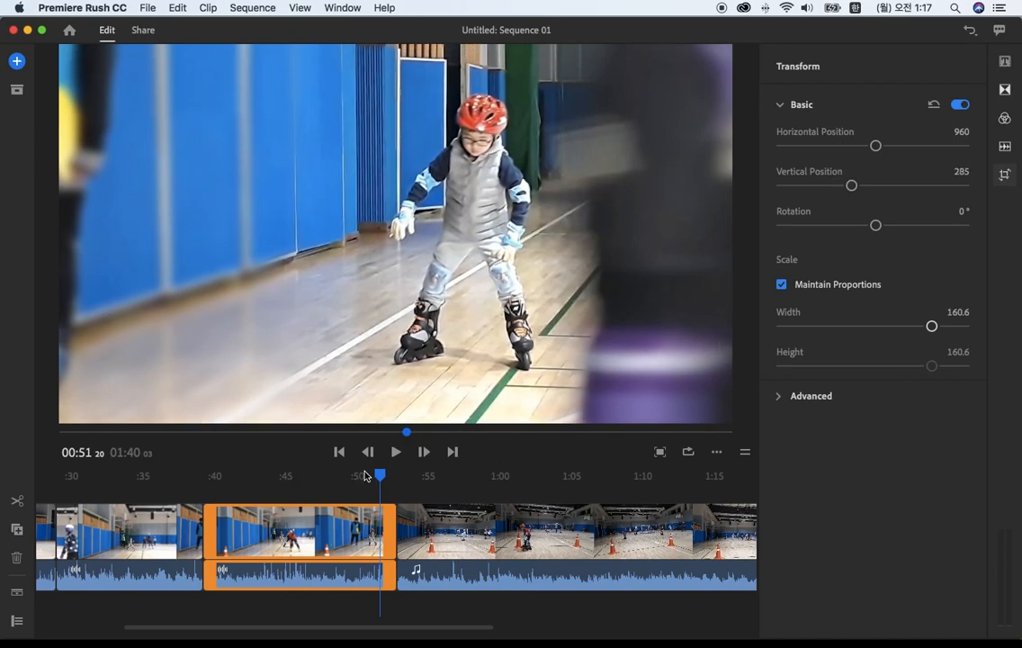
Step: Trim the start of the enlarged clip forward to about 00:45 and play across the cut before it
drag(381, 474, 284, 484)
drag(206, 533, 233, 493)
click(397, 456)
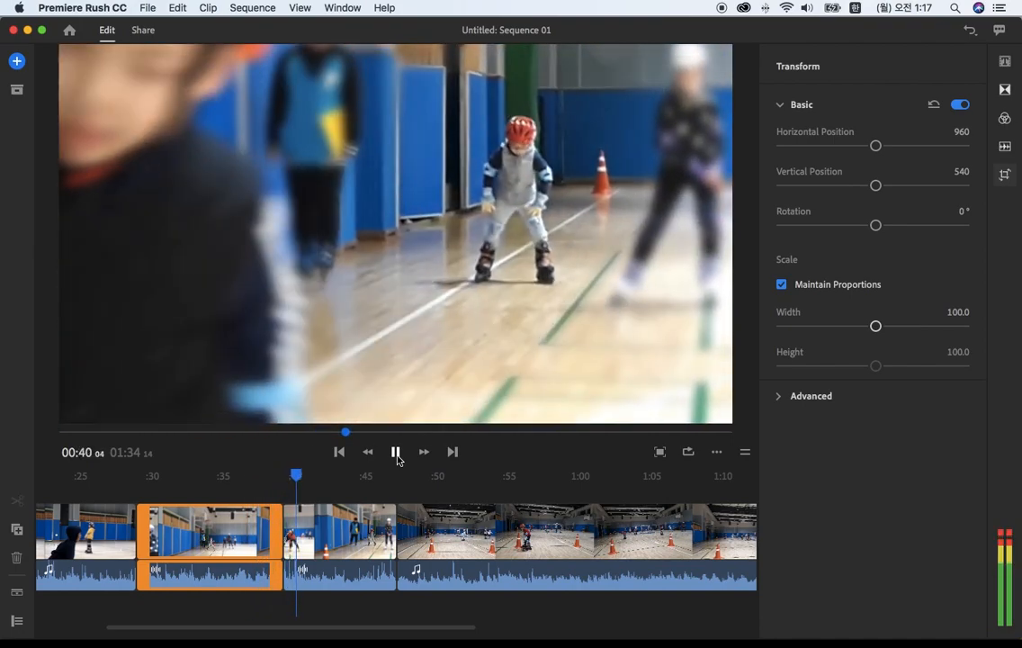
click(396, 453)
Step: Trim the end of the wide clip before the enlarged one back to about 00:38 and play across the cut
drag(297, 482, 266, 520)
click(216, 476)
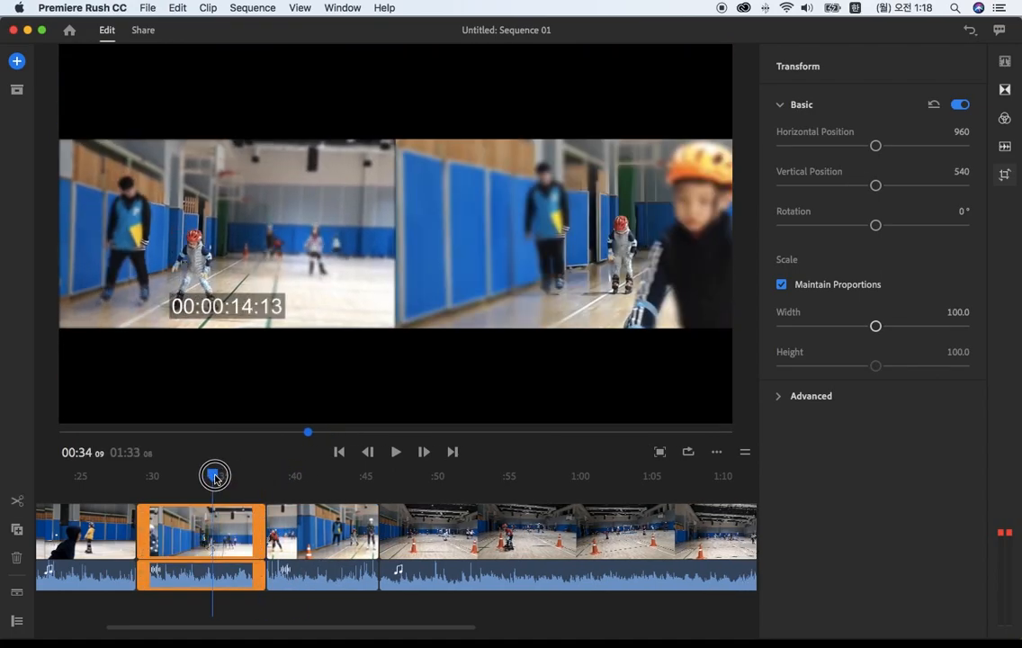
drag(214, 476, 212, 476)
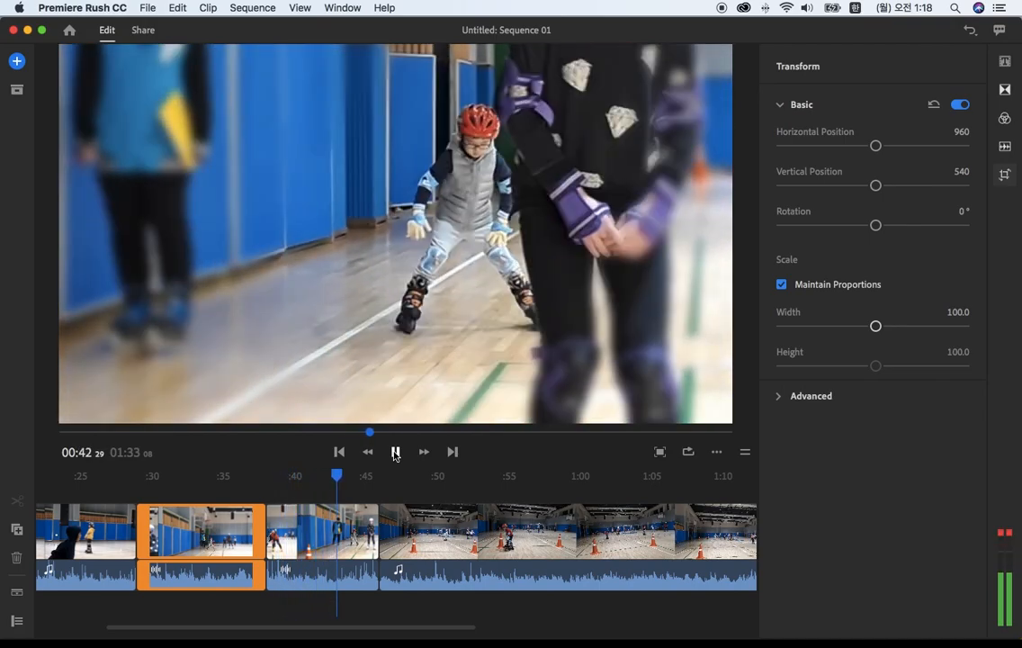
click(395, 451)
click(395, 452)
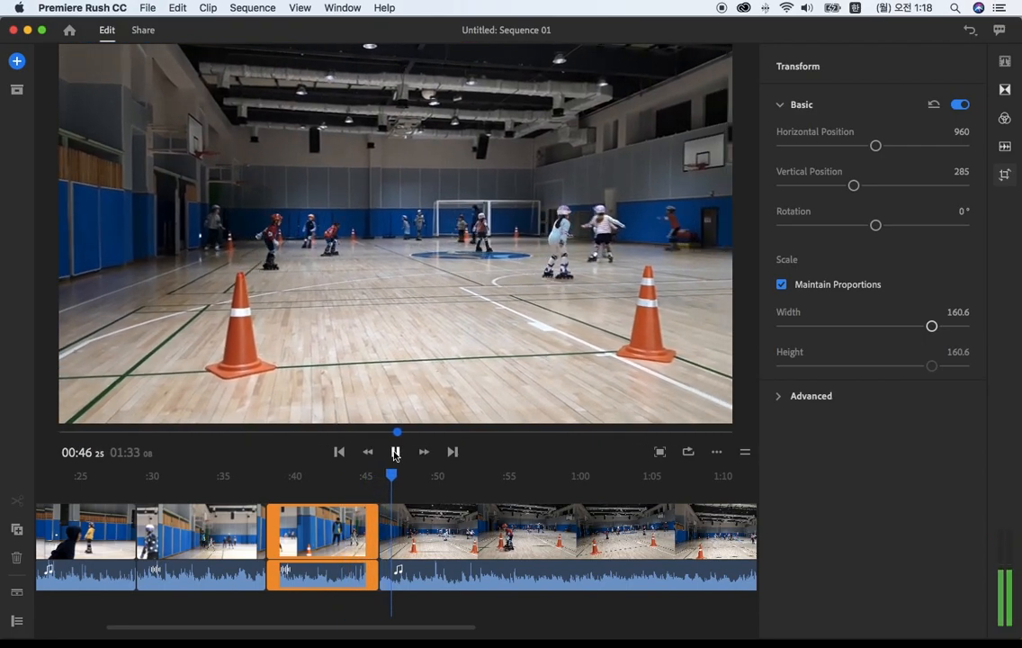
Step: Stop playback, close the transform settings and trim the start of the last wide clip forward by about 3 seconds
click(395, 452)
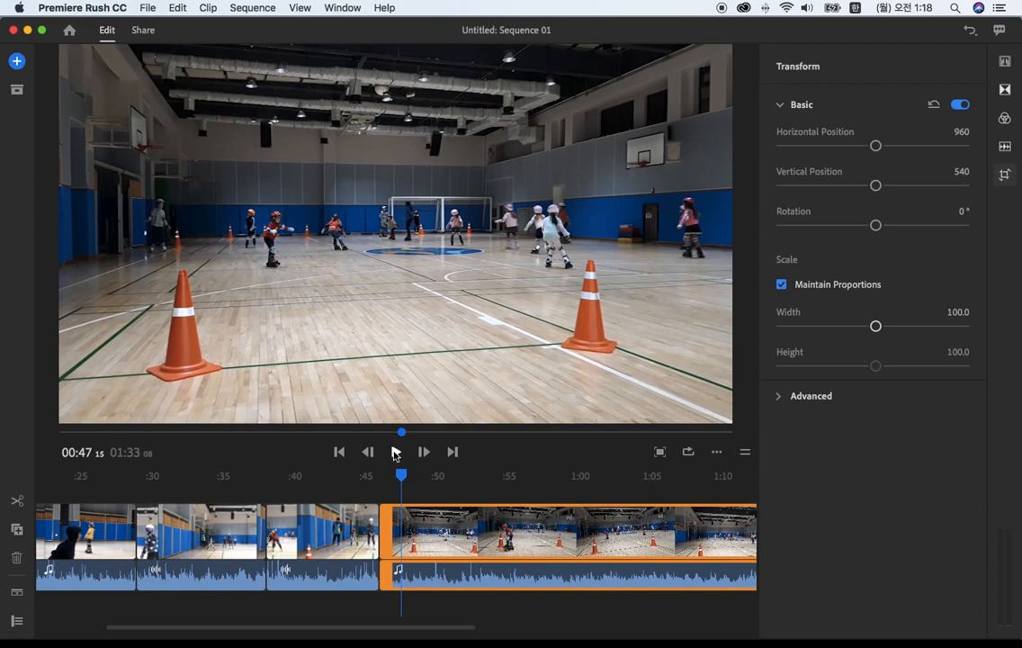
click(1003, 177)
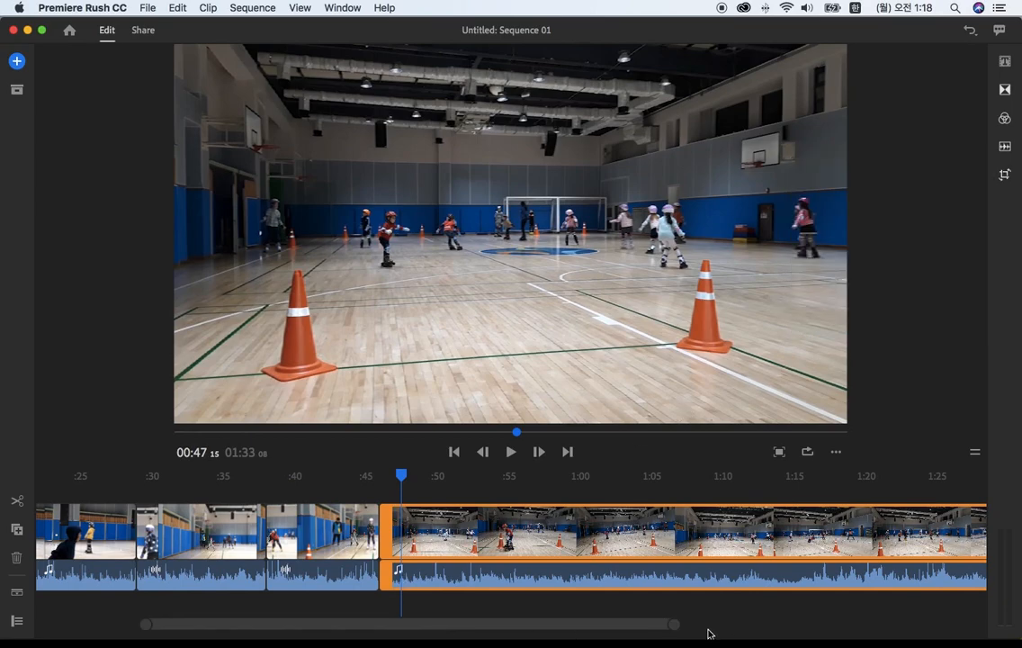
drag(674, 626, 778, 625)
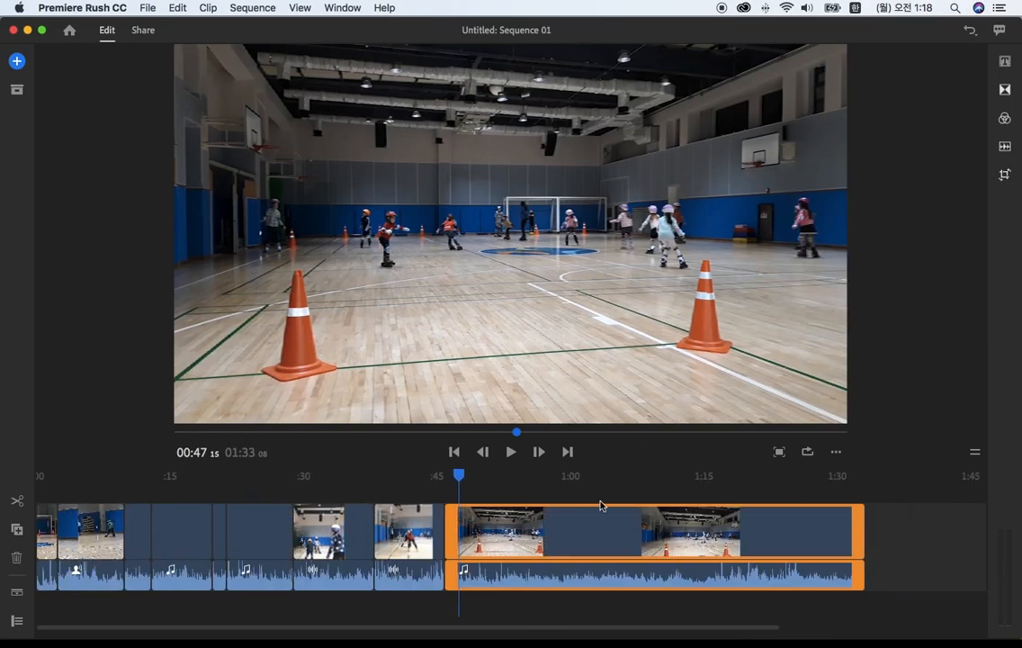
mouse_move(459, 476)
mouse_down()
mouse_move(448, 477)
mouse_move(476, 481)
mouse_up()
drag(450, 519, 480, 521)
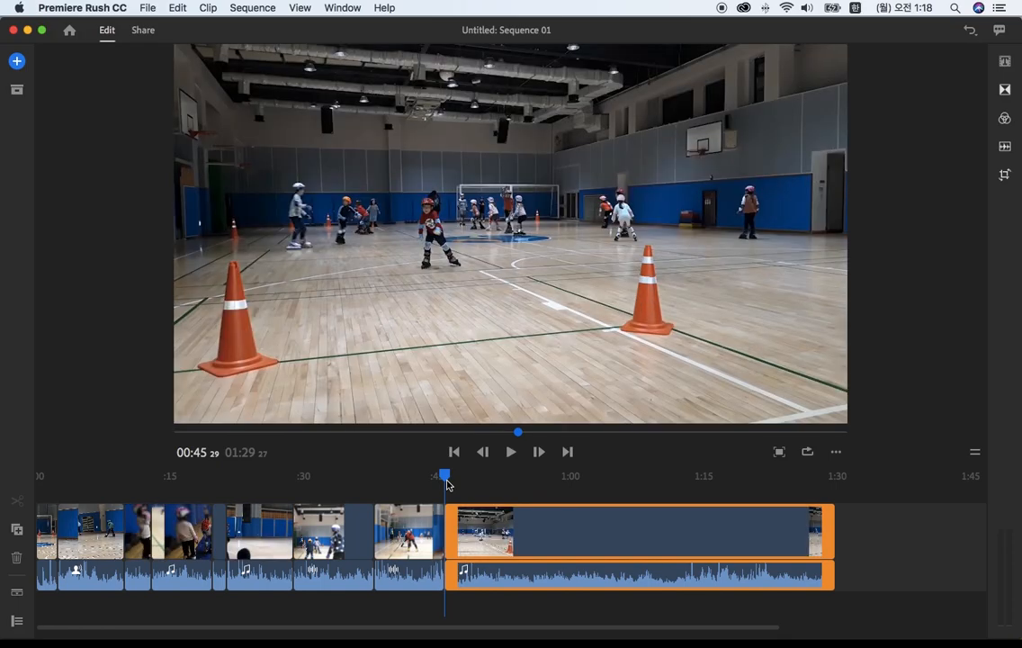
Step: Scrub through the last wide clip and trim the end of its video and audio back to about 01:02
drag(447, 483, 594, 501)
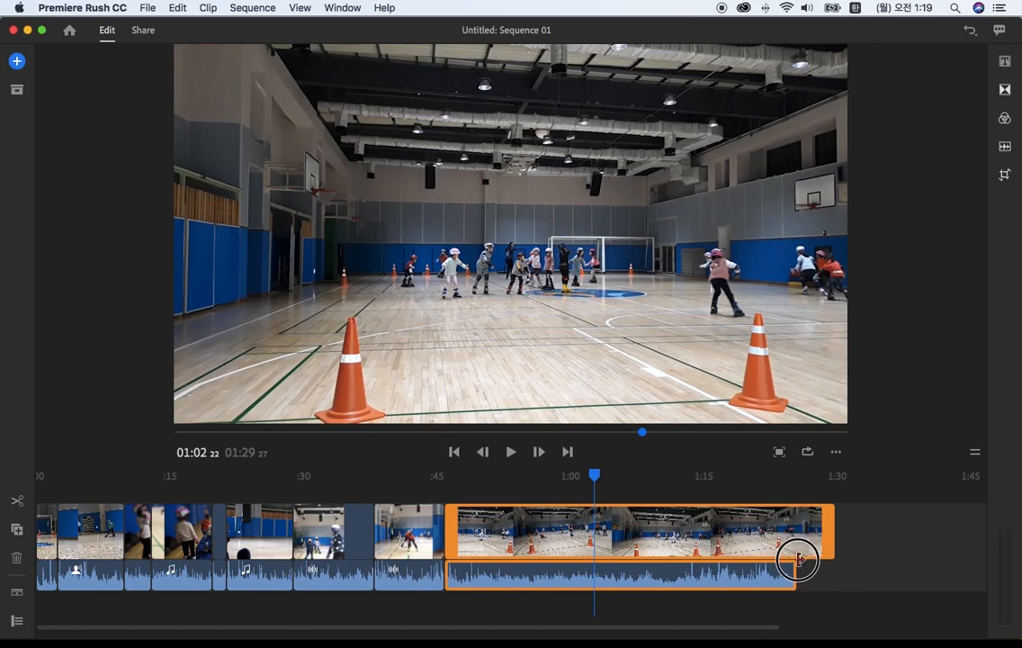
click(828, 547)
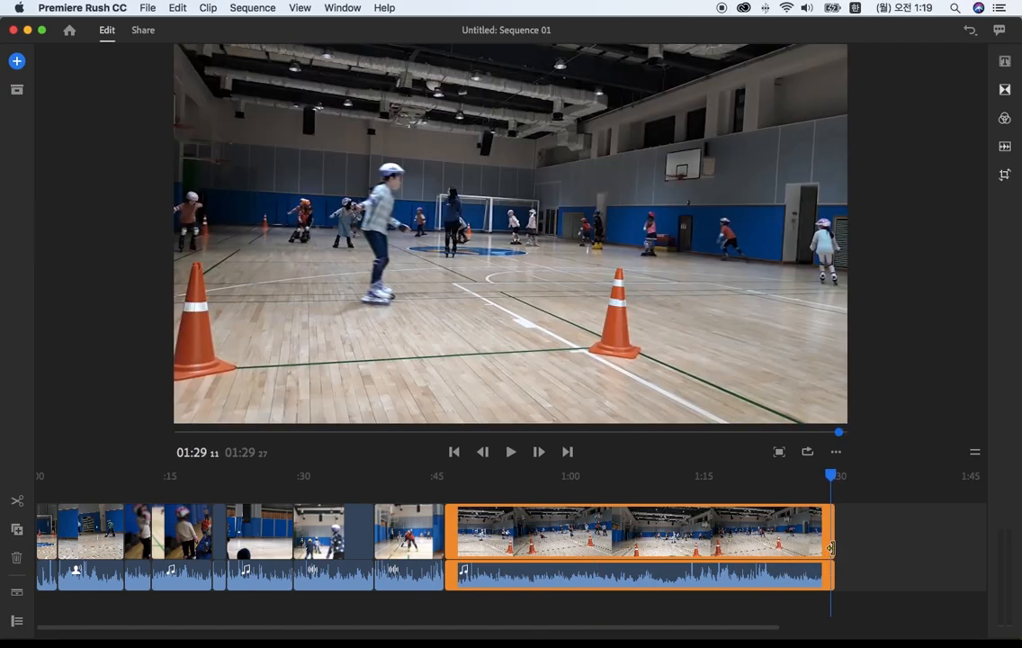
drag(831, 547, 586, 545)
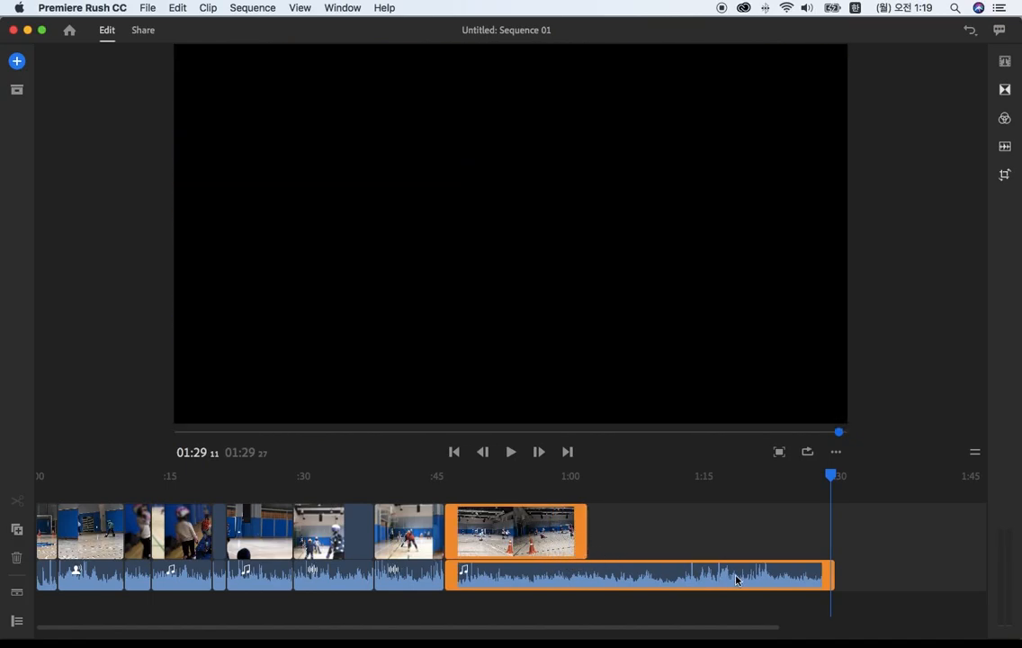
drag(833, 577, 593, 568)
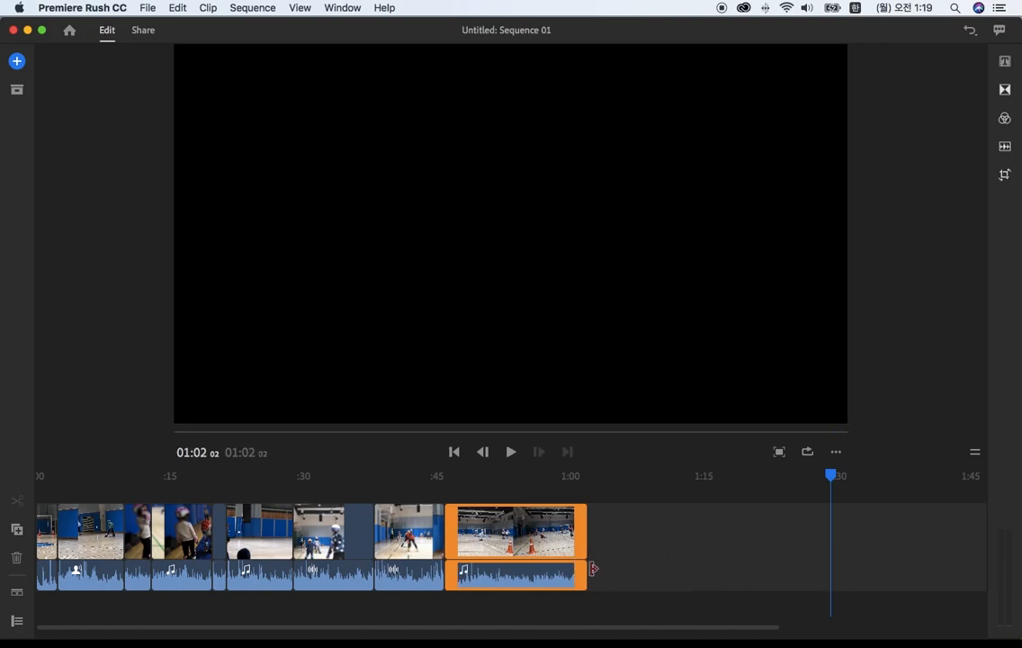
drag(560, 481, 586, 497)
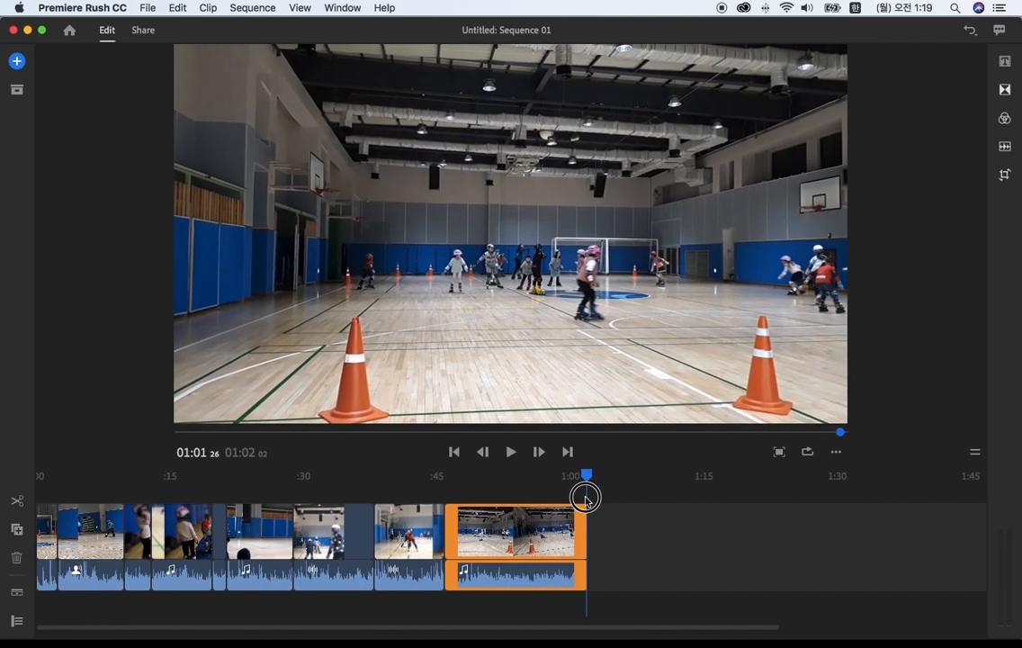
Step: Move the playhead back cut by cut from the end of the sequence toward its start
drag(721, 624, 721, 624)
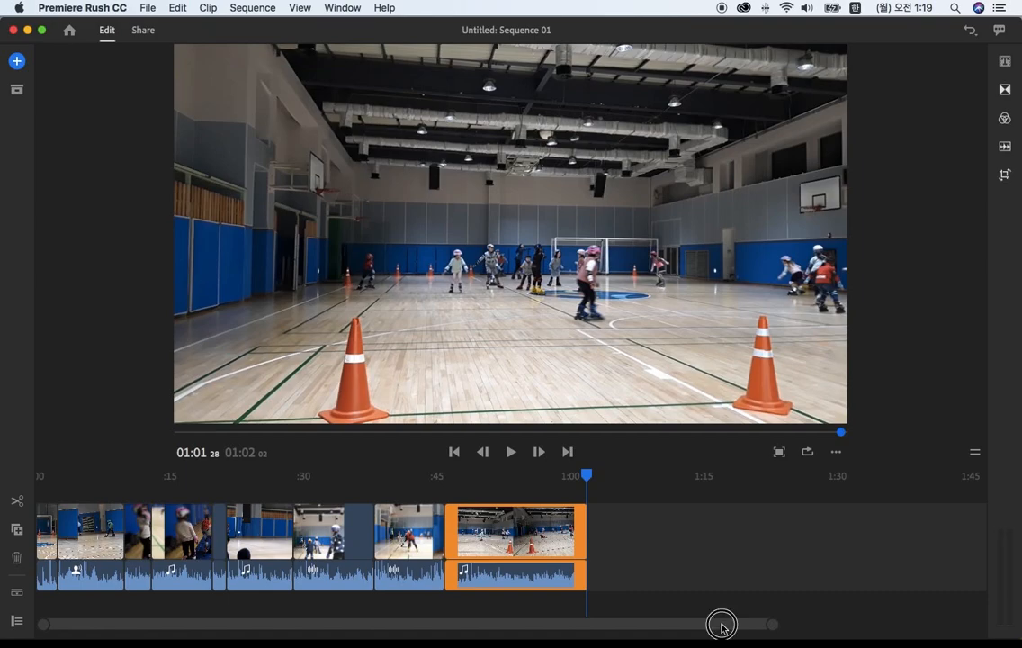
drag(537, 620, 504, 619)
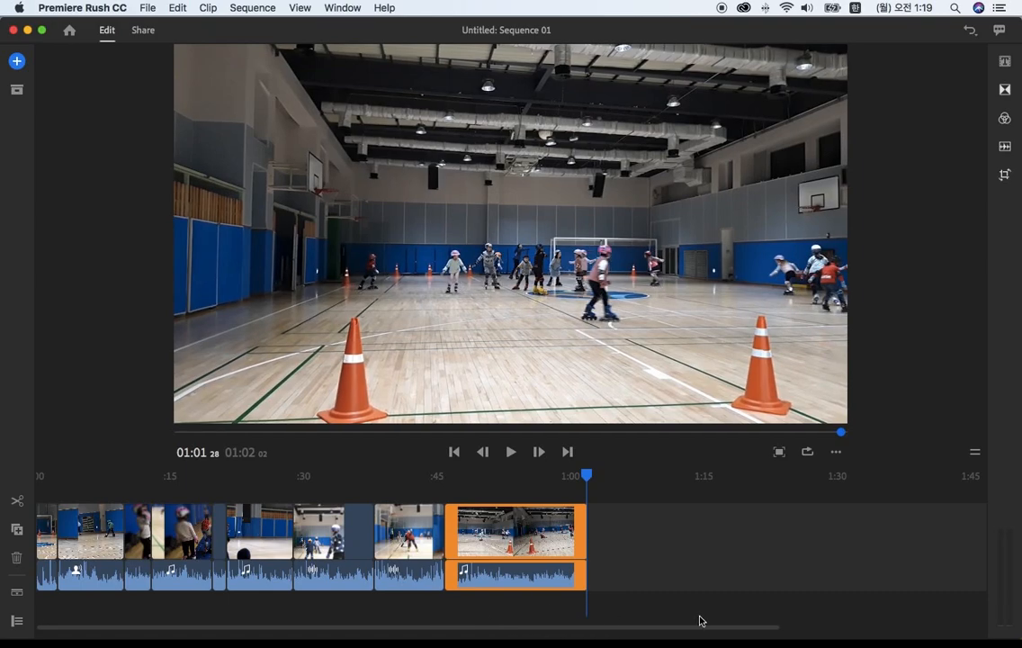
key(=)
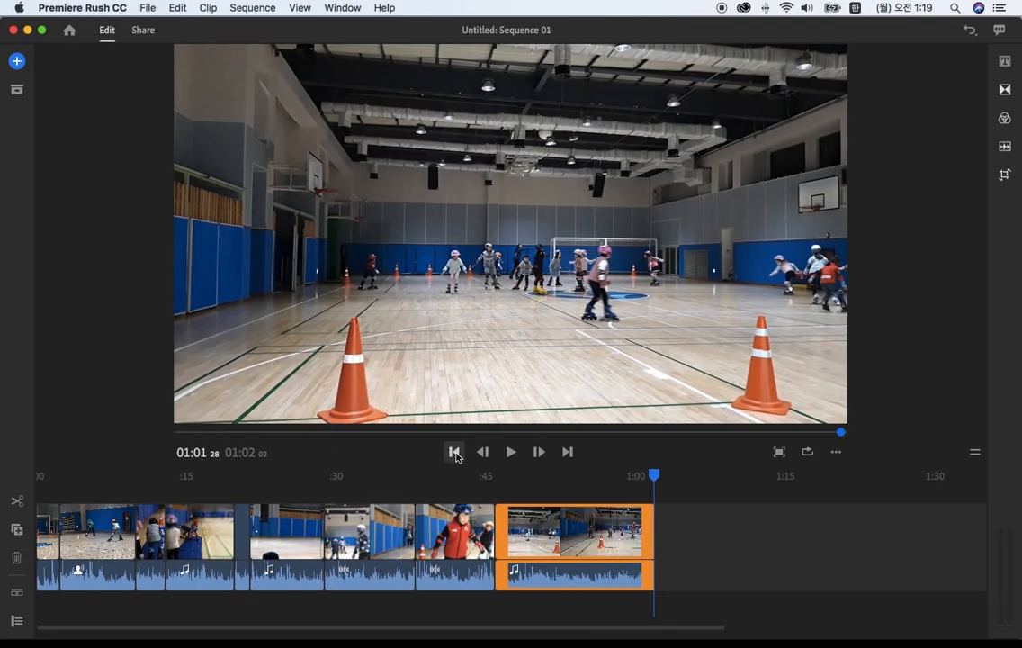
click(455, 451)
click(454, 451)
click(455, 451)
click(454, 452)
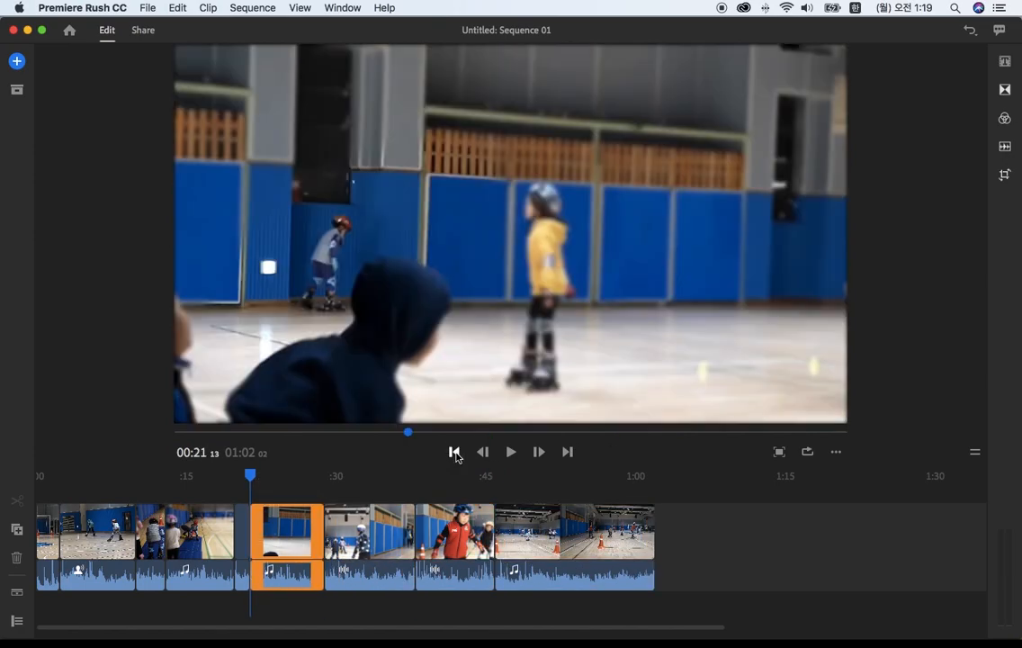
click(454, 452)
click(454, 452)
click(454, 451)
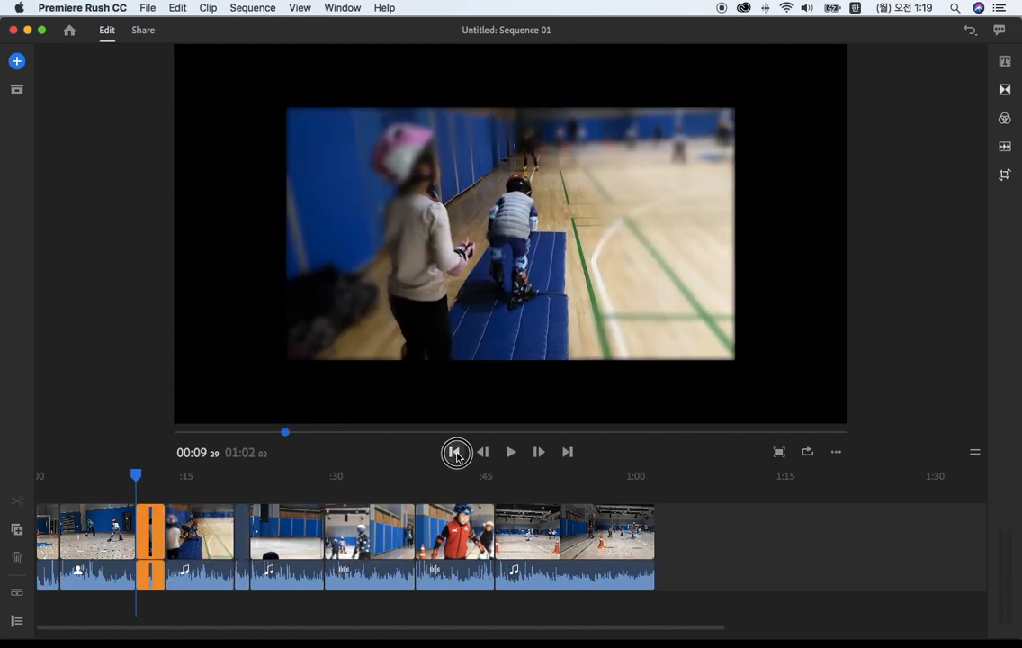